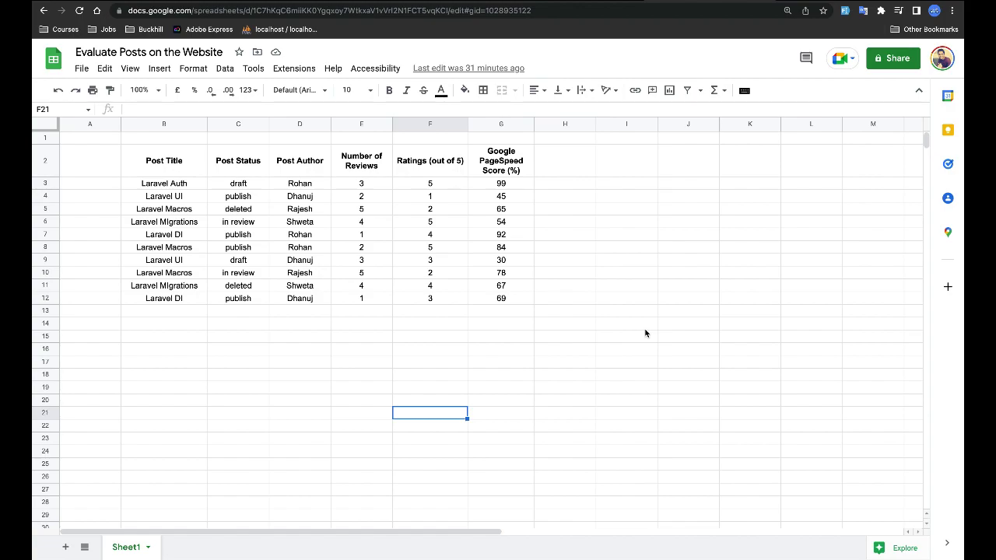
Examine the post table's titles, statuses and PageSpeed scores, and column H beside it.
click(297, 377)
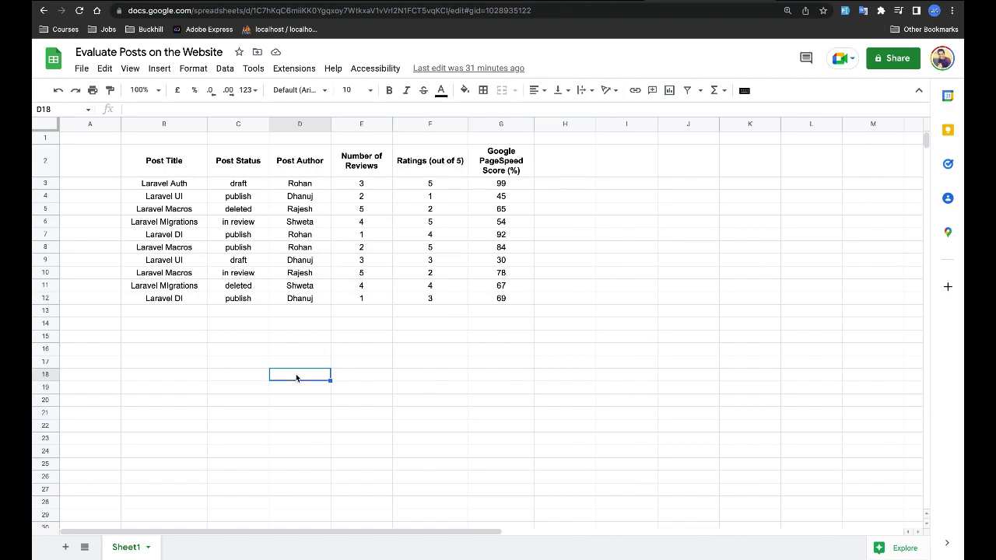
click(171, 175)
click(168, 185)
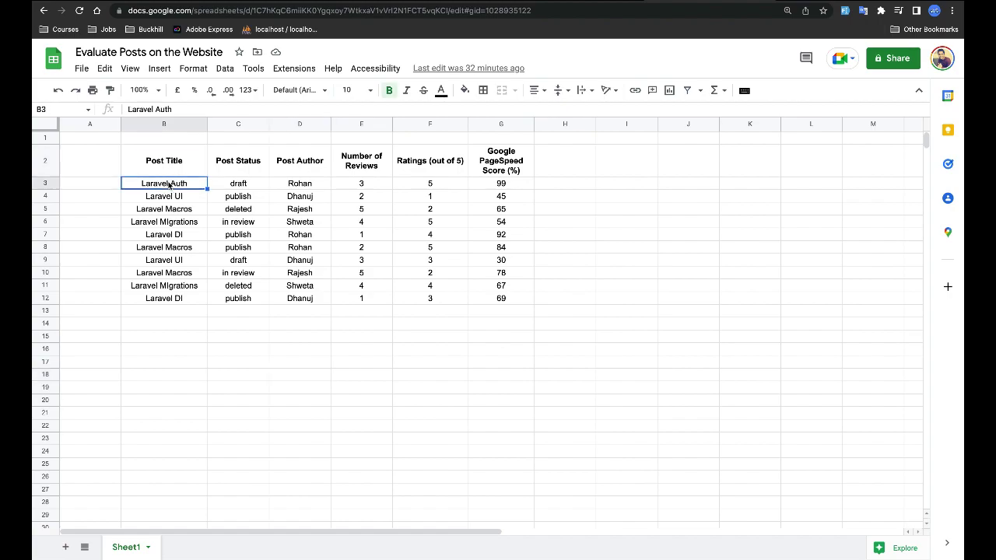
shift+click(177, 302)
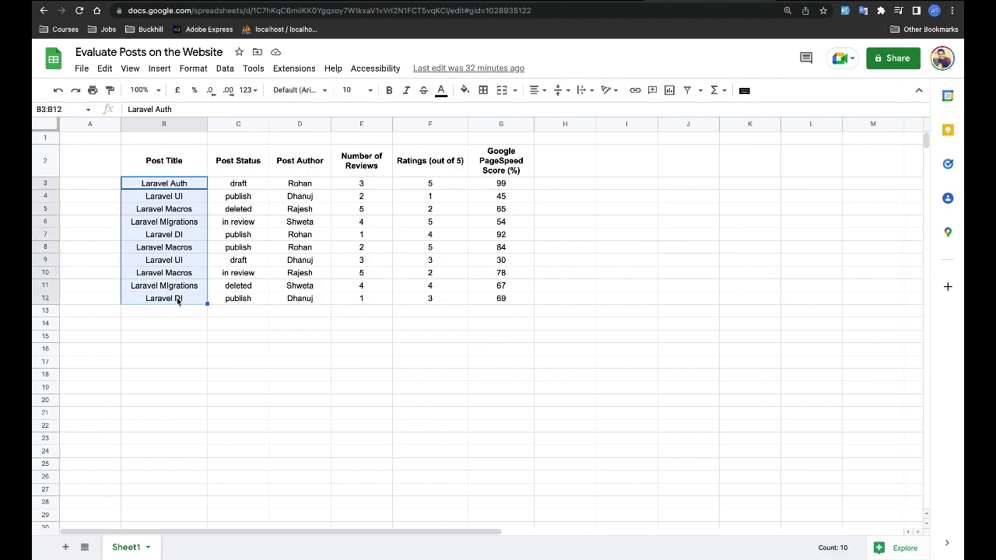
click(265, 186)
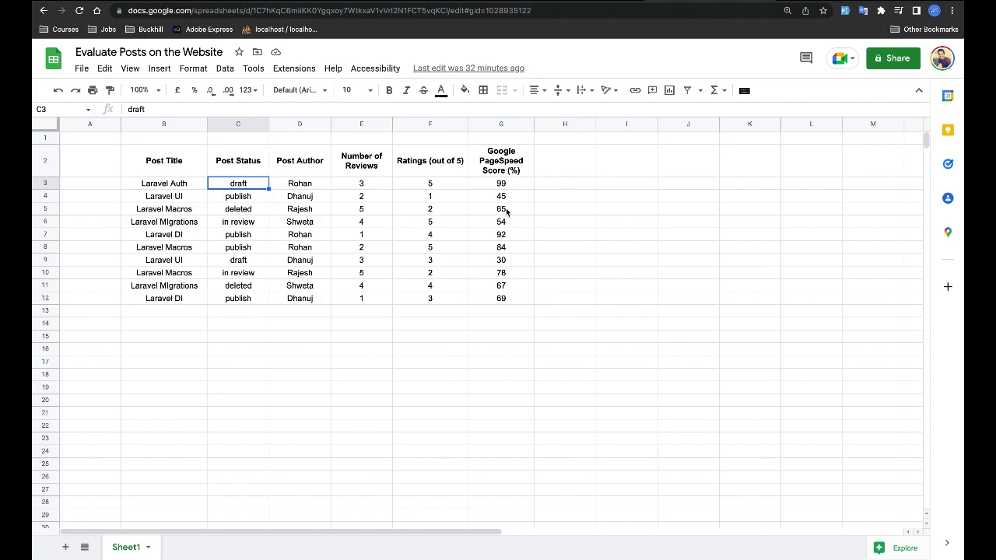
click(519, 235)
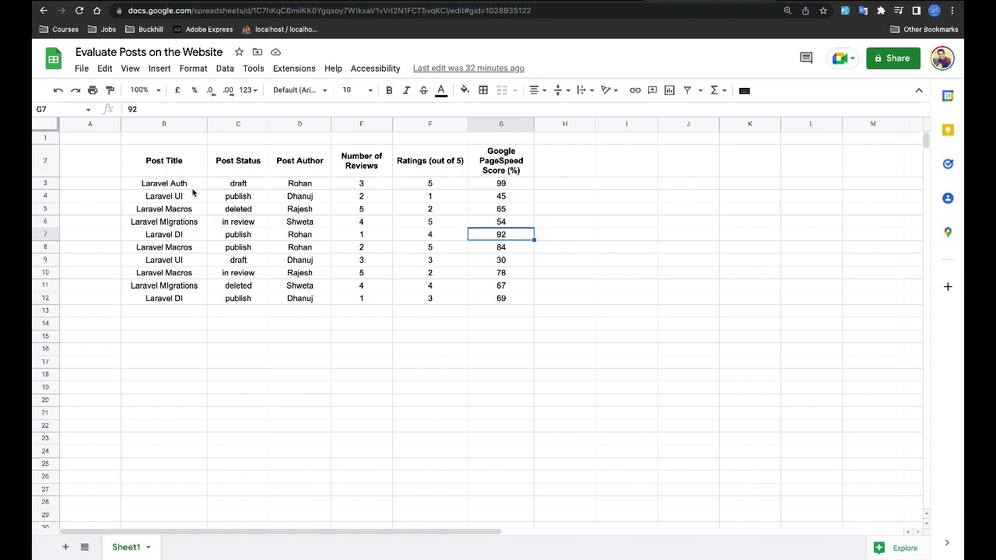
click(574, 165)
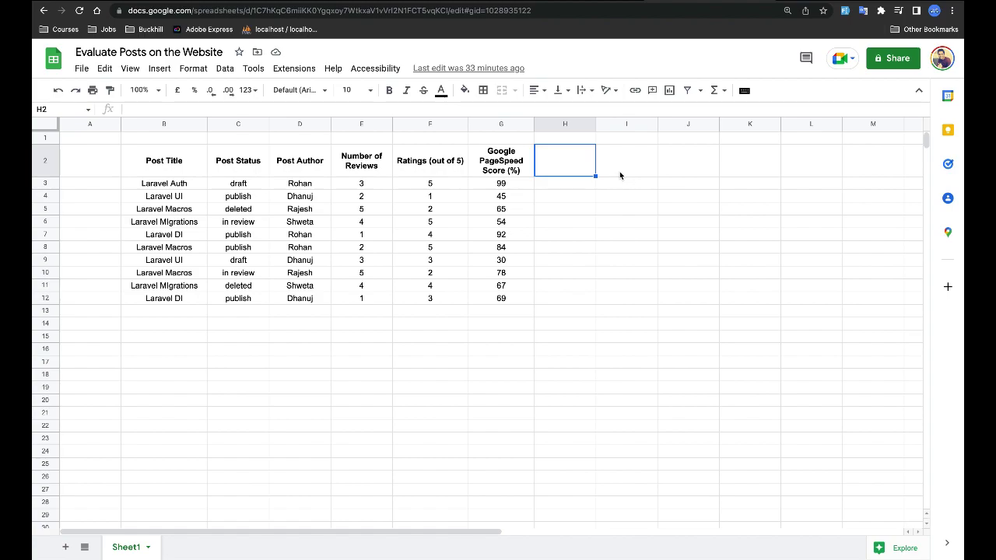
click(574, 187)
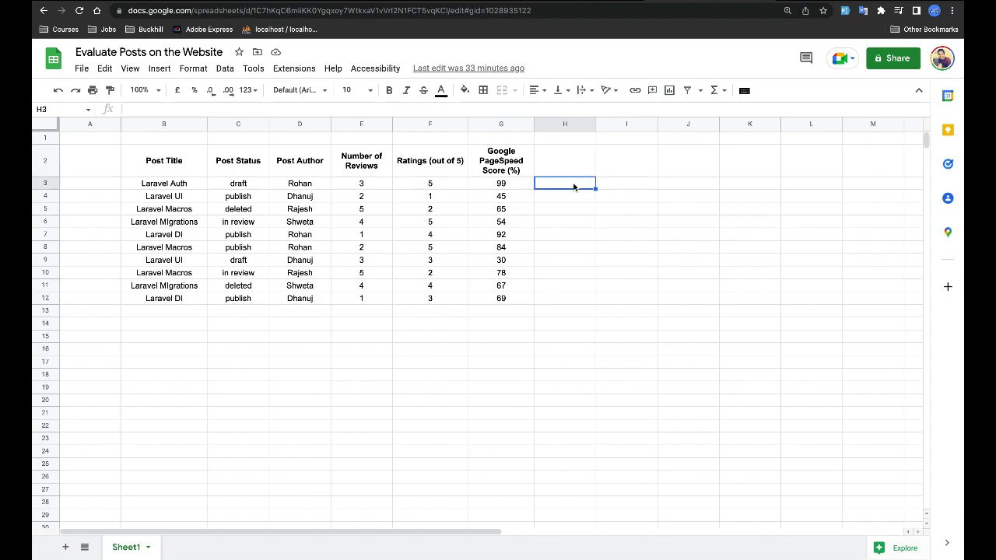
click(250, 167)
shift+click(243, 303)
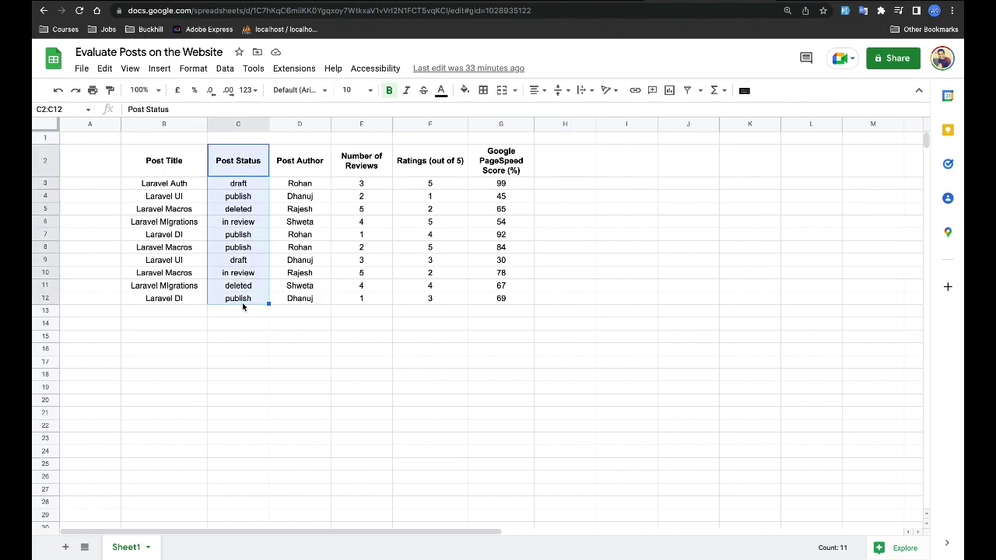
click(572, 183)
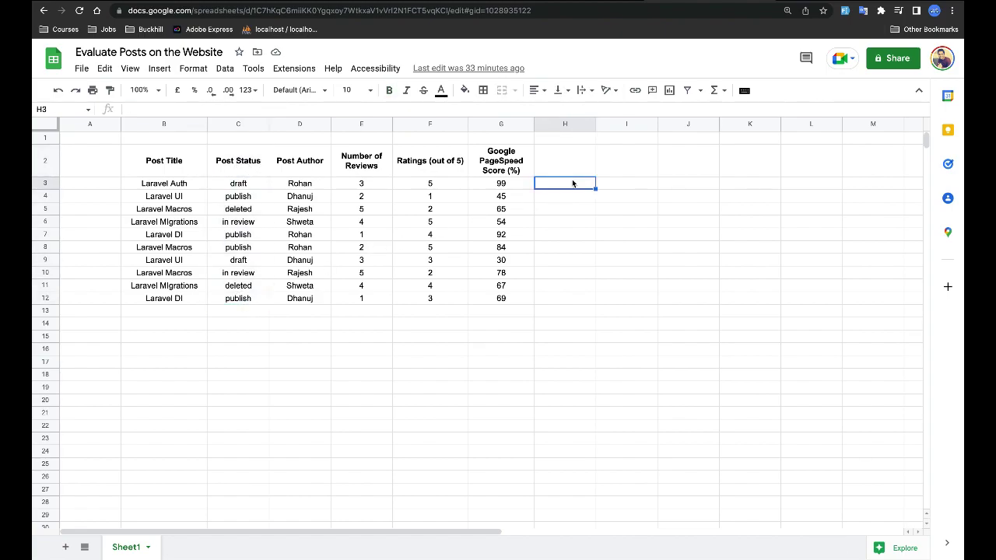
click(245, 199)
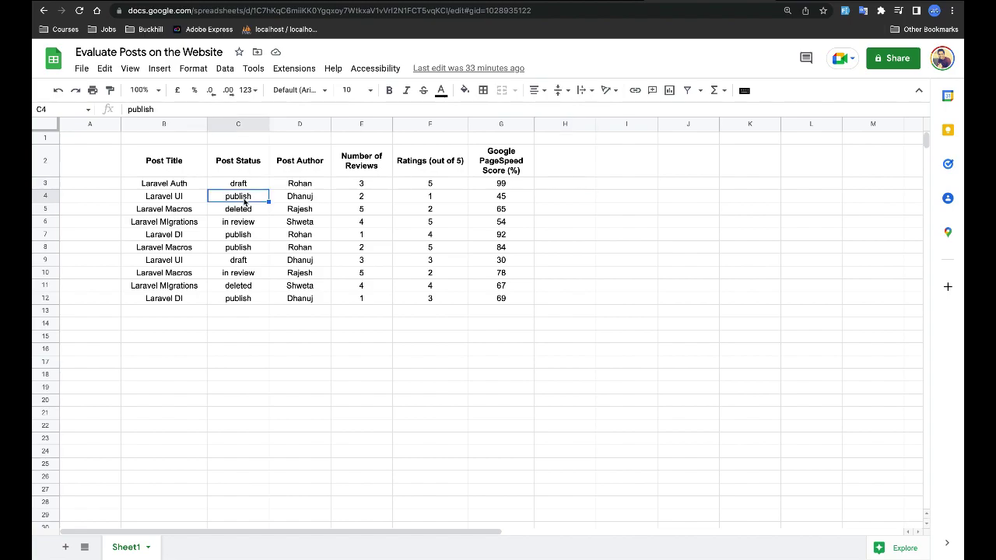
Start an IF formula in cell H3.
click(559, 188)
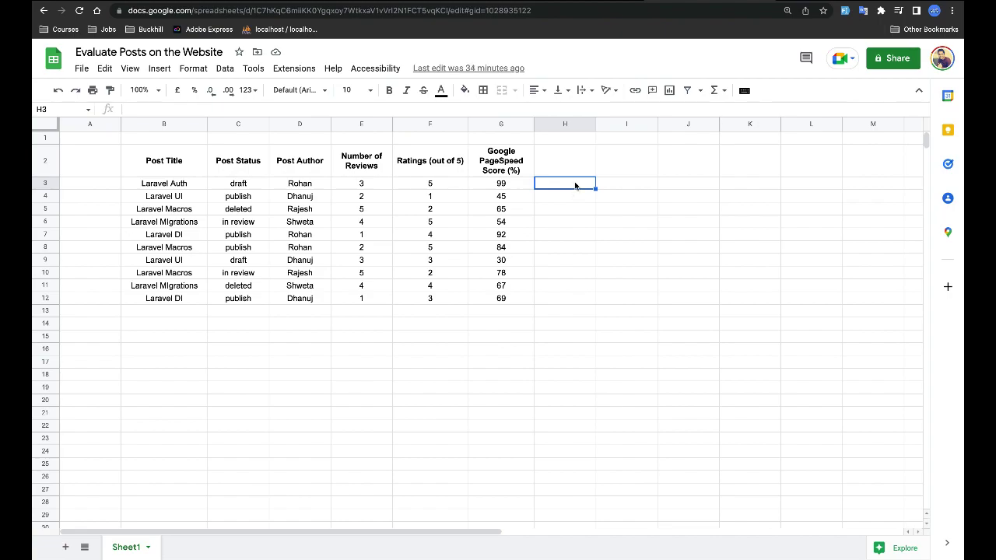
text(=)
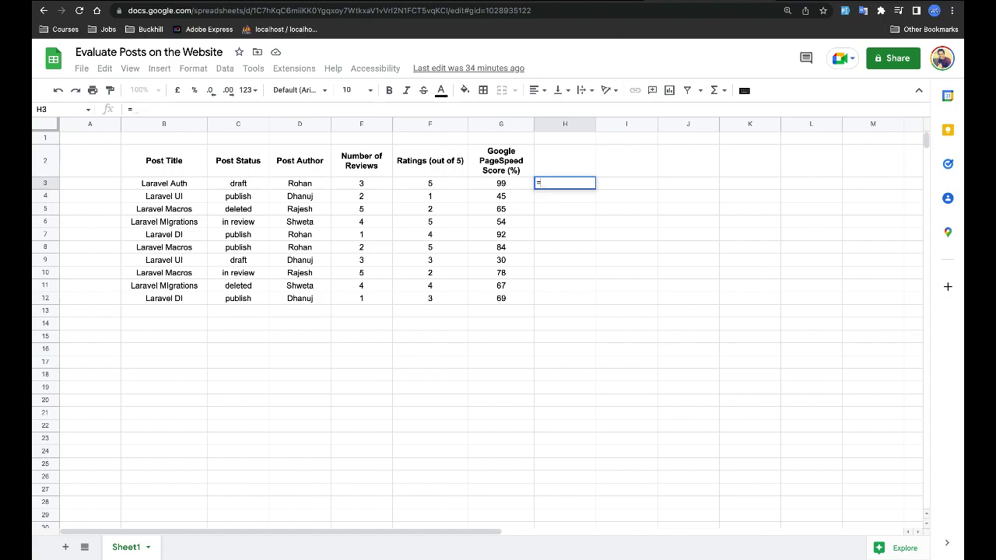
text(if)
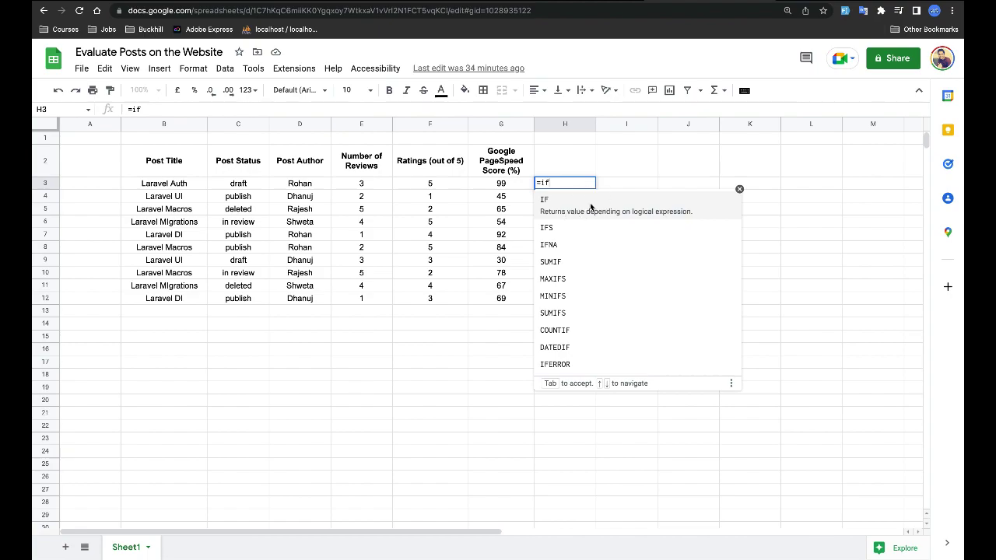
click(591, 208)
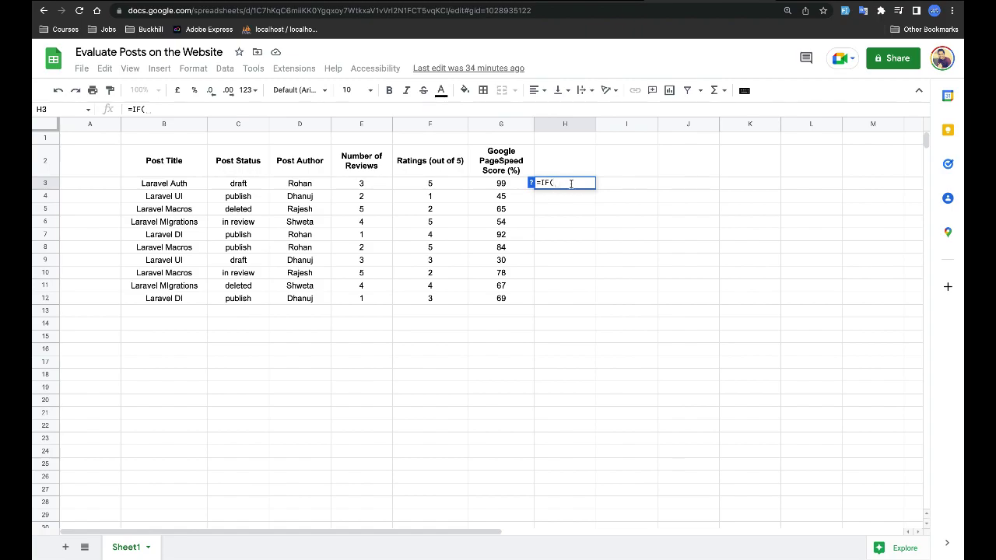
Read the IF function's syntax help, including its example and argument descriptions, and close it.
click(532, 185)
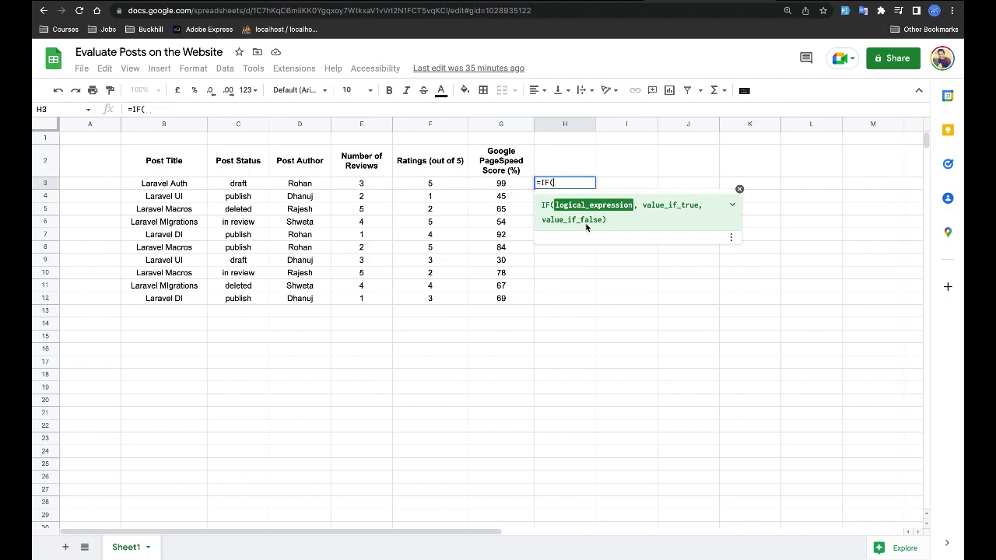
click(732, 207)
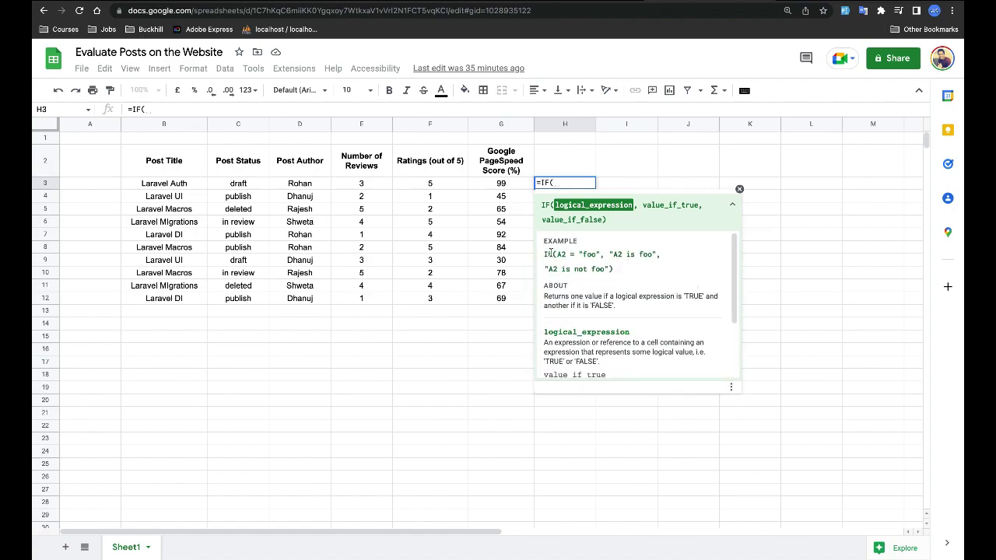
scroll(578, 309, down, 2)
scroll(578, 309, up, 3)
click(729, 208)
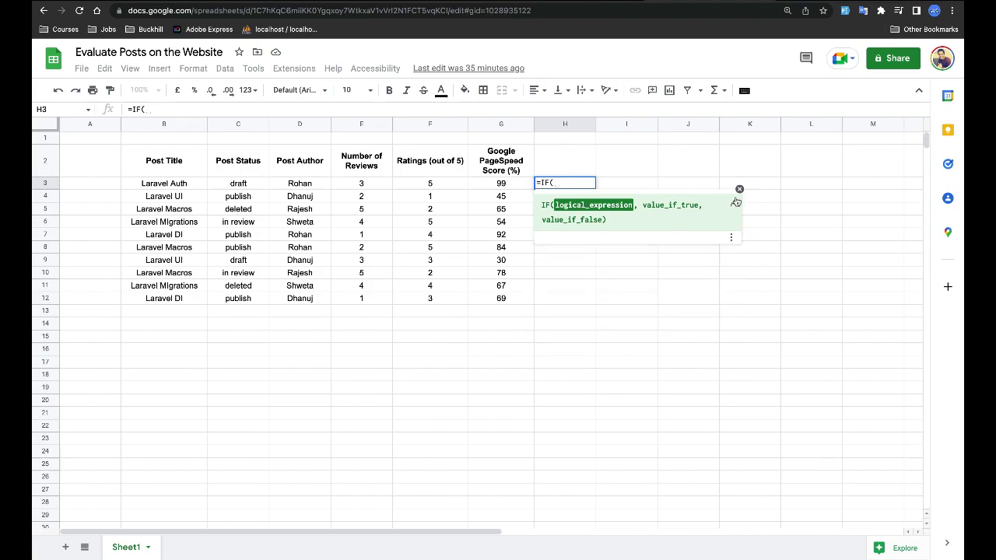
click(739, 189)
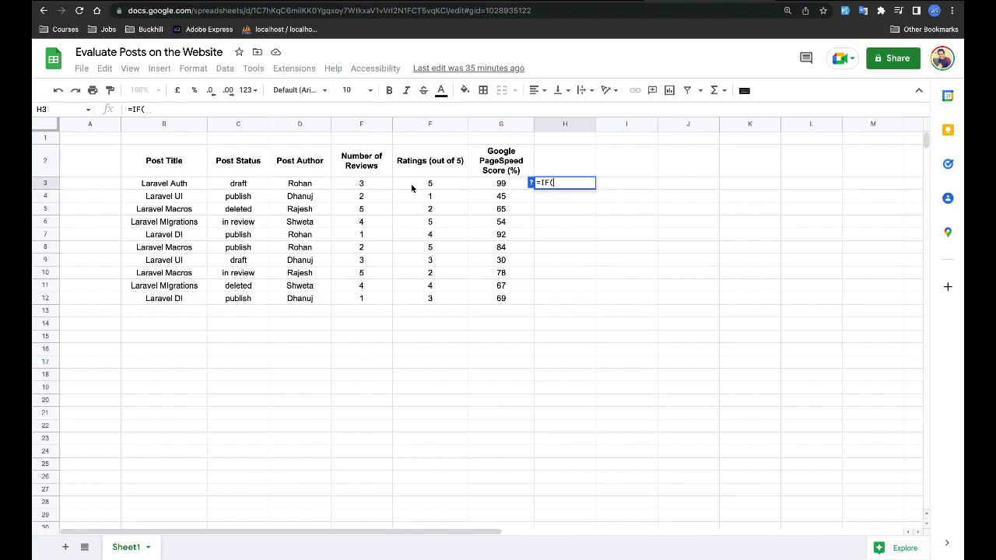
Complete the H3 formula as =IF(C3="publish","Live","Not Live") and commit it.
click(244, 188)
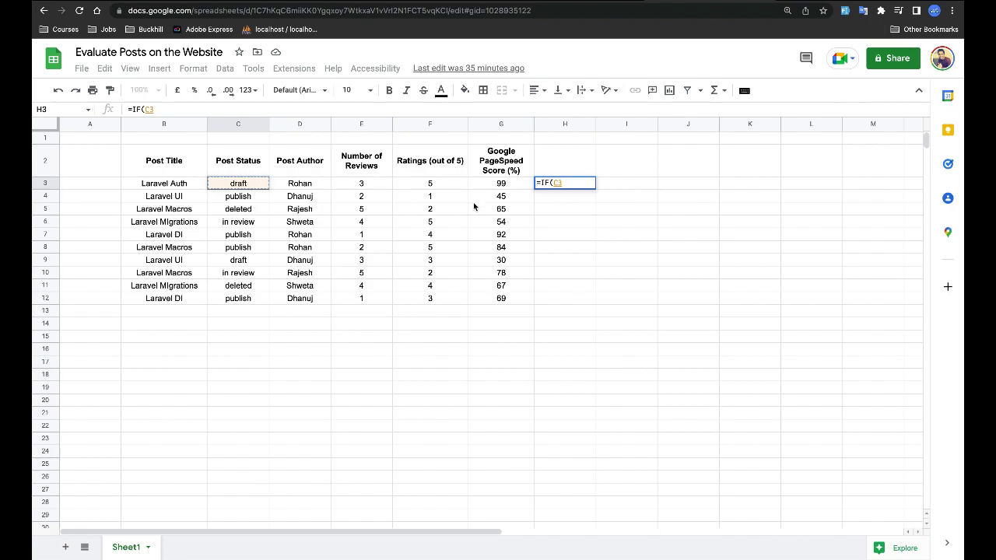
text(="publish")
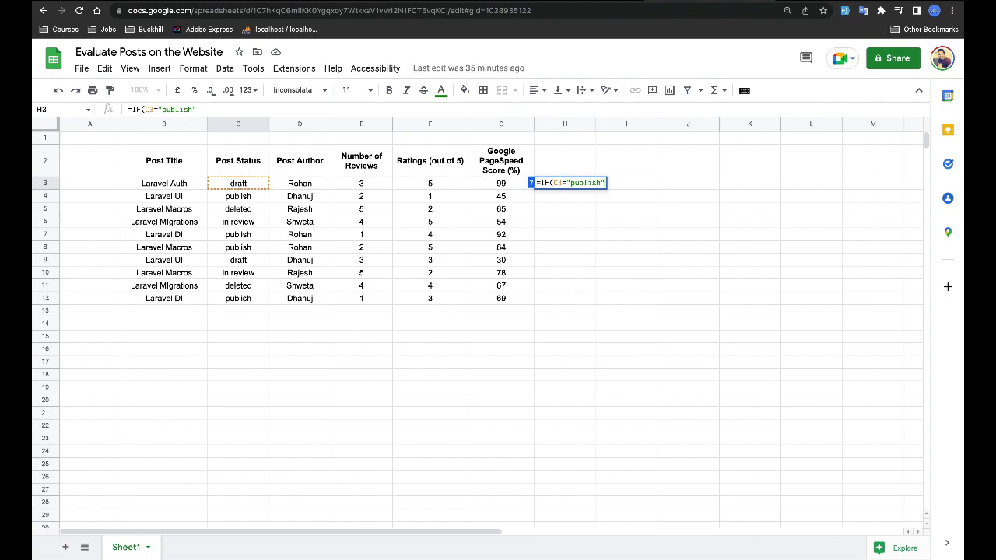
text(,)
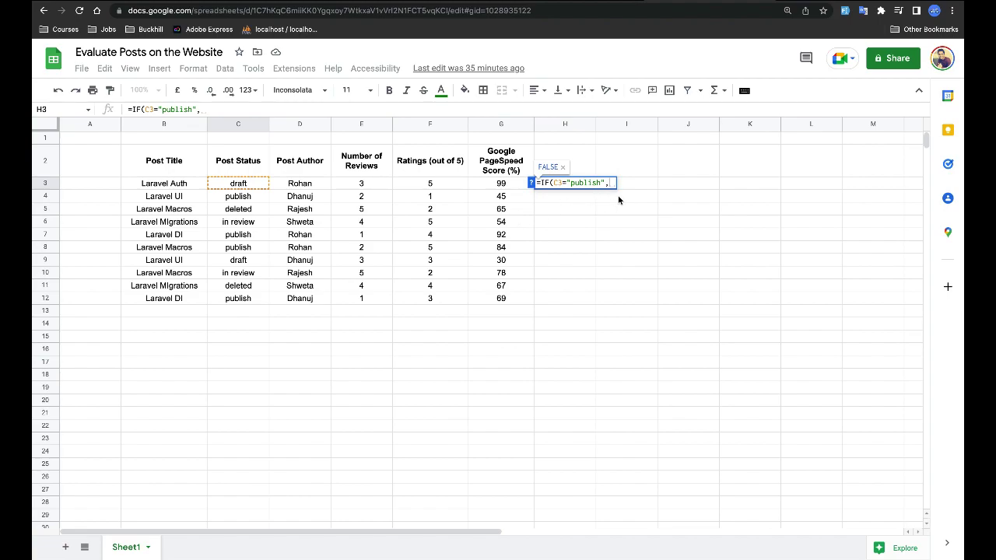
text(",")
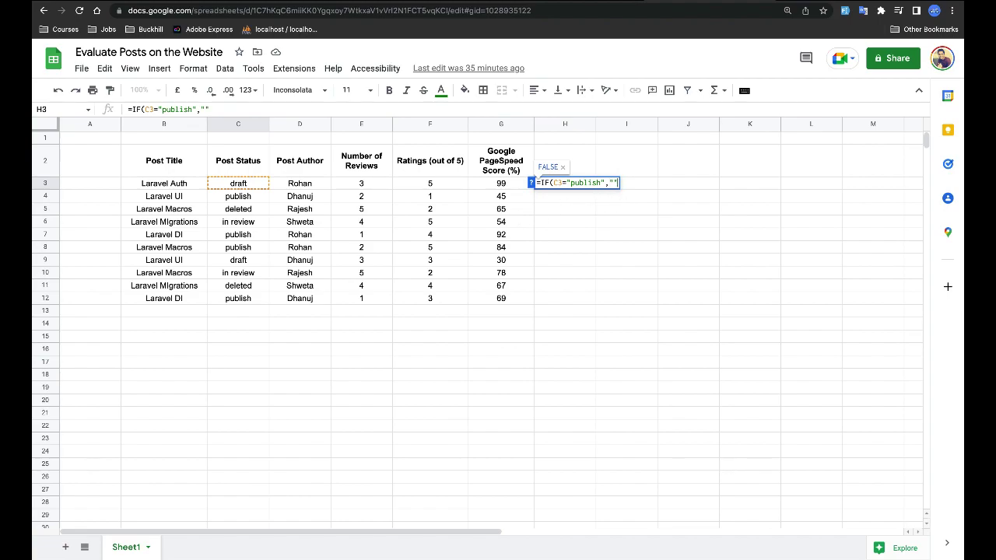
text(Live","")
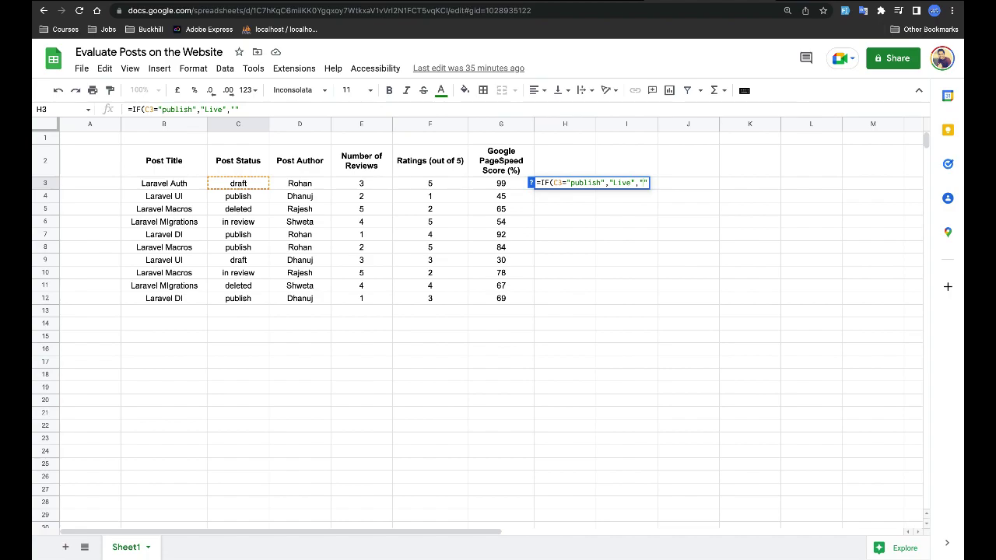
text(Not Live")
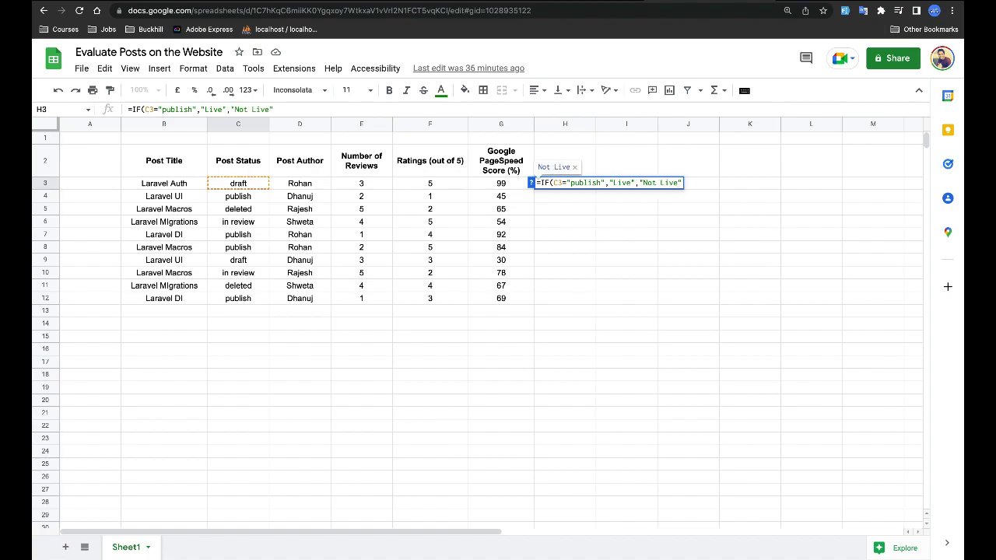
text())
key(Return)
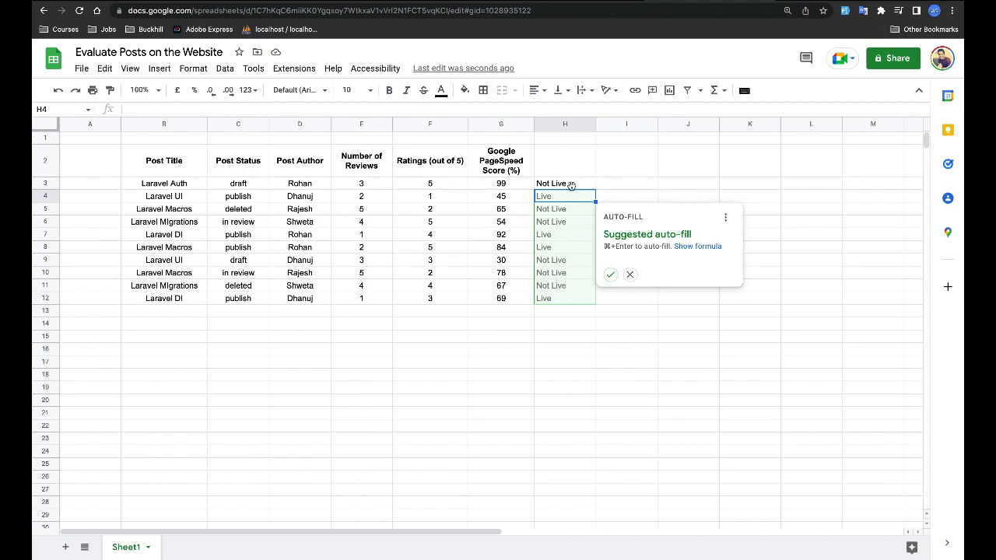
Accept the suggested auto-fill of the IF formula for H4:H12 and check the filled cells.
click(611, 275)
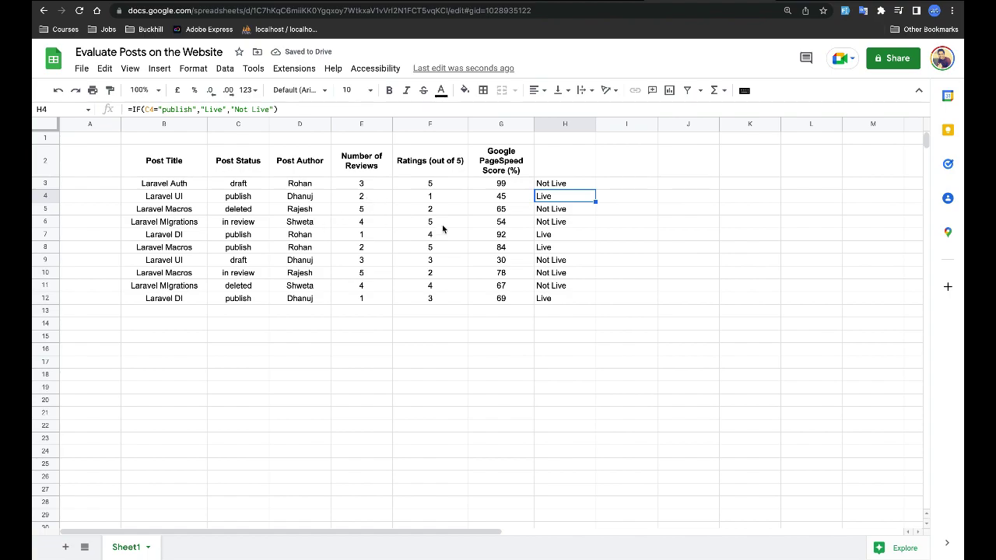
click(567, 300)
click(566, 184)
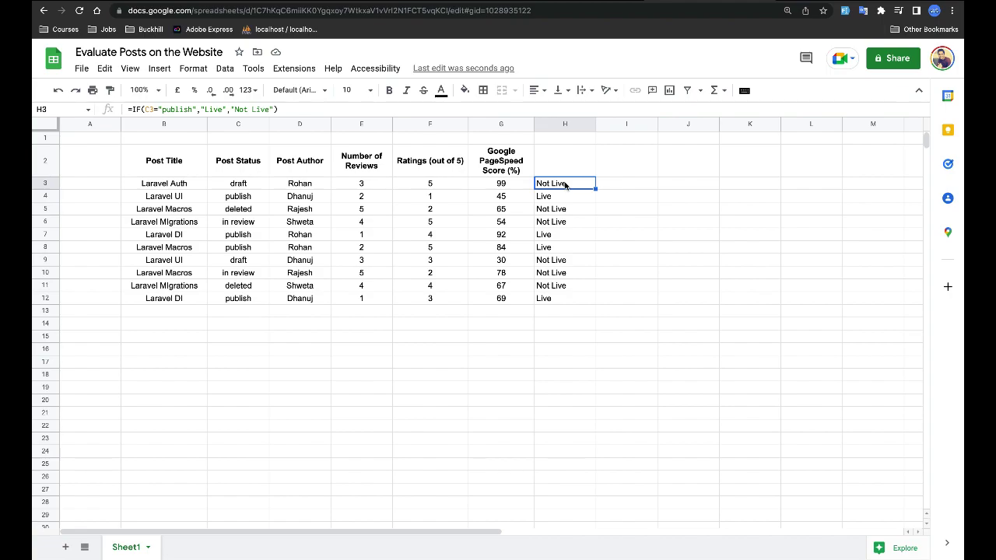
Clear the auto-filled formulas from H4:H12.
click(563, 199)
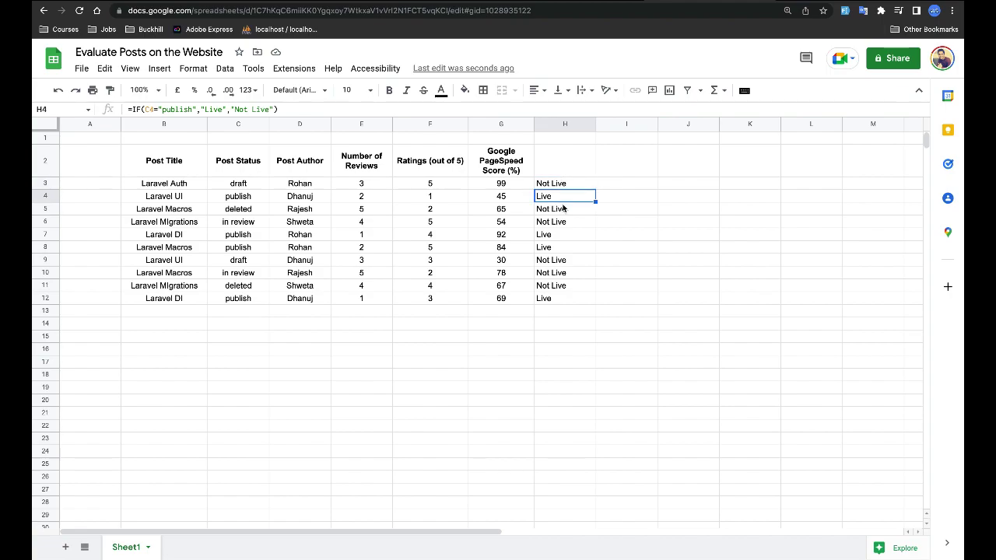
shift+click(567, 301)
key(Delete)
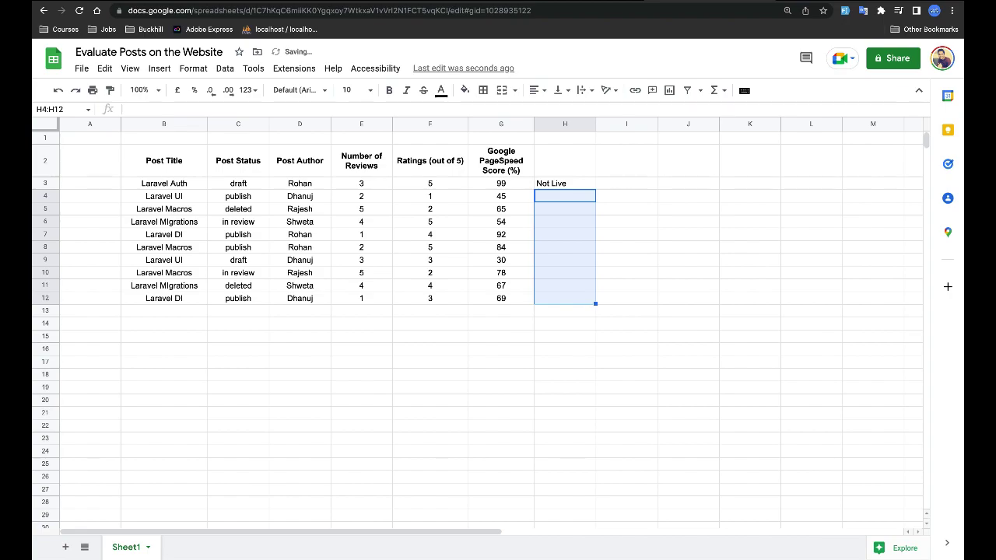
click(638, 247)
Fill the IF formula from H3 down through H12.
click(580, 185)
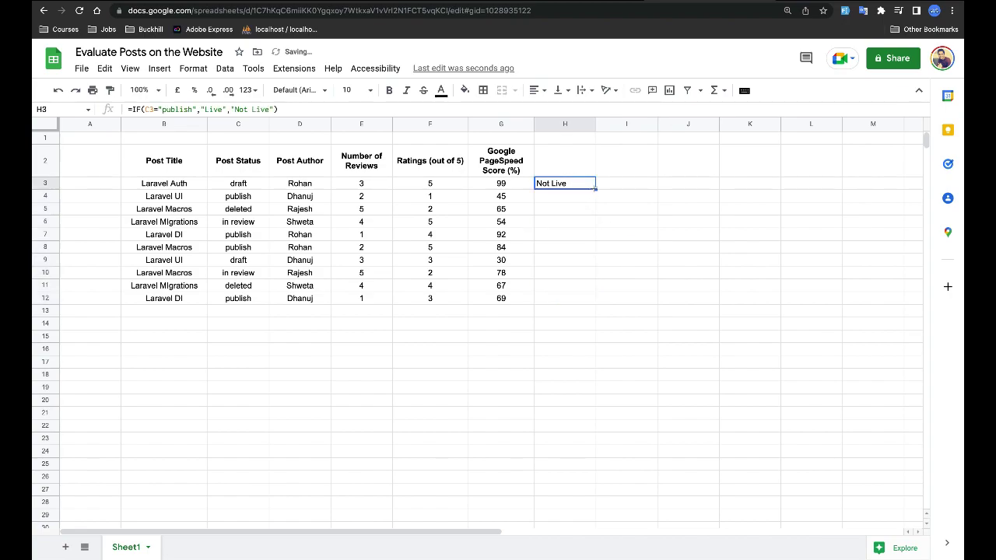
drag(594, 189, 593, 298)
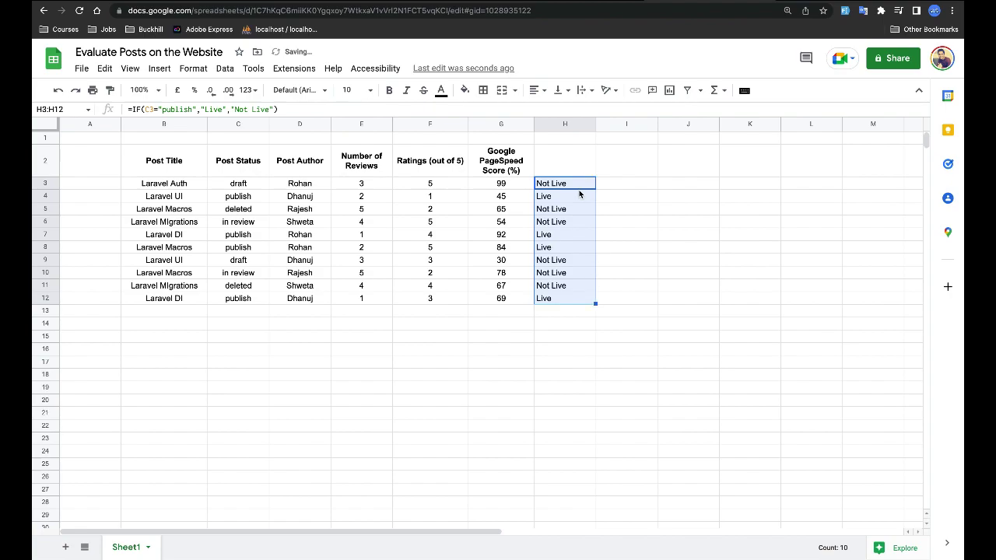
click(586, 186)
drag(596, 188, 590, 302)
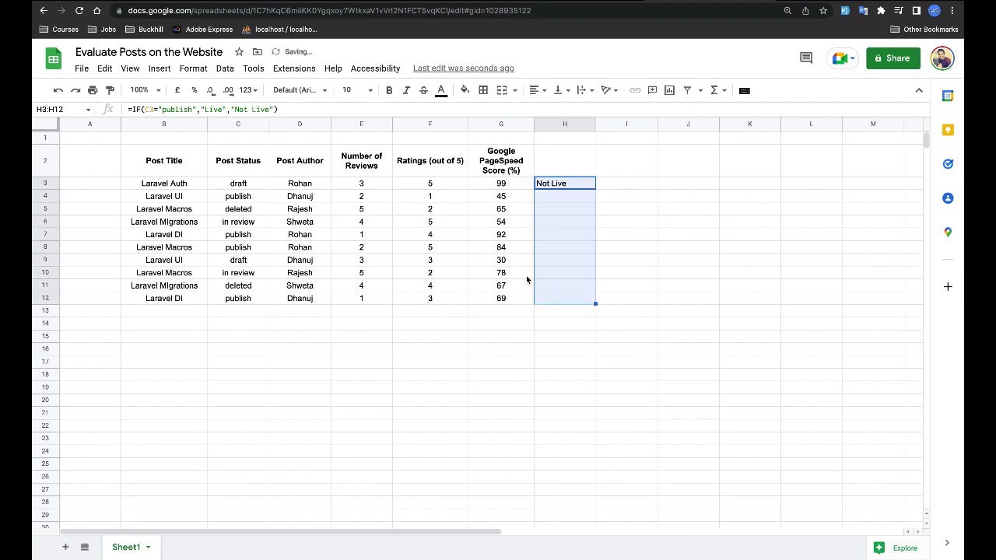
click(635, 208)
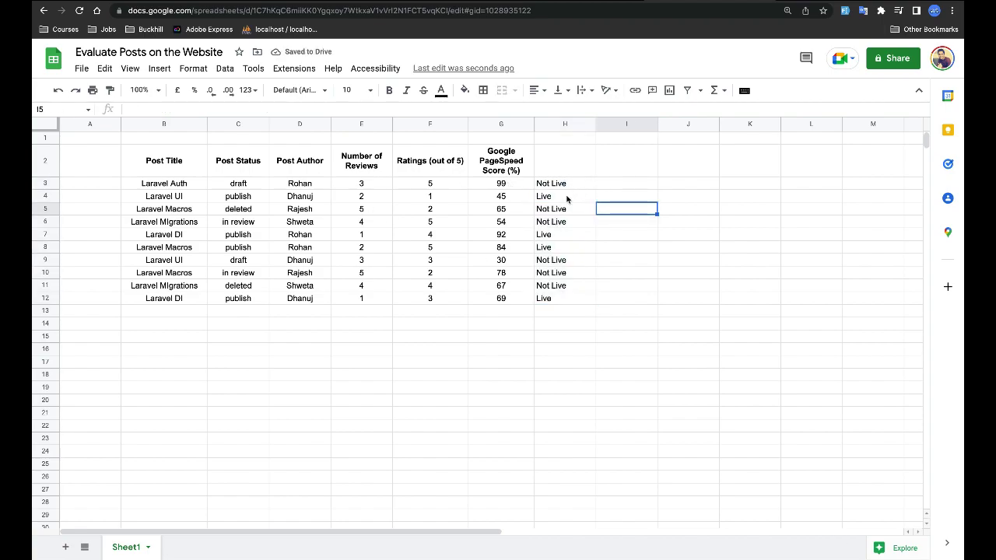
Compare the status in C4 with the result in H4 and open the H4 formula for inspection.
click(567, 200)
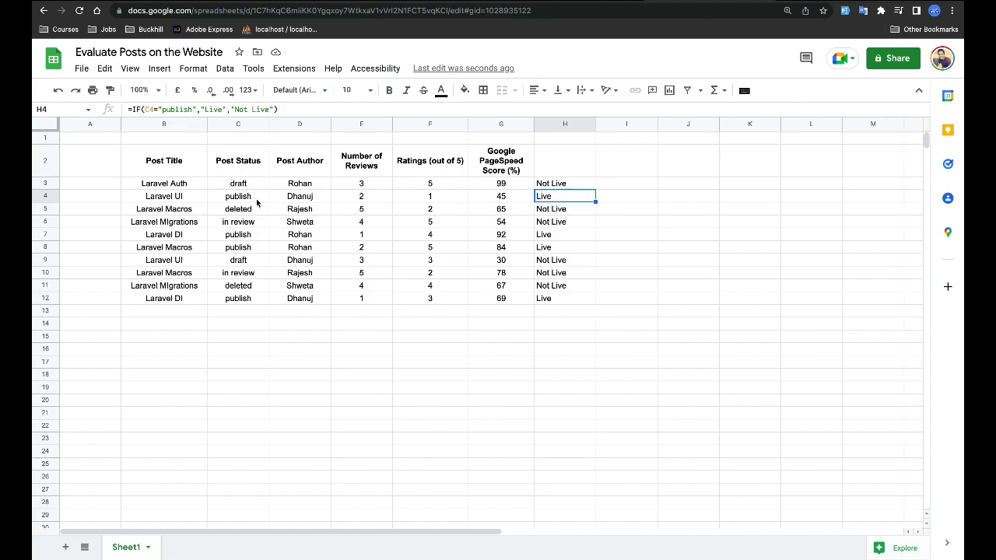
click(257, 201)
click(568, 200)
double_click(572, 196)
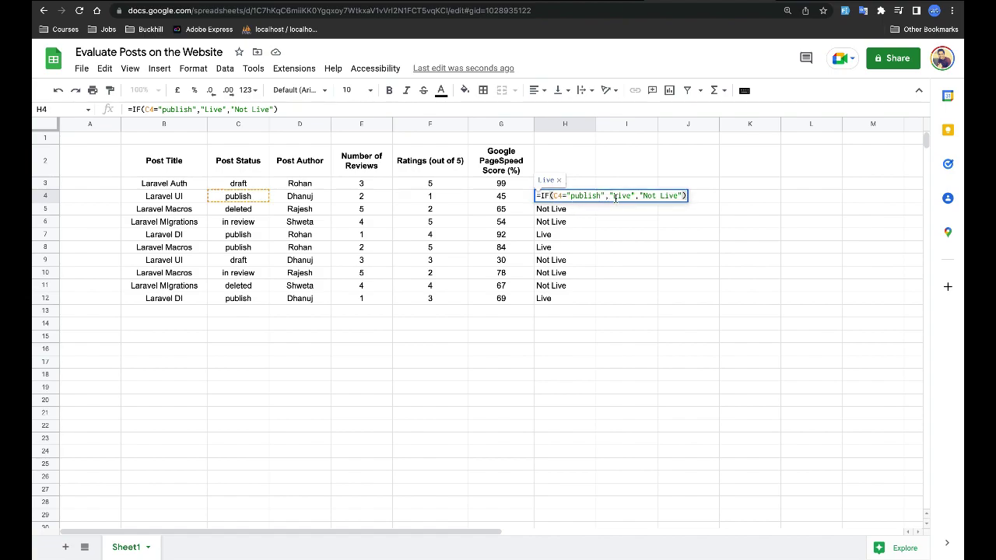
Compare the post statuses in C5, C7 and C8 with the IF results in column H down to H9.
click(637, 233)
click(548, 212)
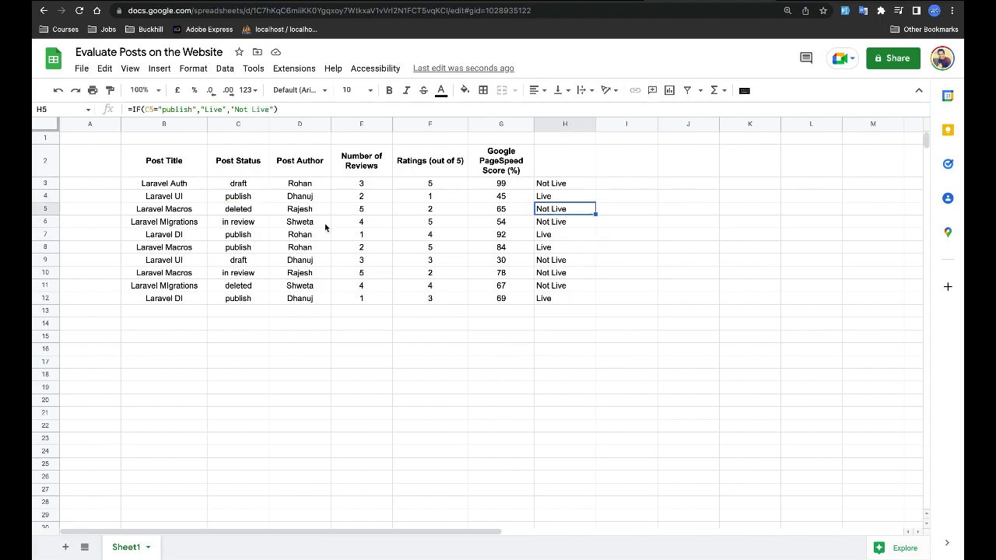
click(244, 211)
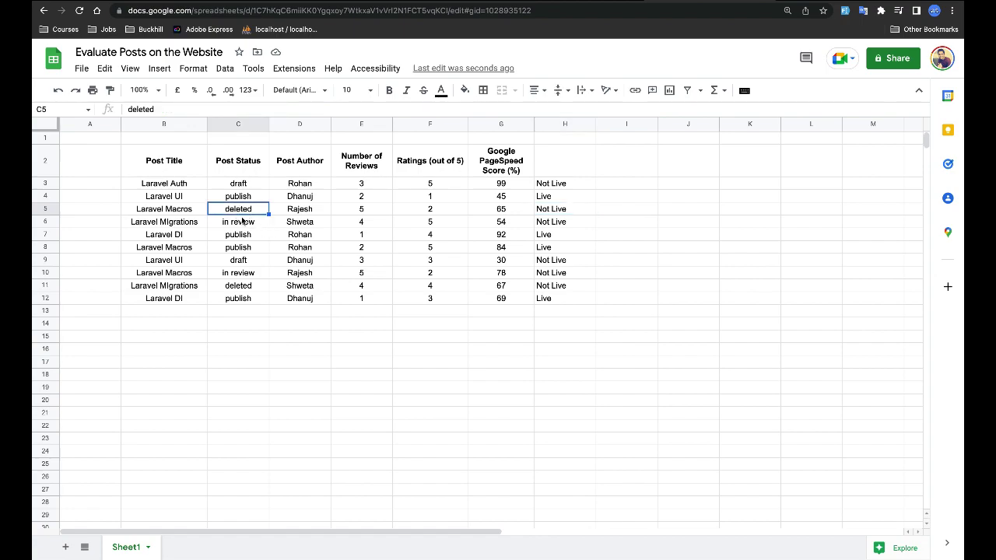
click(243, 235)
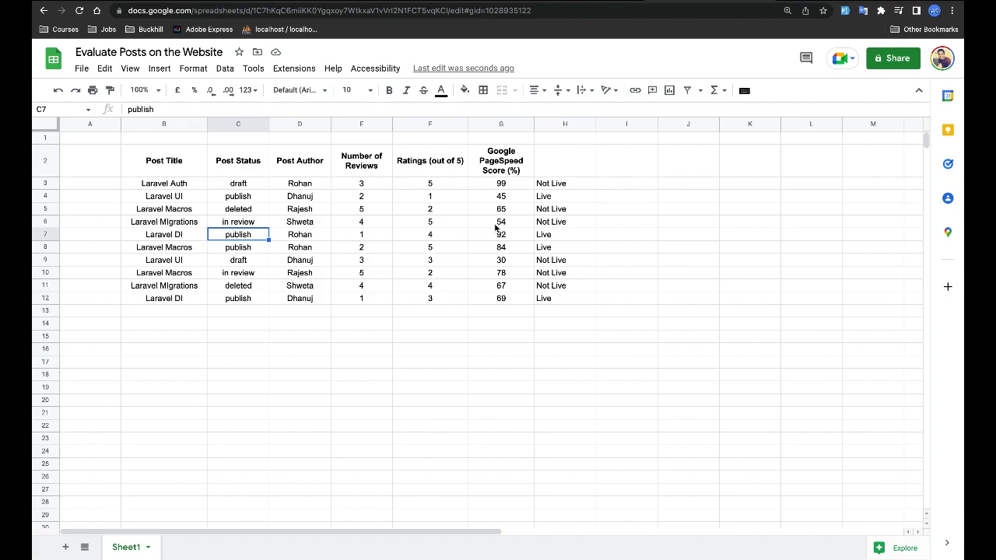
click(566, 237)
click(249, 248)
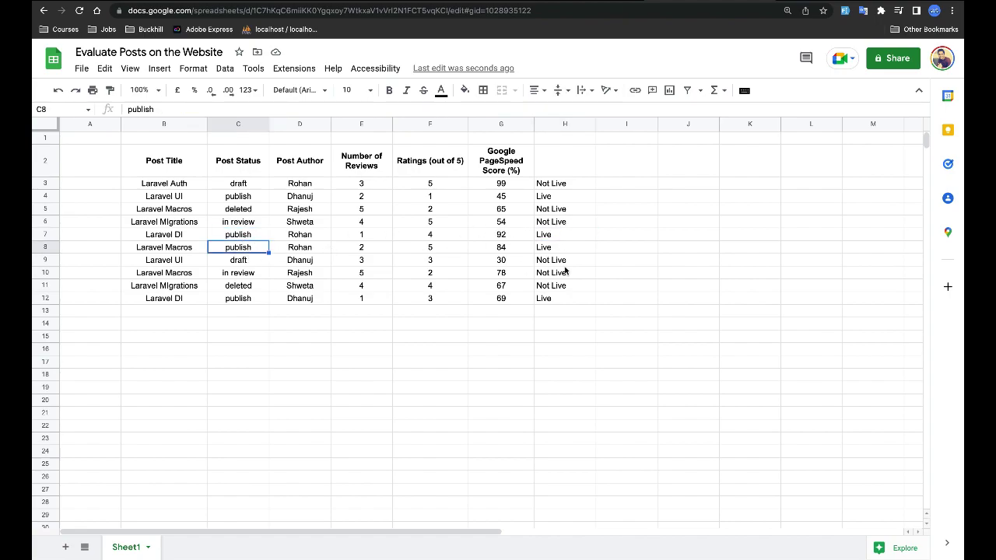
click(572, 248)
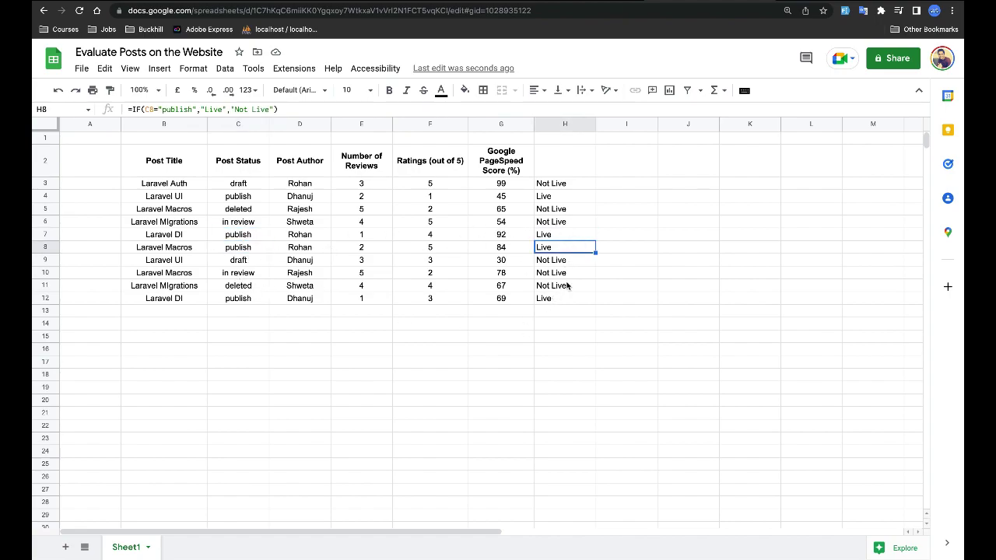
click(580, 264)
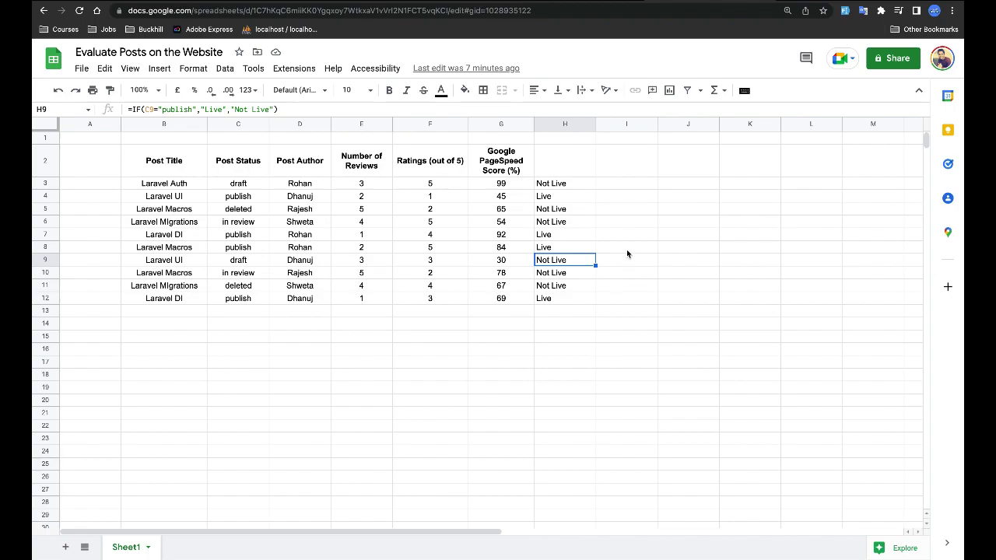
Enter =IF(C3="deleted", "Not in use", "It is used") in I3 and decline the suggested auto-fill.
double_click(637, 186)
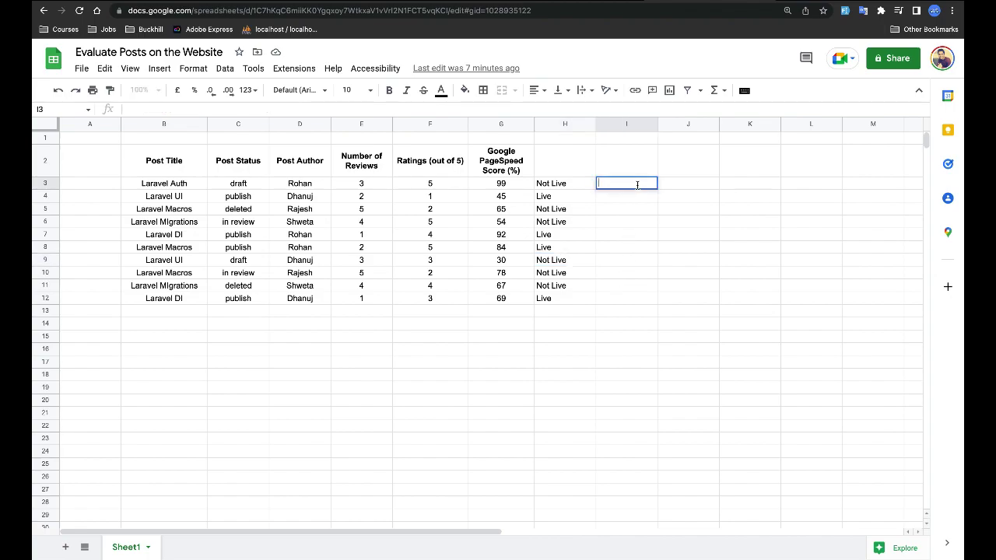
text(=IF()
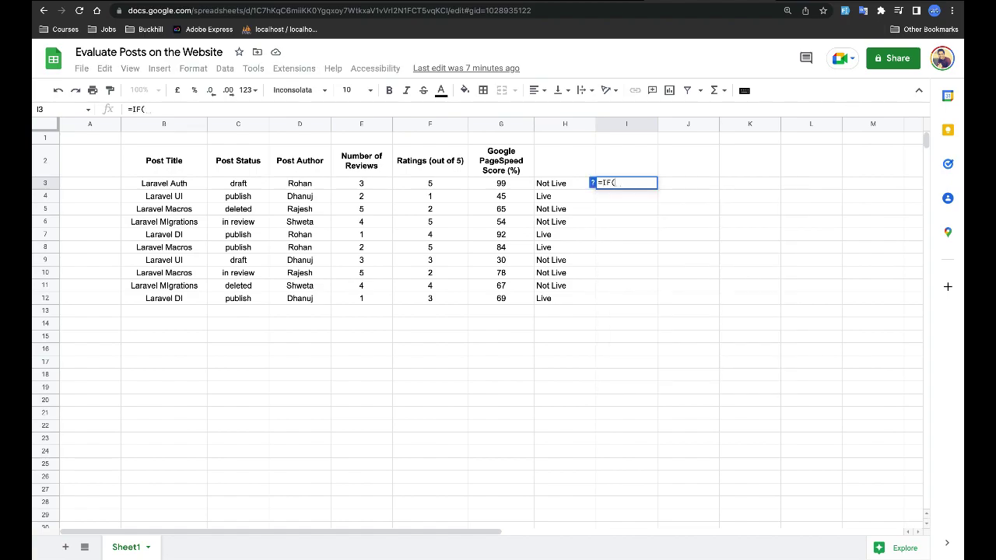
click(259, 185)
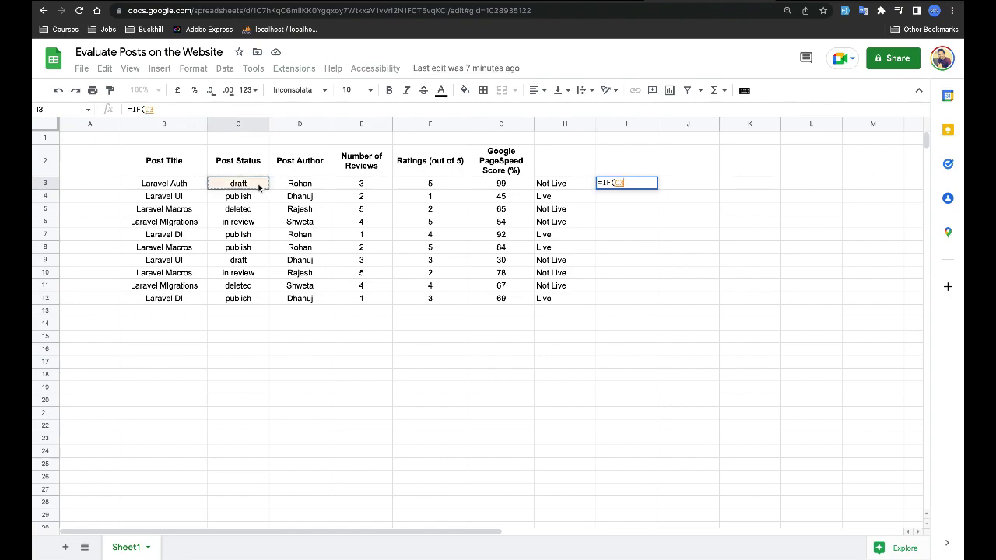
text(="deleted")
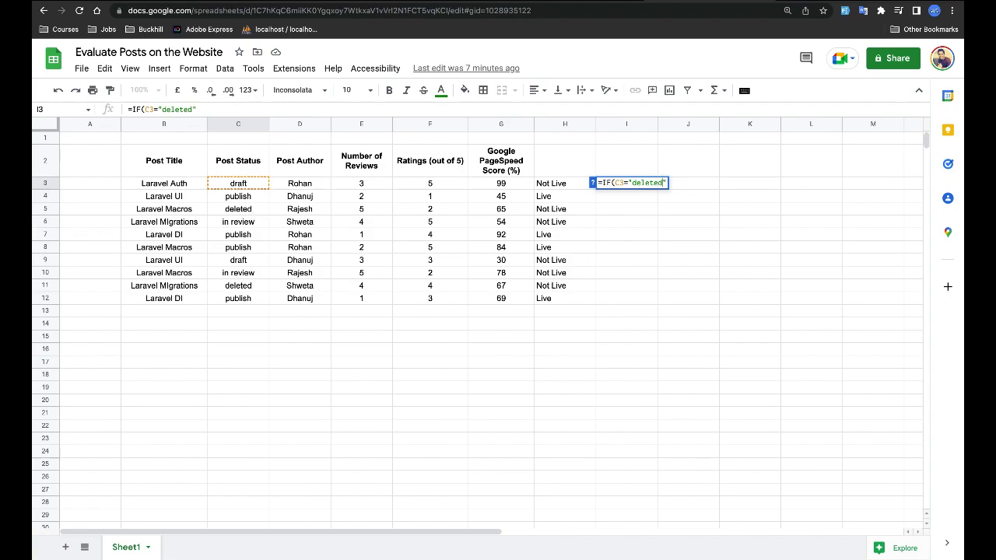
text(, ""Not in )
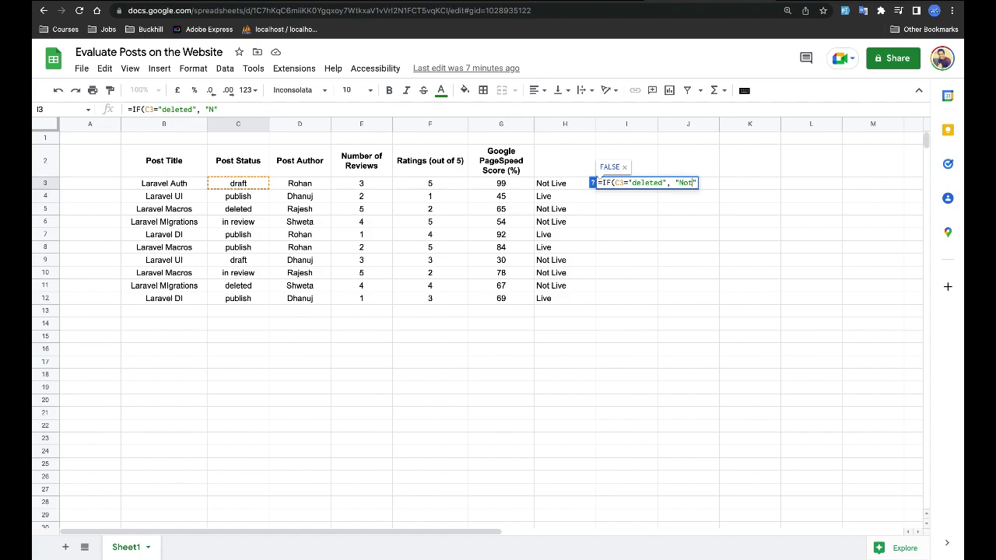
text(Use, )
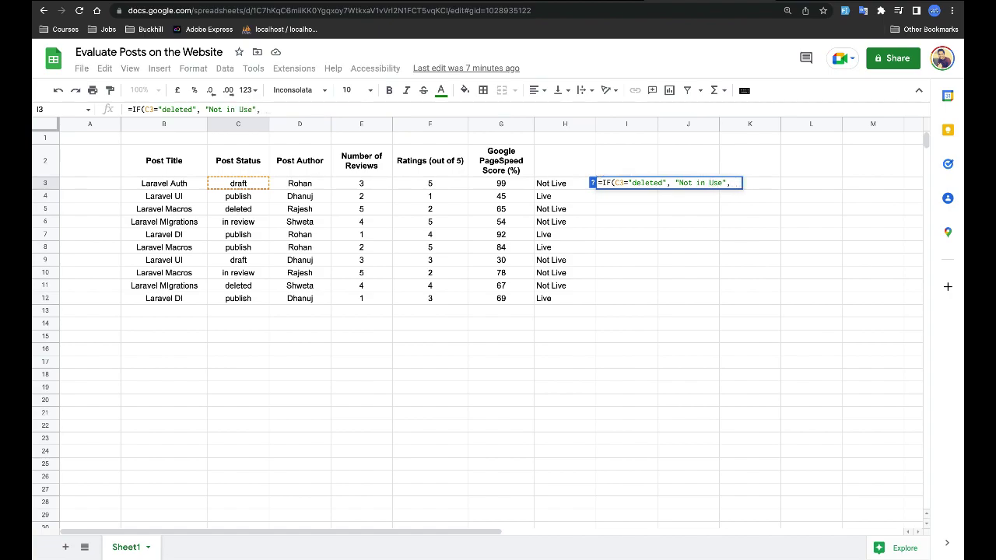
text("")
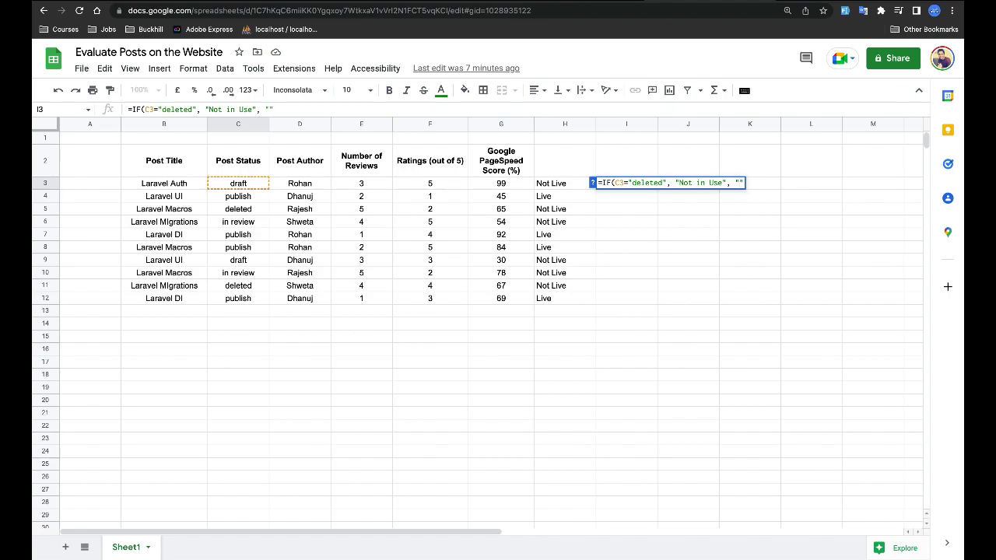
text(It is used)
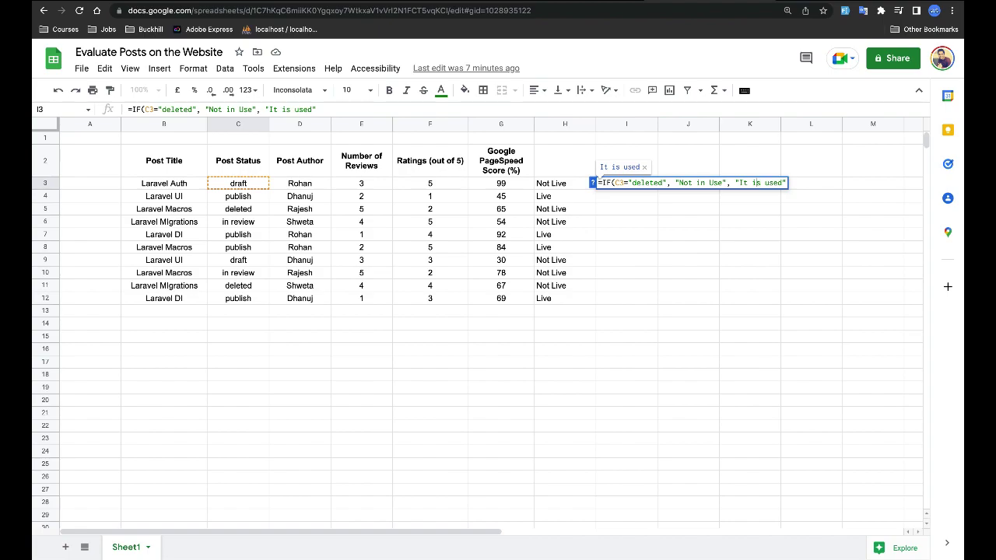
key(BackSpace)
text(u)
key(Return)
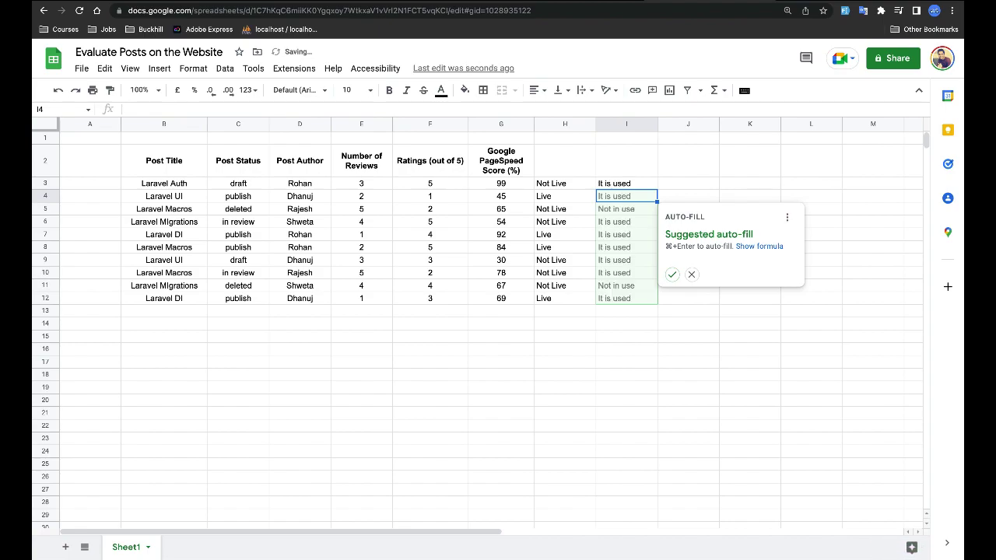
click(692, 276)
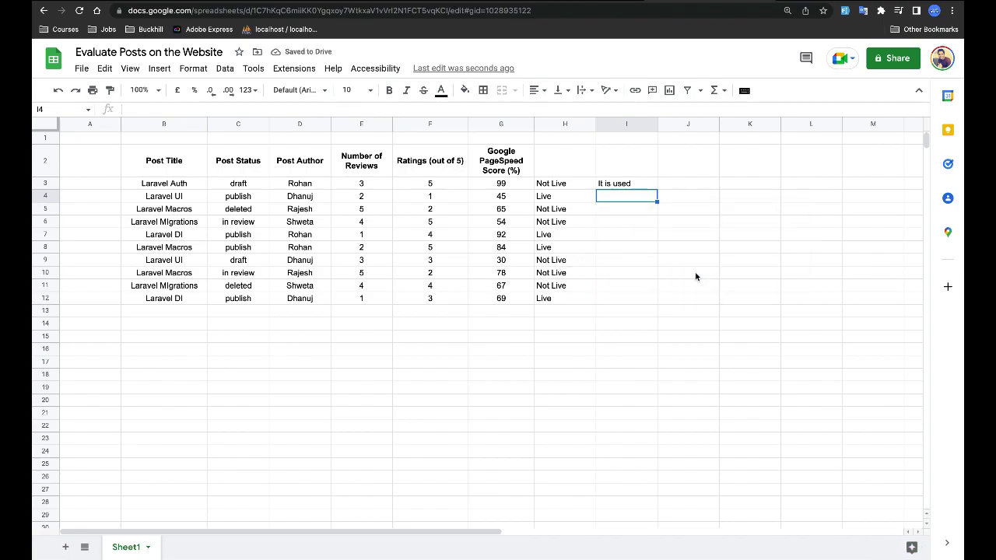
Fill the IF formula from I3 down through I12.
click(693, 226)
click(634, 183)
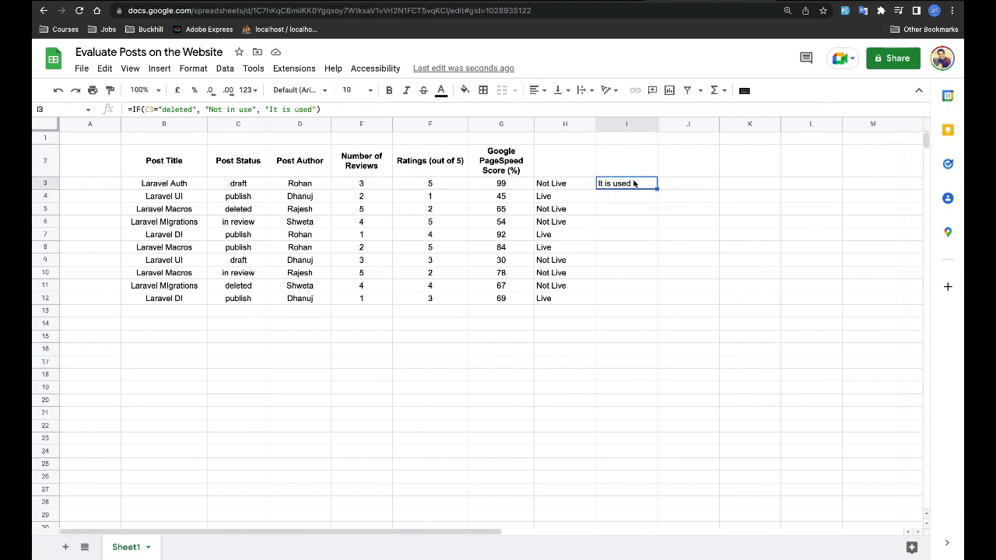
drag(657, 189, 649, 294)
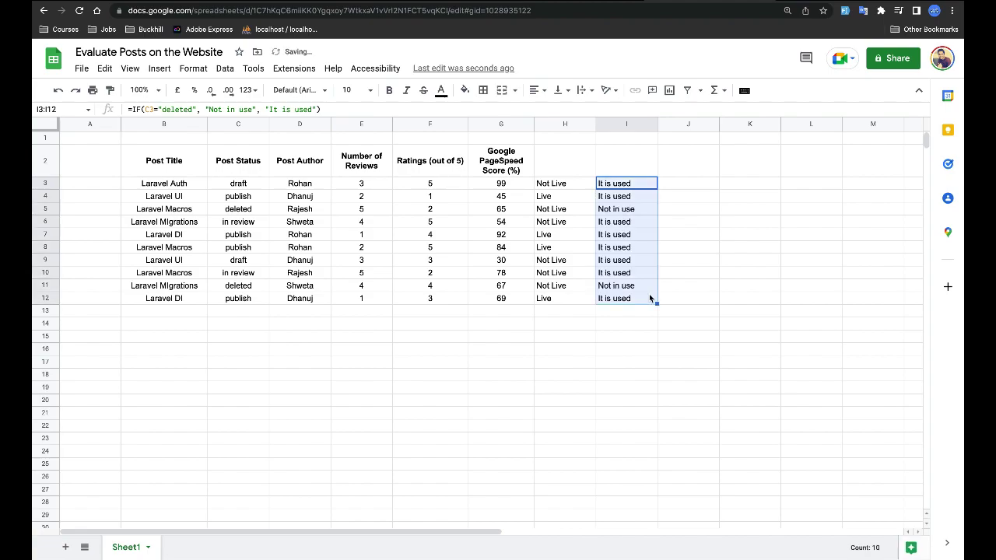
click(633, 334)
Check the results in I3:I5, and compare the usage labels in rows 5 and 11 with their post statuses in column C.
click(607, 188)
click(607, 196)
click(610, 210)
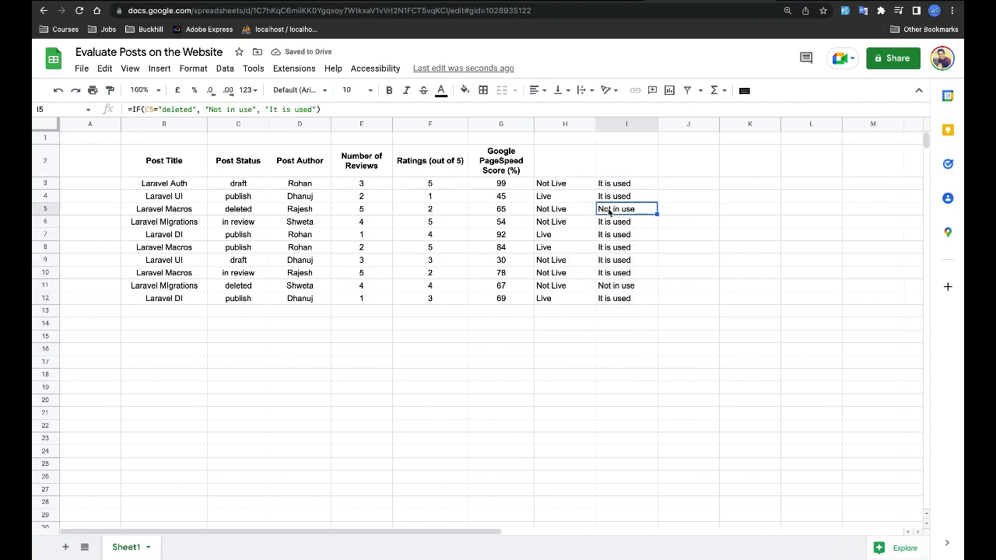
click(574, 210)
drag(607, 210, 249, 211)
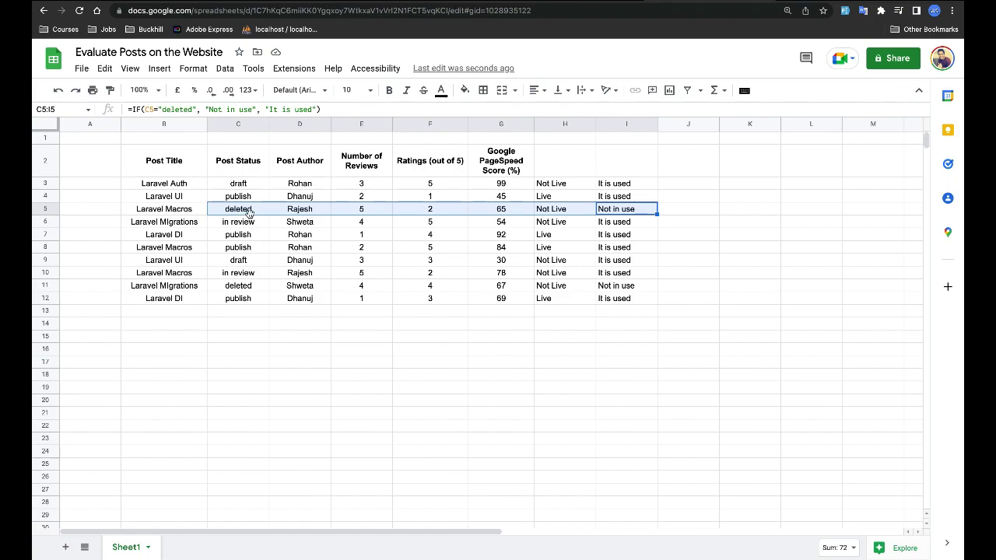
click(632, 289)
drag(631, 287, 239, 289)
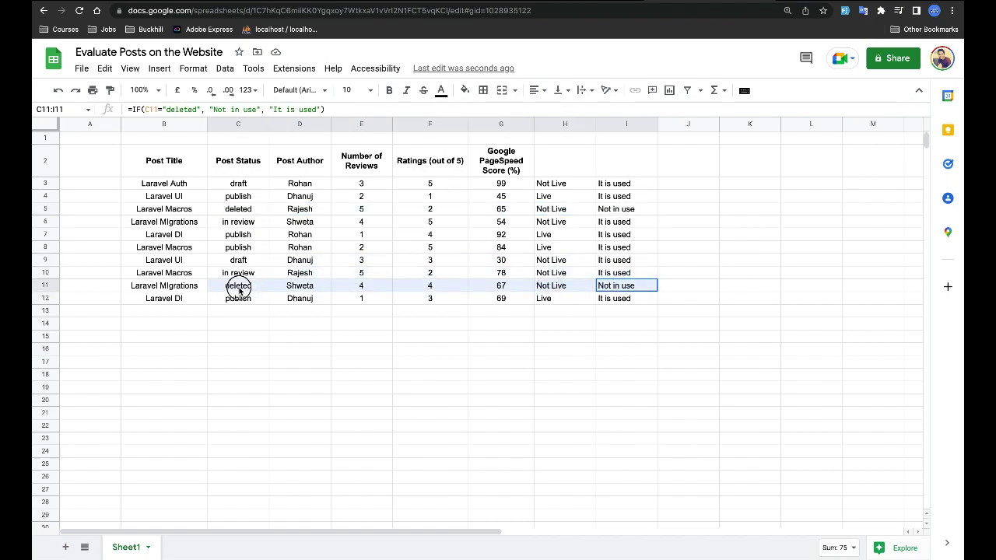
click(302, 328)
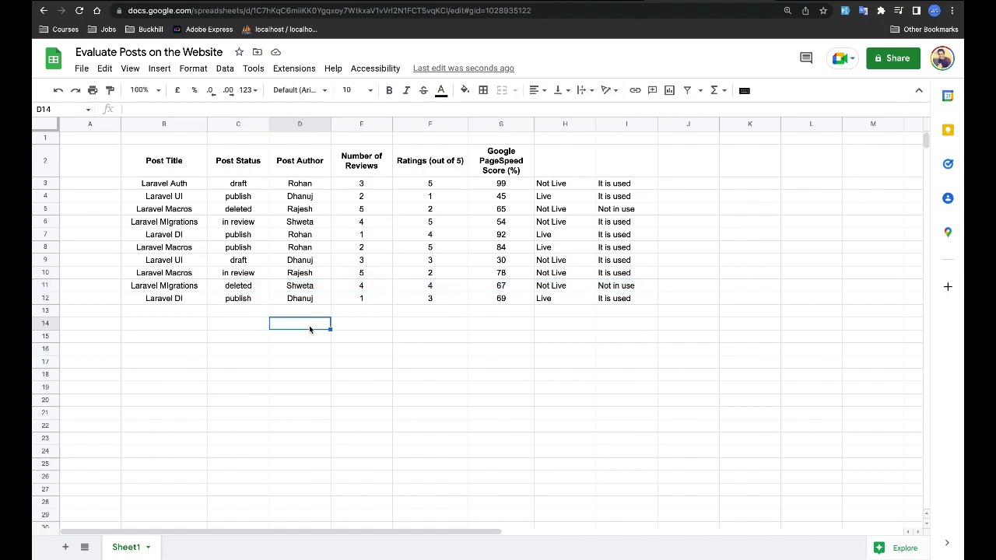
Inspect the I3 formula, examining its true and false result texts, and leave it without changes.
double_click(636, 184)
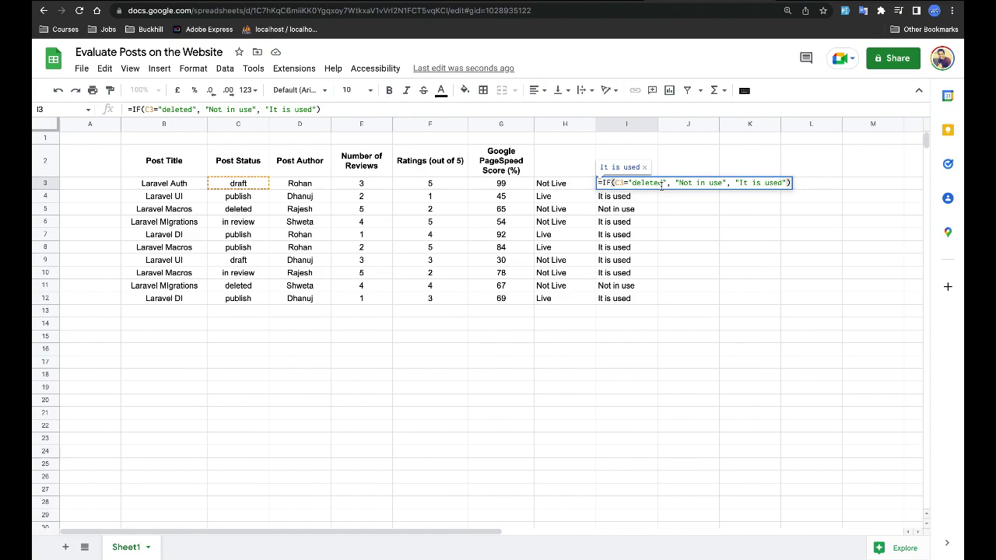
drag(676, 183, 723, 183)
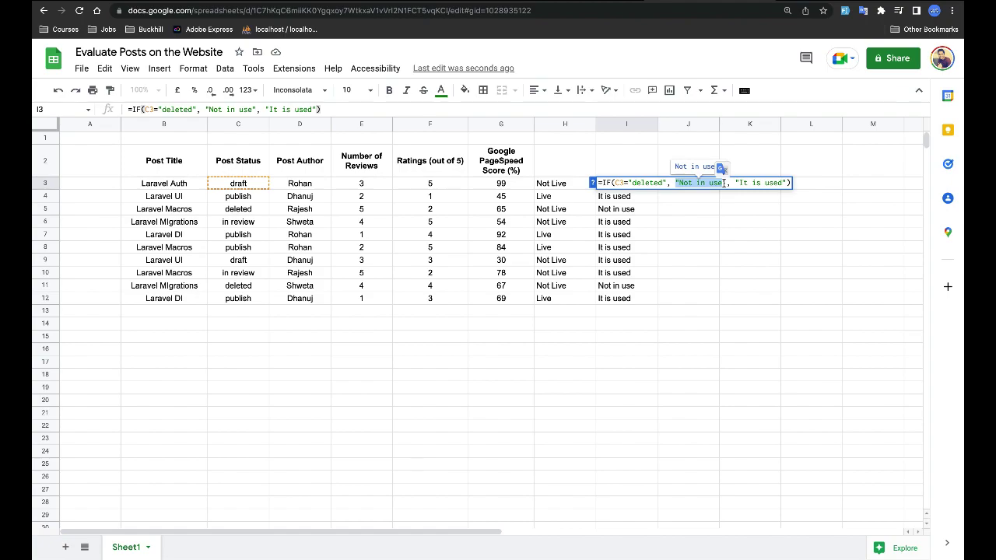
drag(736, 182, 783, 184)
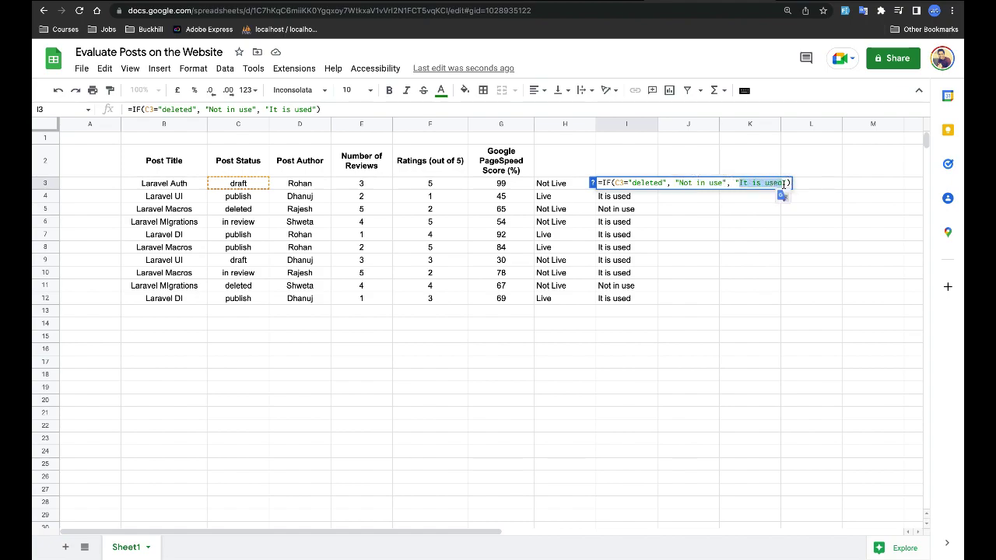
click(690, 234)
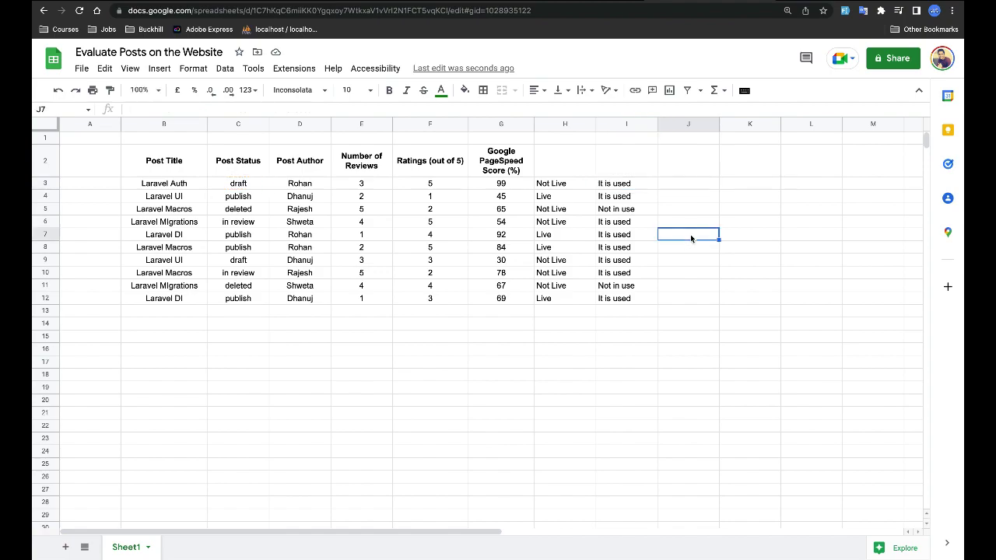
Enter =IF(E3>=3,"Good Post","Not so Good") in J3, decline the suggested auto-fill and select J3 again.
double_click(678, 187)
text(=)
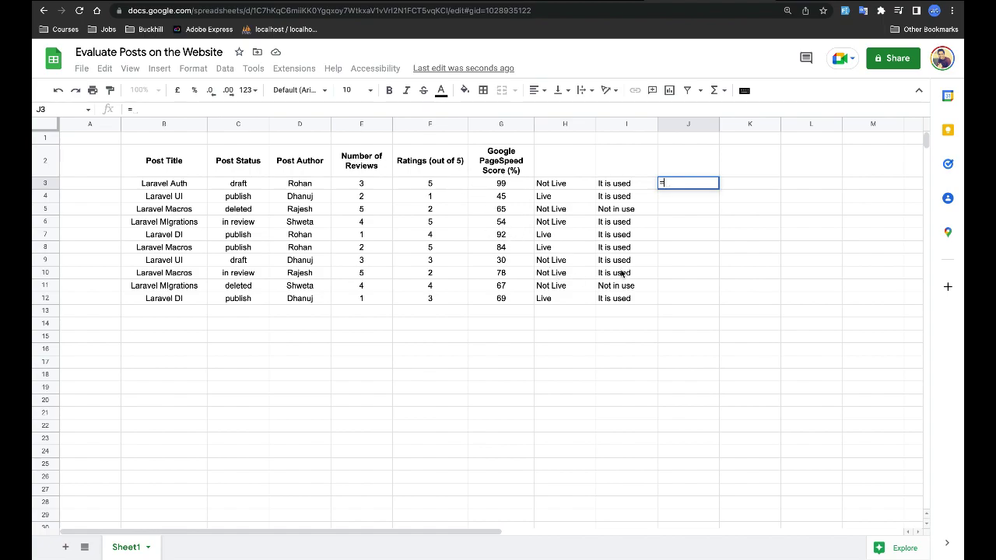
text(if)
click(373, 184)
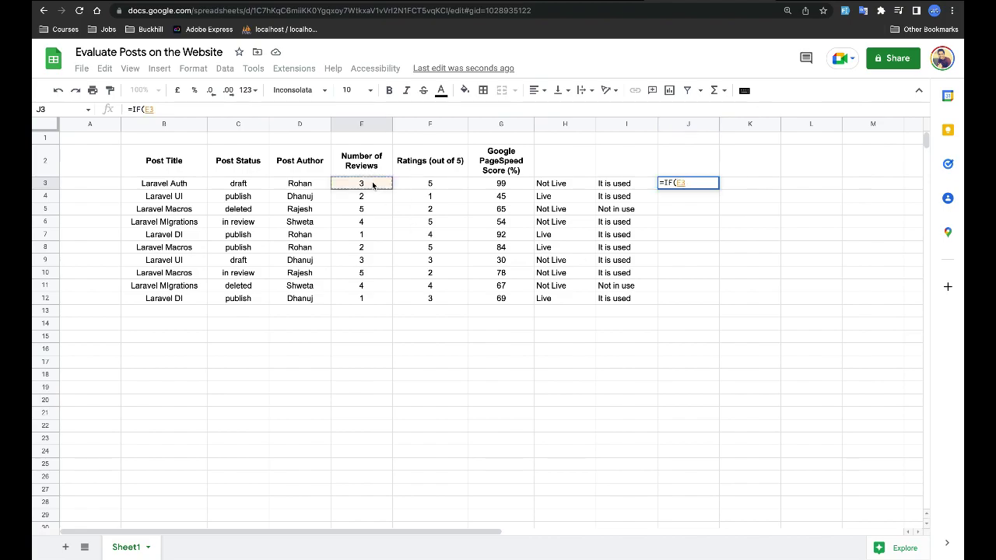
text(>)
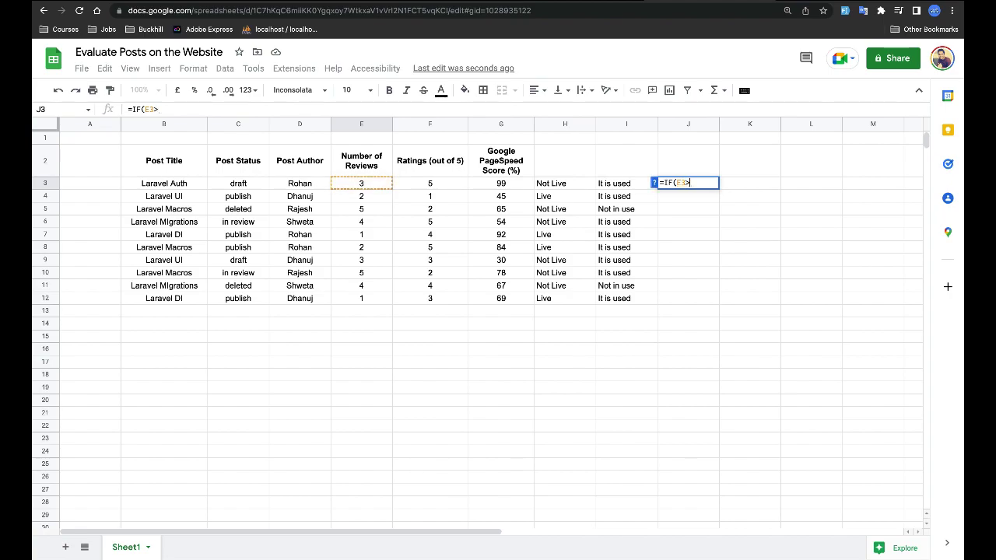
text(=3,"")
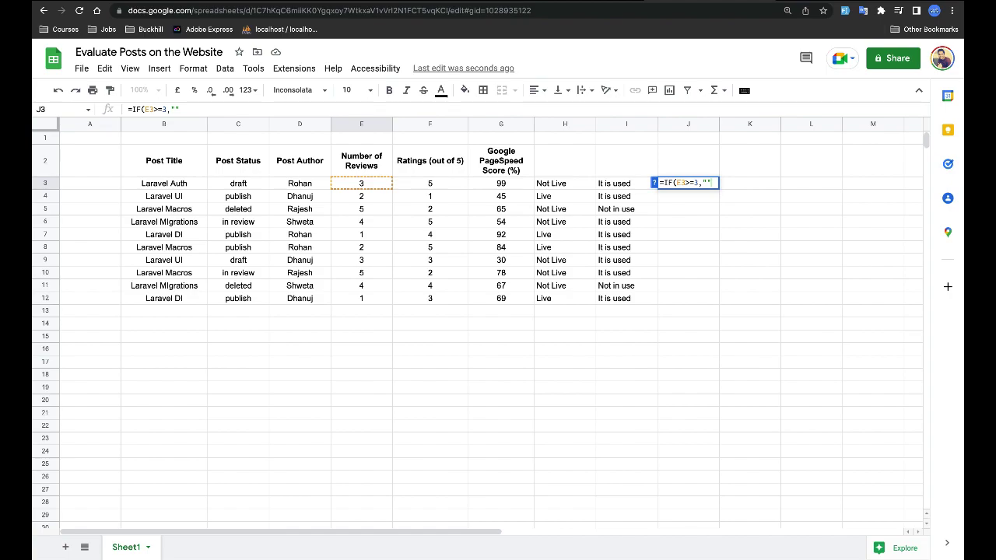
text(Good)
text( Post)
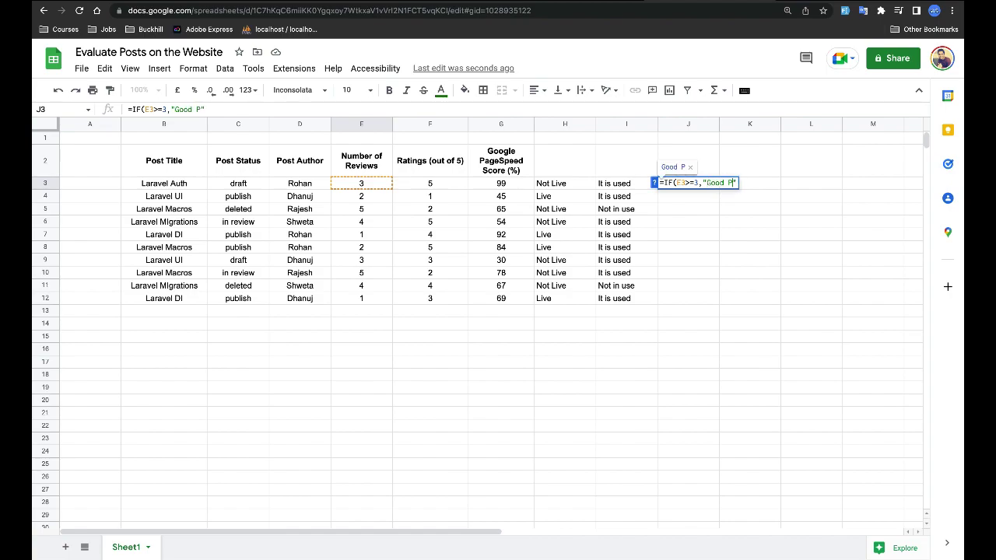
text(",")
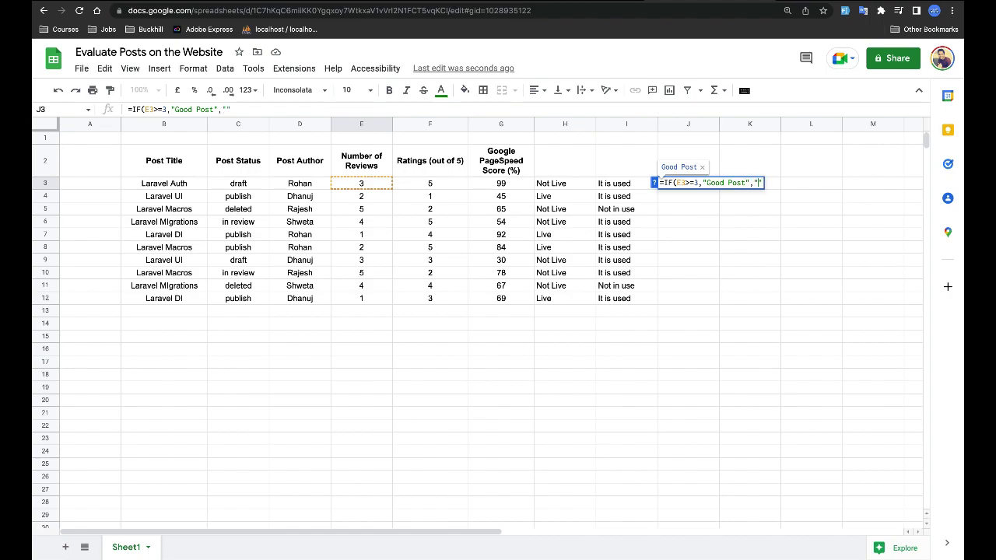
text(Not sp)
key(BackSpace)
key(BackSpace)
text(o Good")
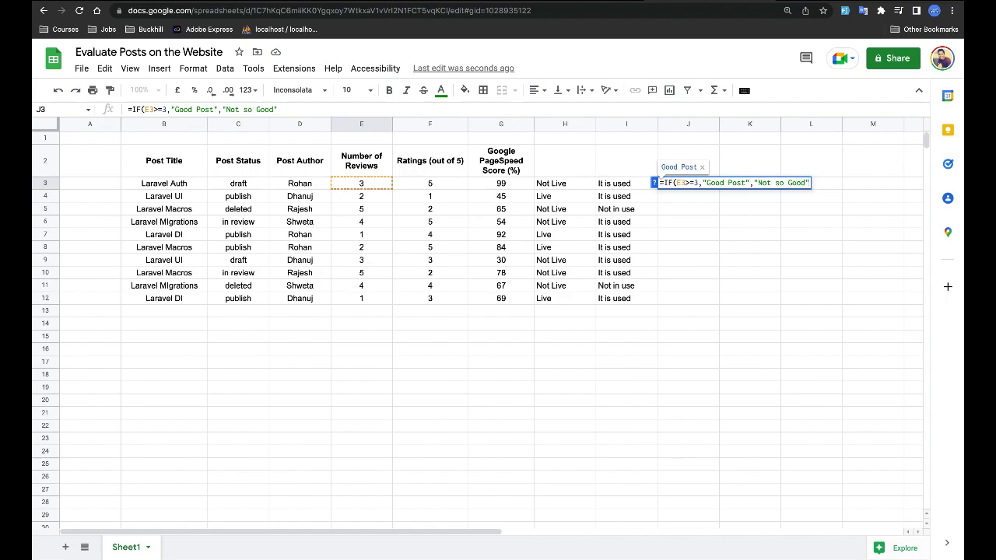
text())
key(Return)
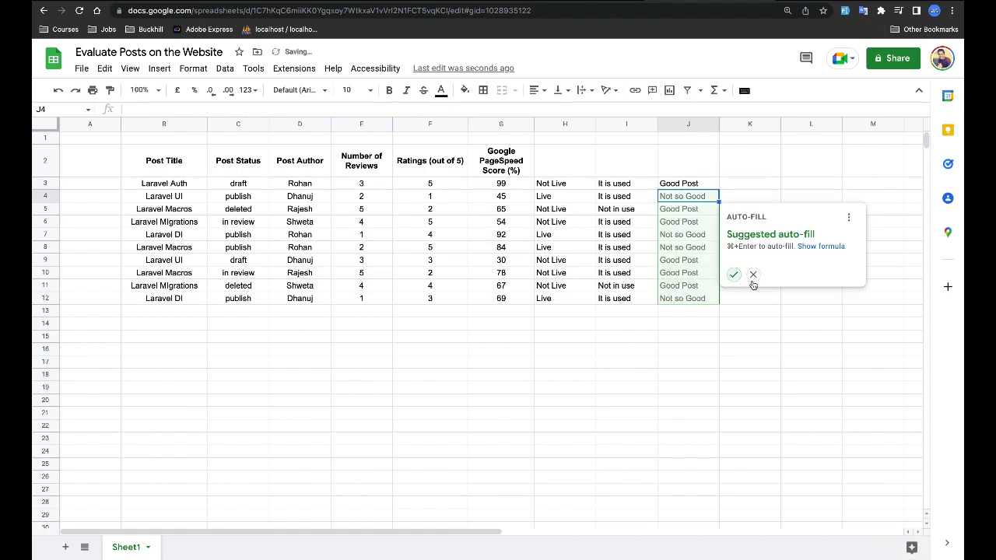
click(753, 275)
click(713, 187)
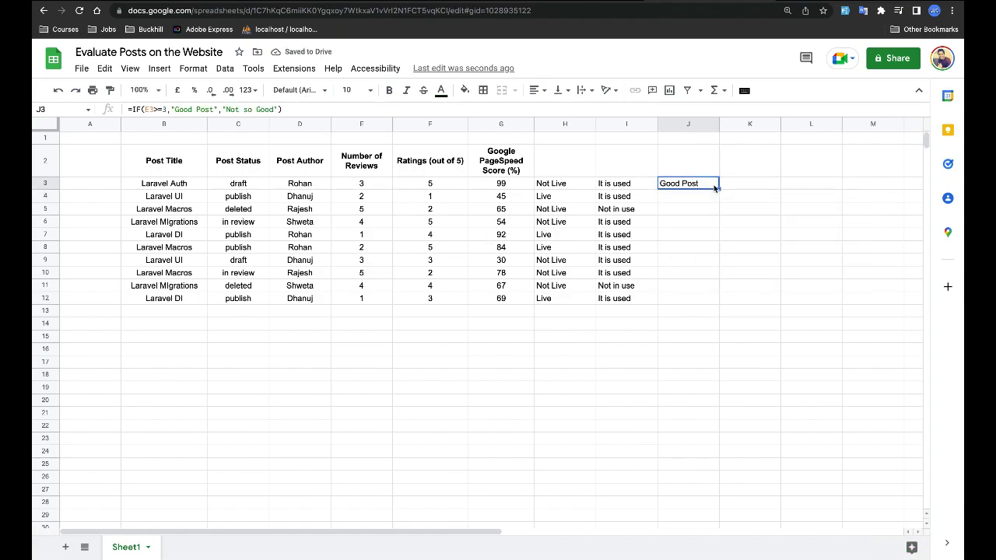
Fill the IF formula from J3 down through J12.
drag(713, 187, 705, 297)
click(683, 320)
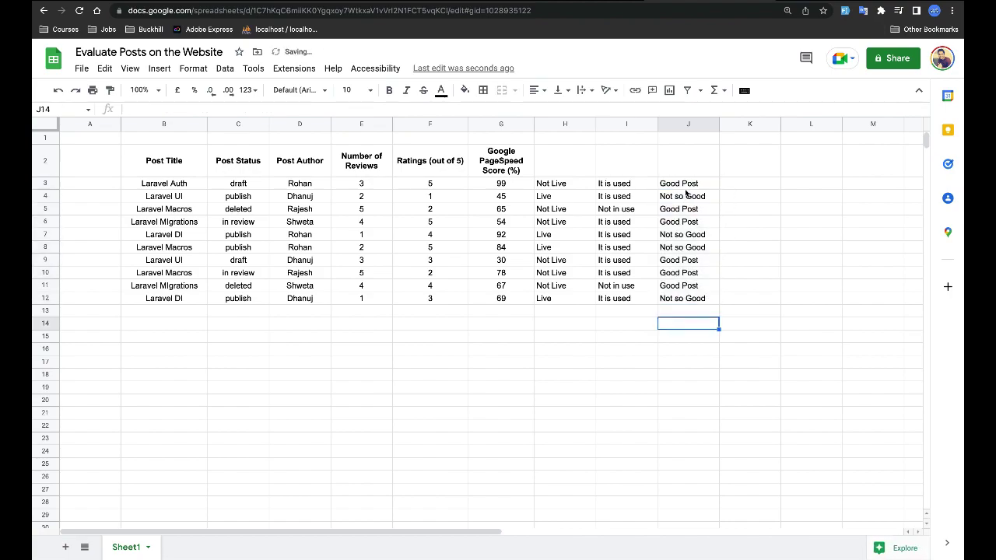
Inspect the J3 formula and compare the quality labels in J3:J7 with the numbers of reviews in column E.
click(670, 185)
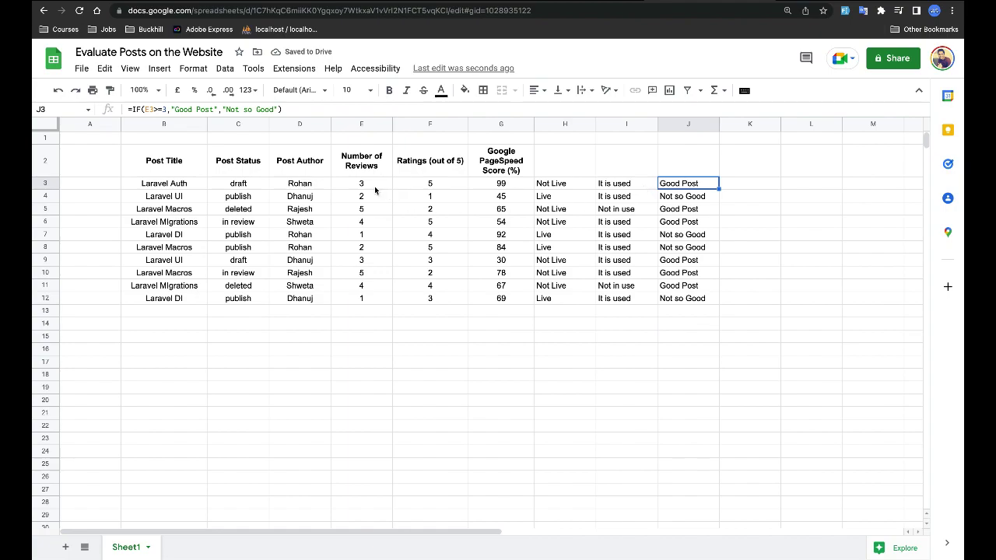
double_click(666, 183)
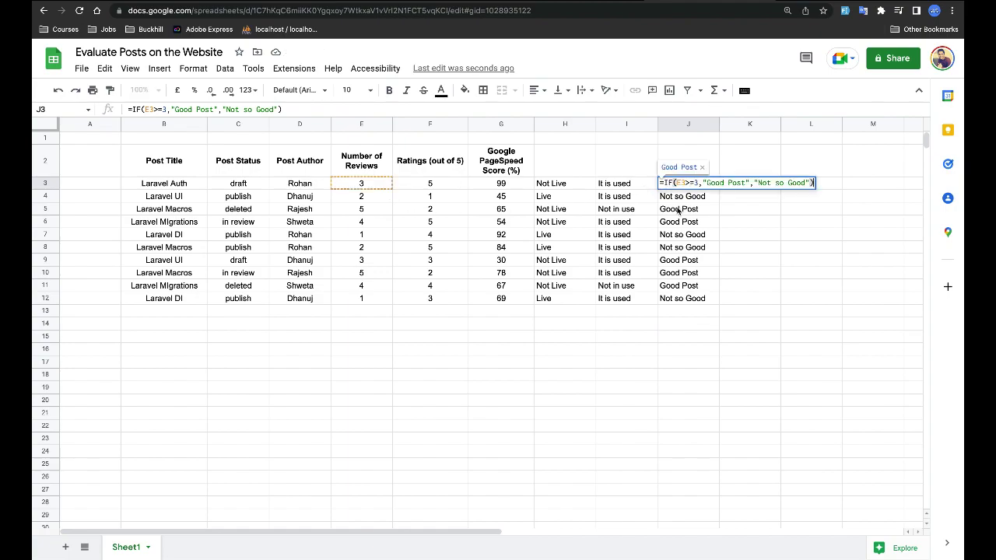
click(679, 208)
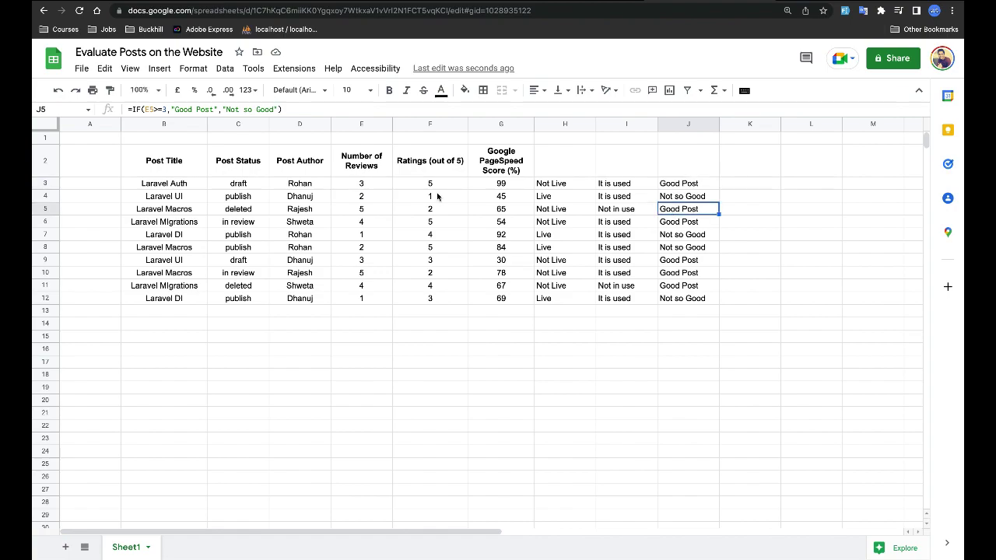
click(383, 202)
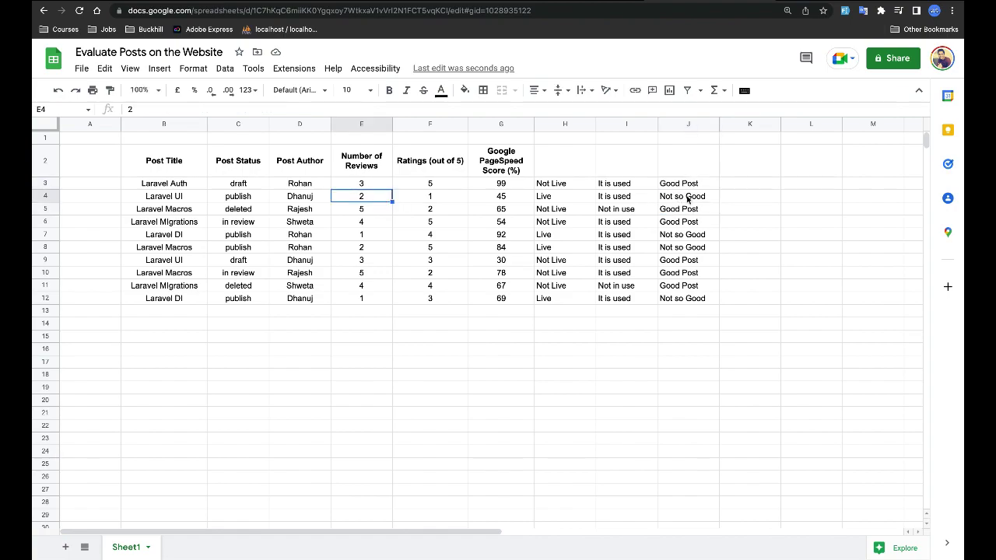
click(674, 210)
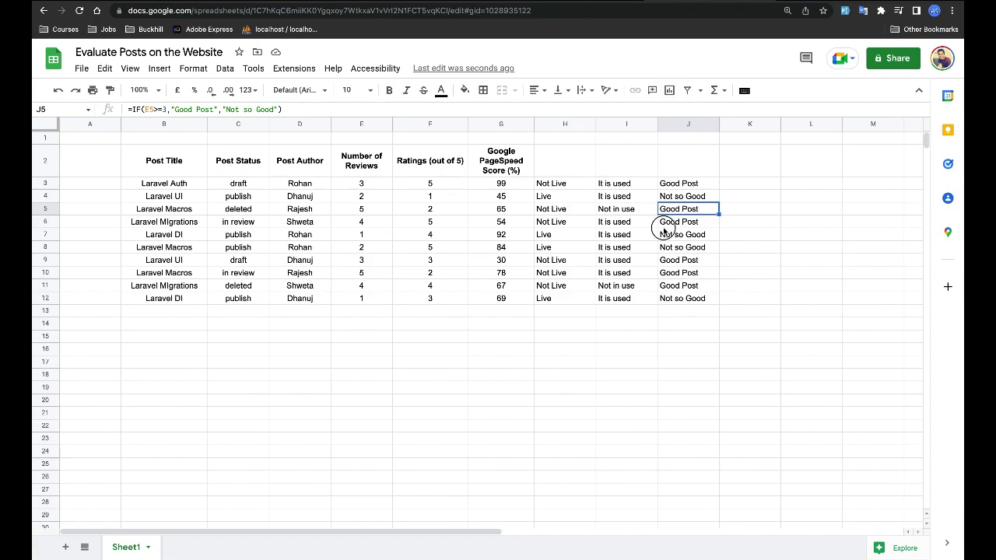
key(Down)
key(Down)
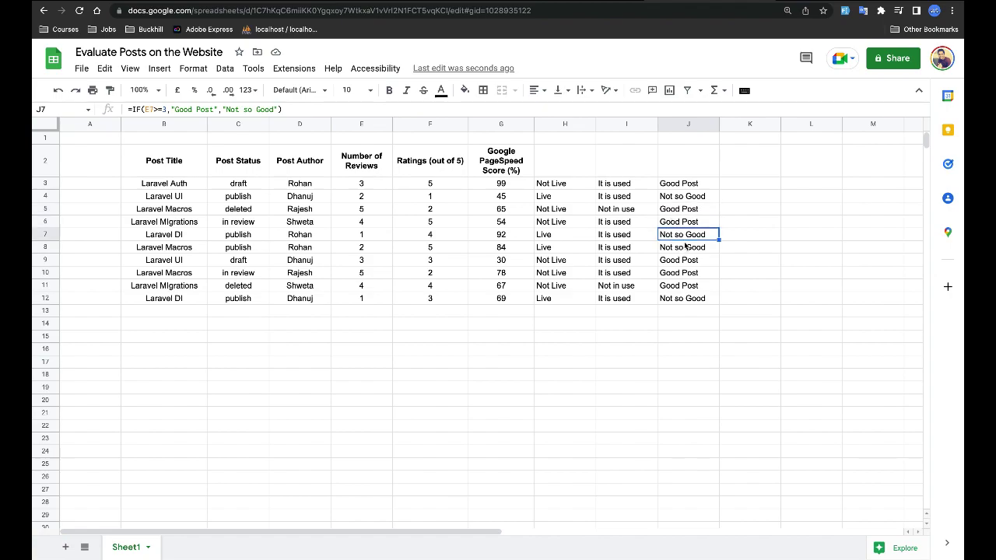
double_click(699, 185)
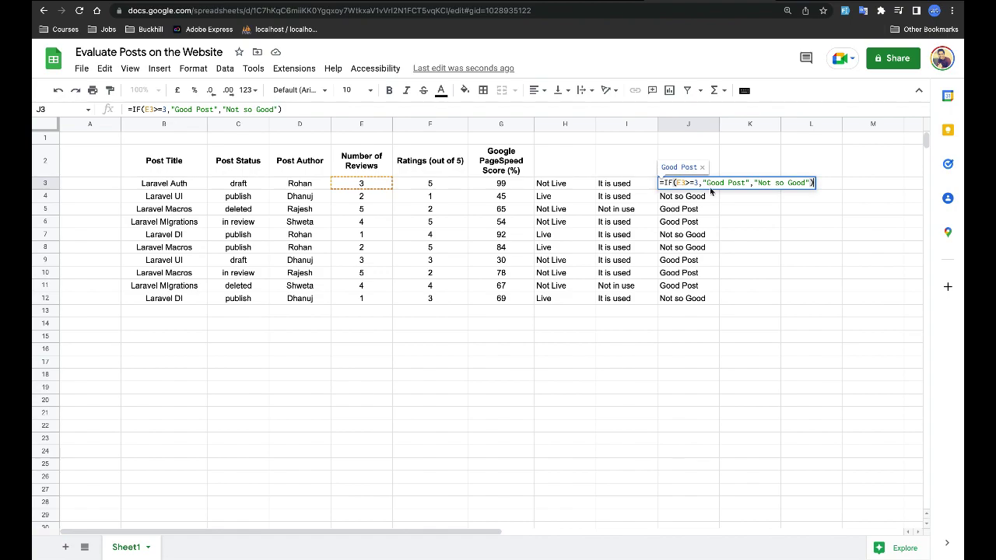
click(698, 184)
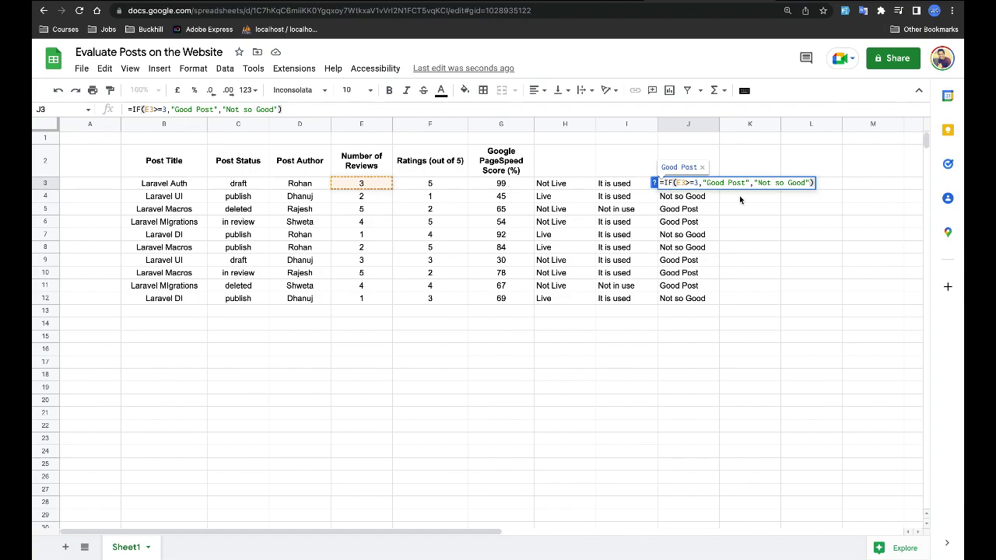
text(AND)
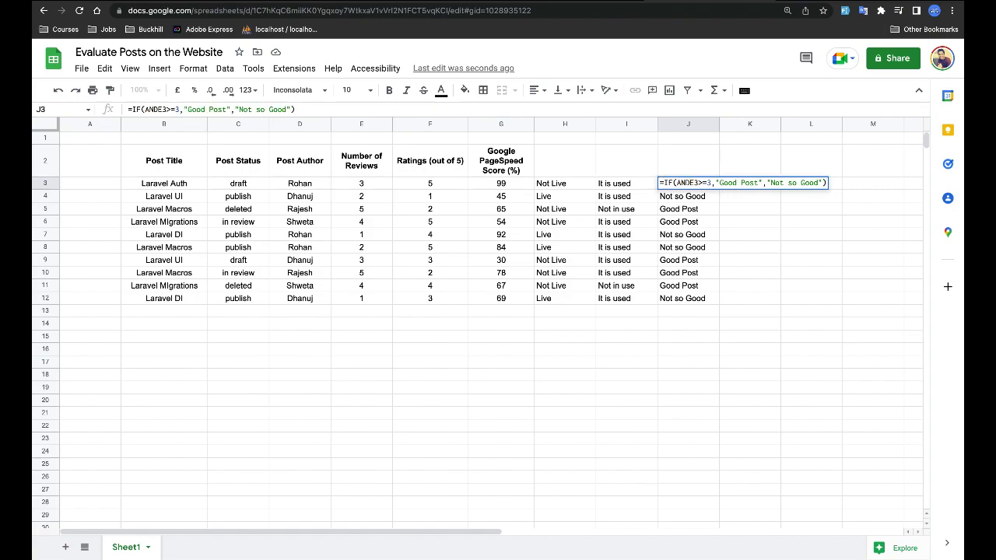
text((E3>=3)
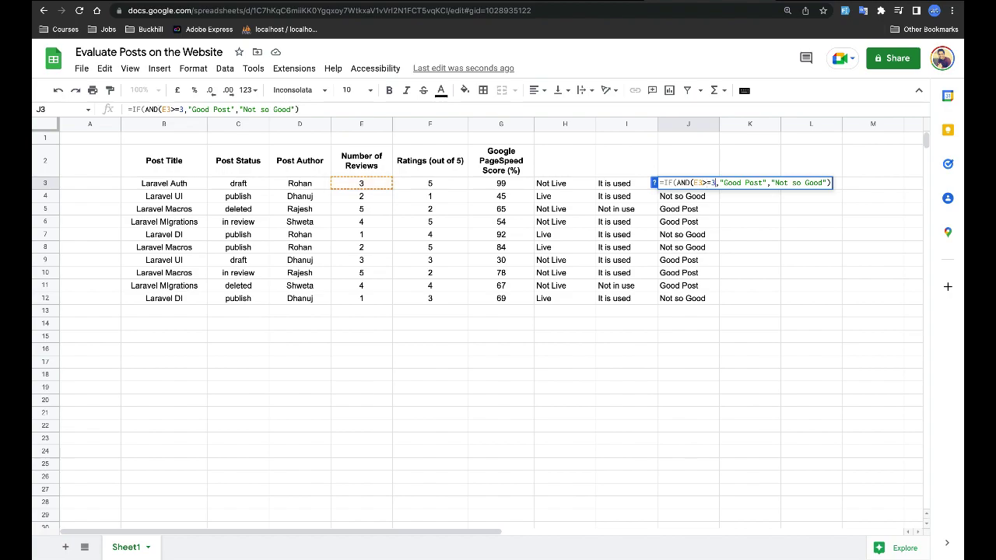
text())
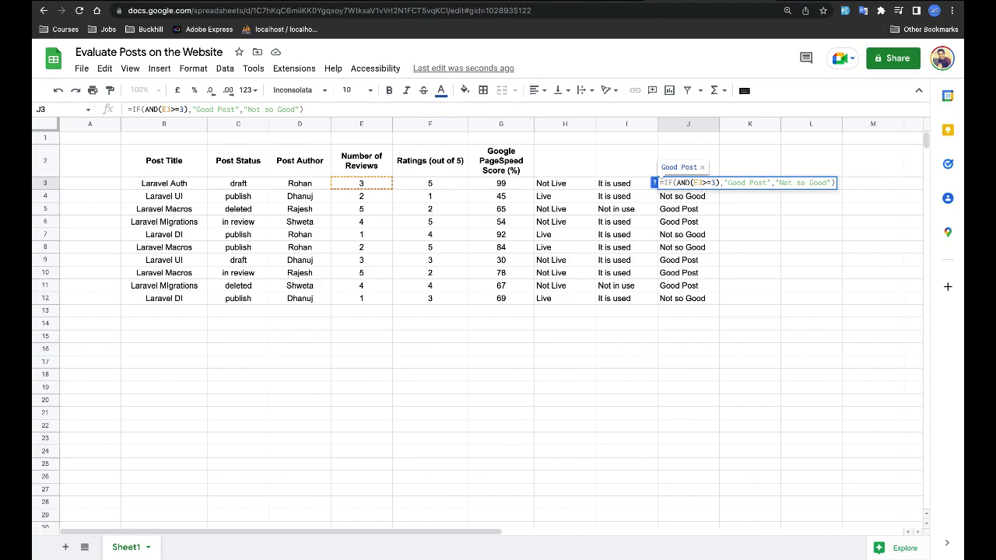
key(Escape)
Start an =AND( formula in K3 to read the function's syntax, example and description, and discard the entry.
click(761, 185)
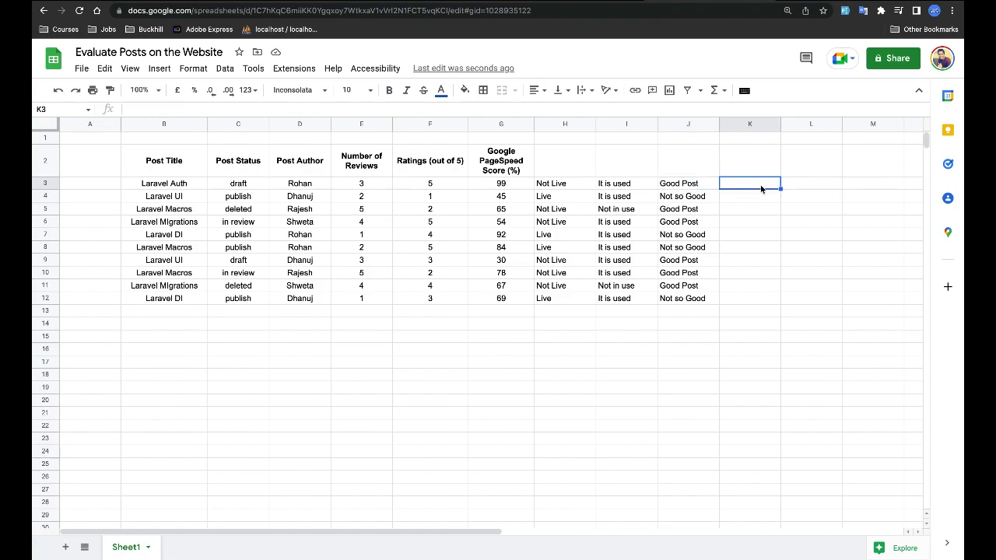
text(=AND)
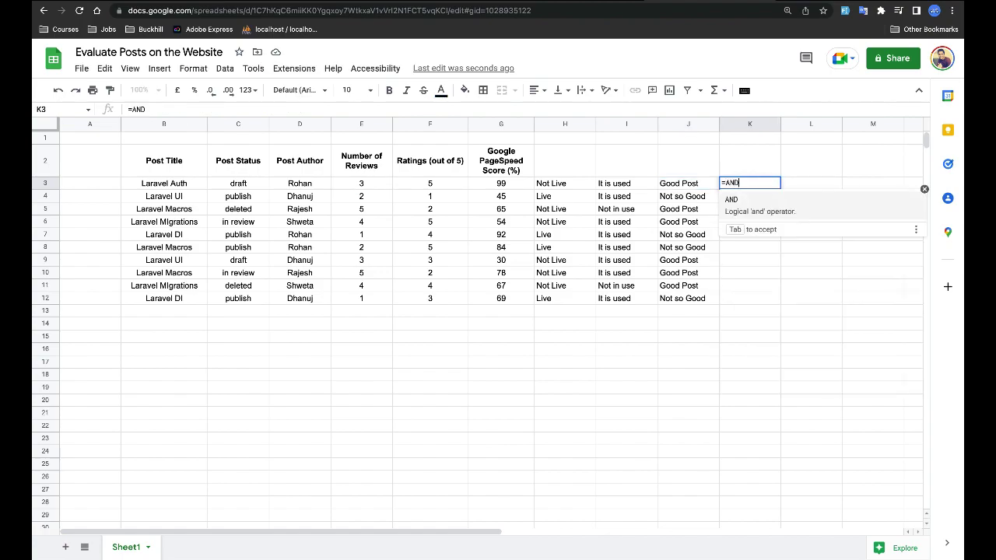
text(()
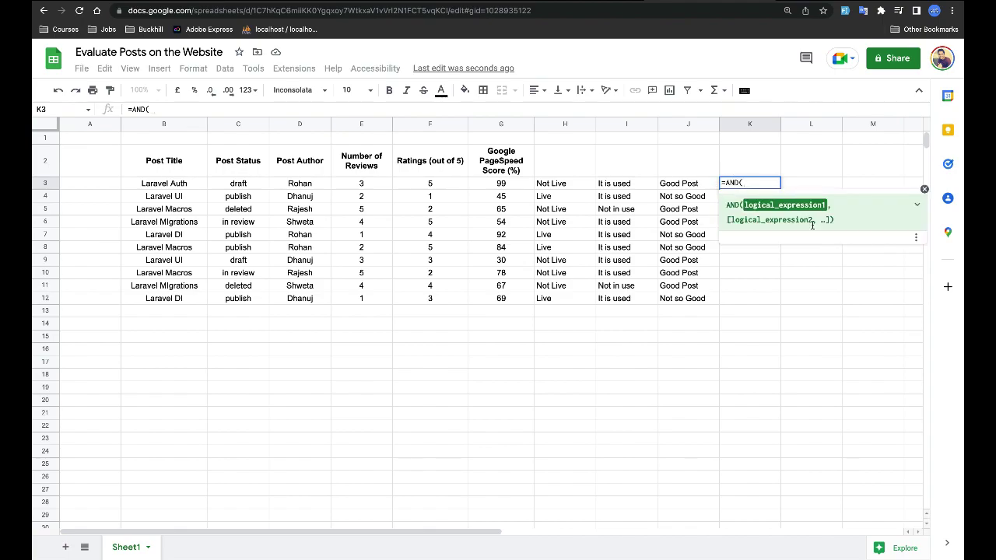
click(918, 207)
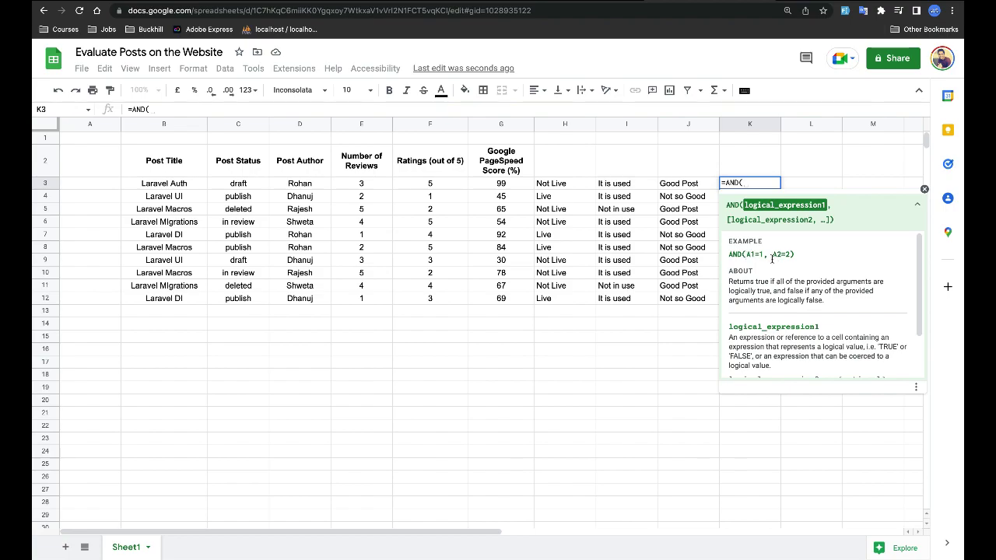
click(690, 236)
key(BackSpace)
key(BackSpace)
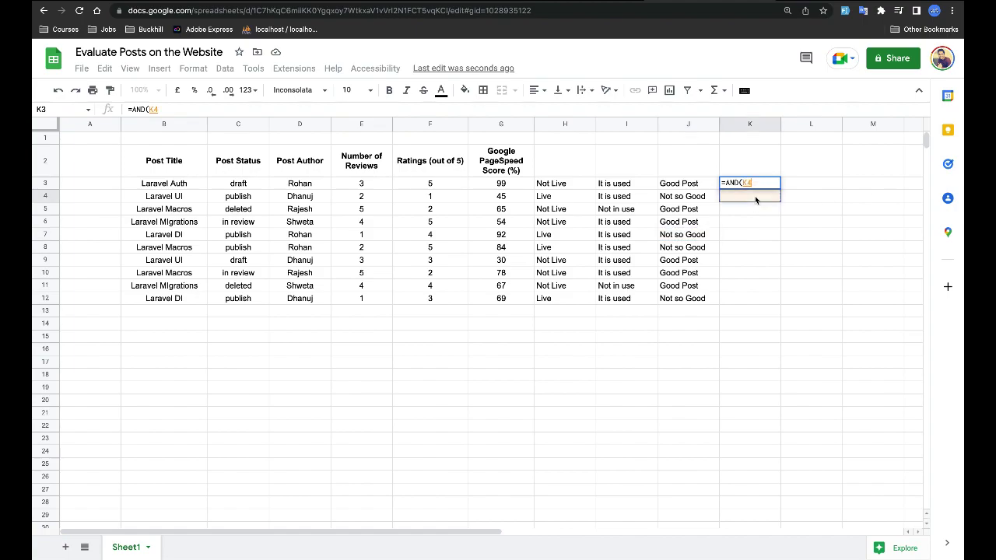
key(Escape)
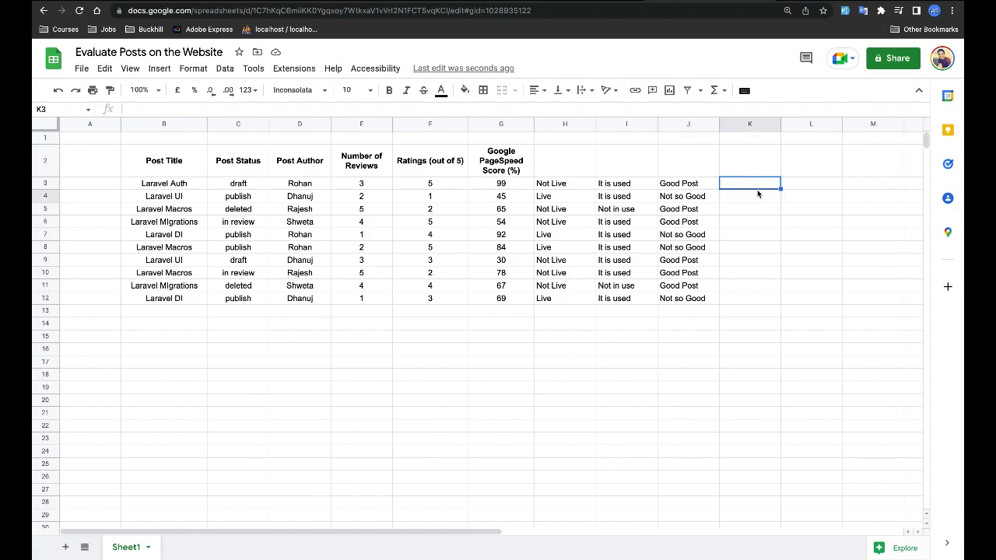
Replace the condition of the J3 IF formula with AND(E3>=3,F3>=4,G3>=50).
click(690, 185)
double_click(690, 184)
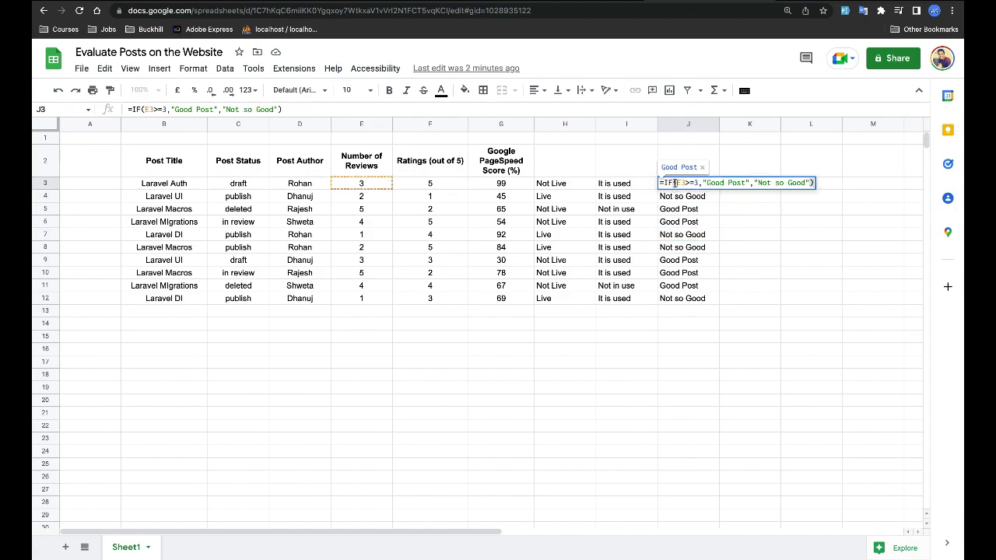
text(AND)
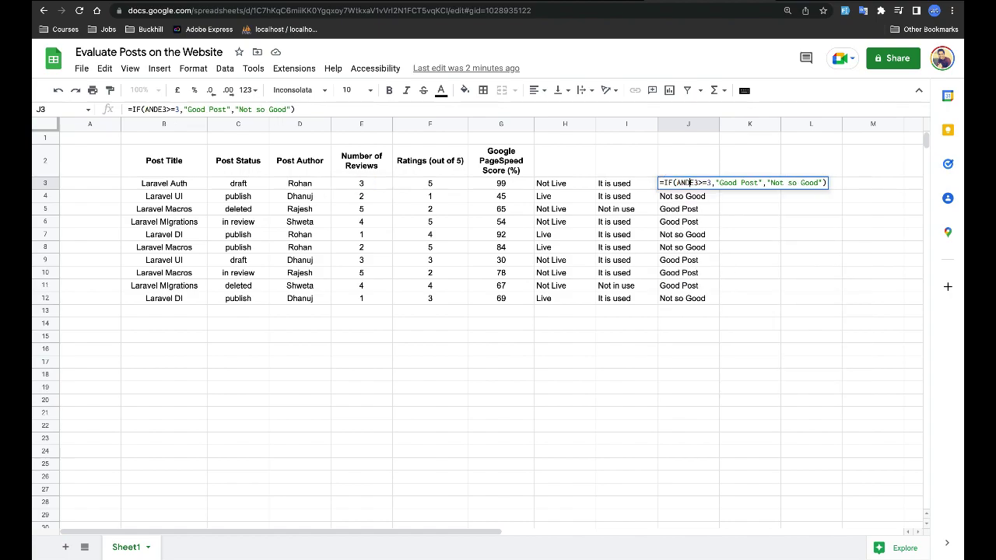
text((E3>=3)
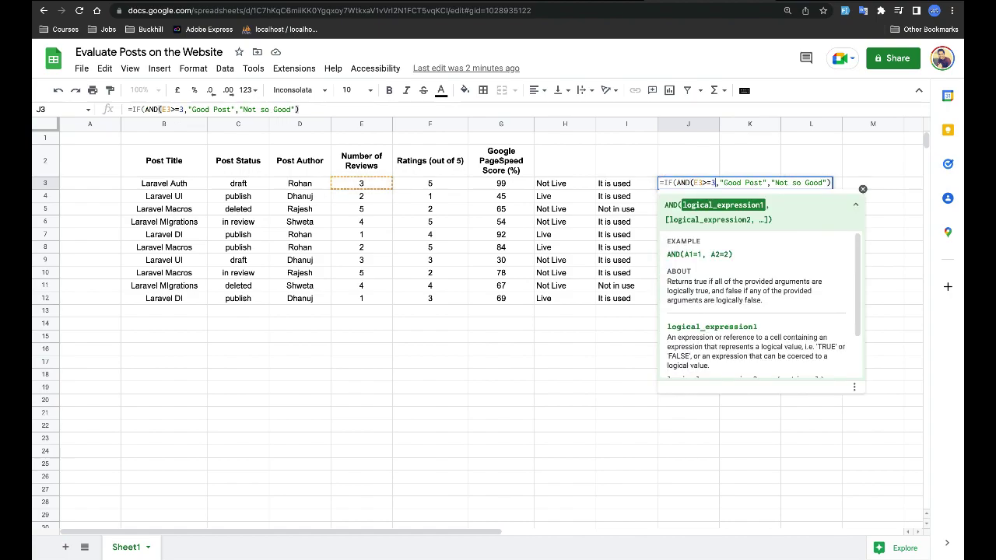
text())
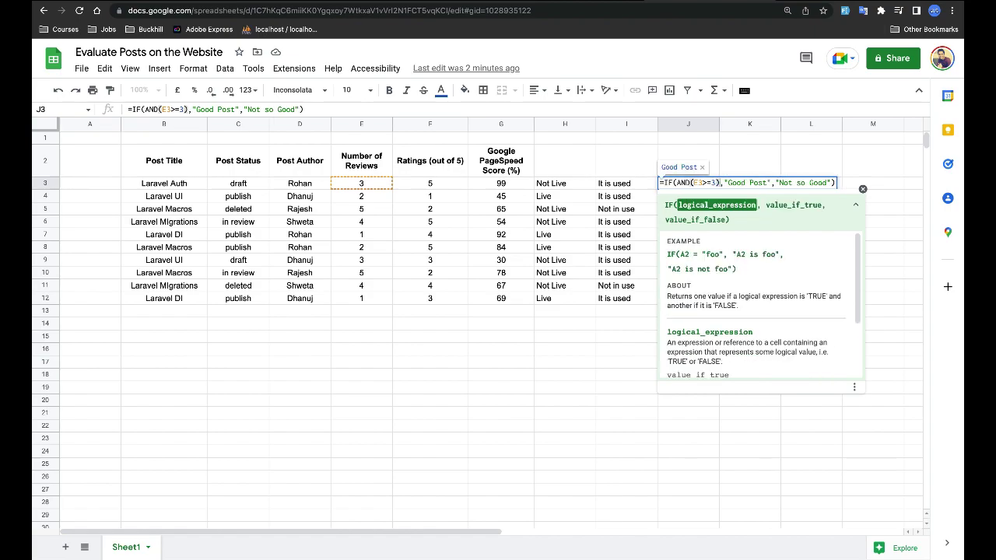
key(Left)
text(,)
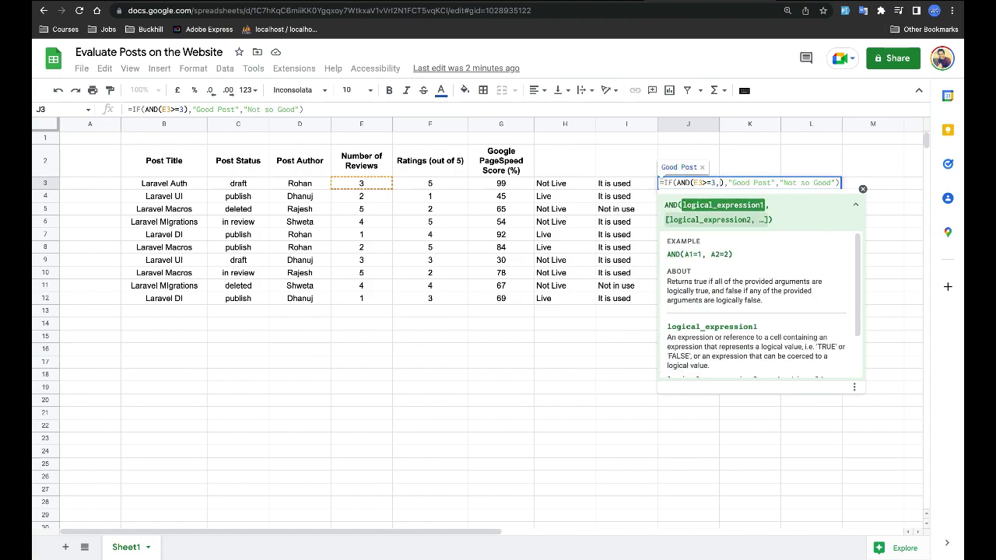
click(441, 187)
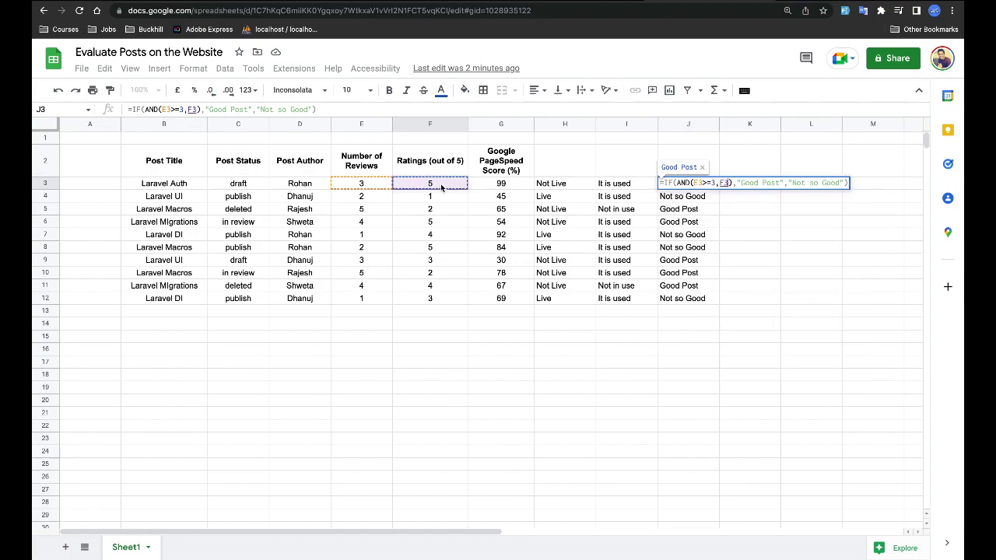
text(>=4)
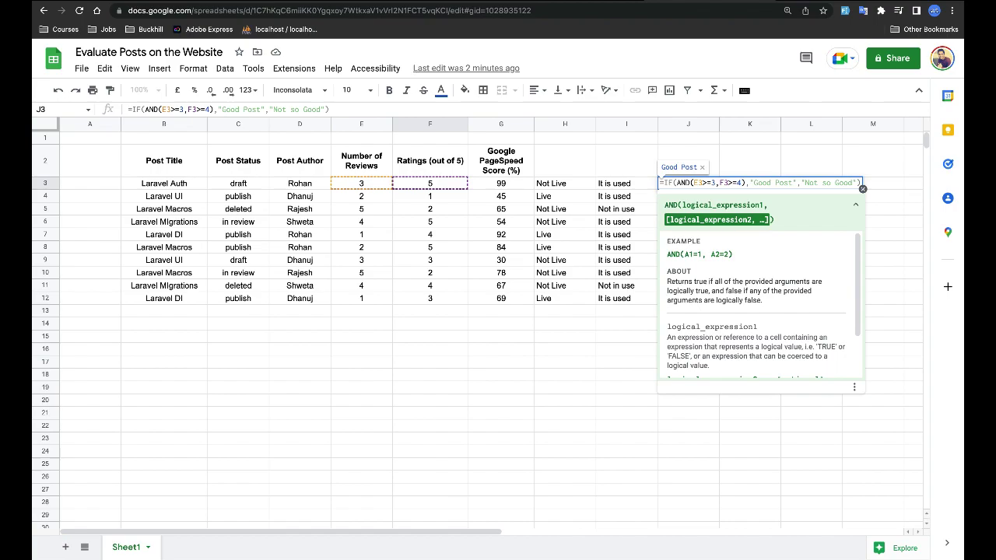
text(,)
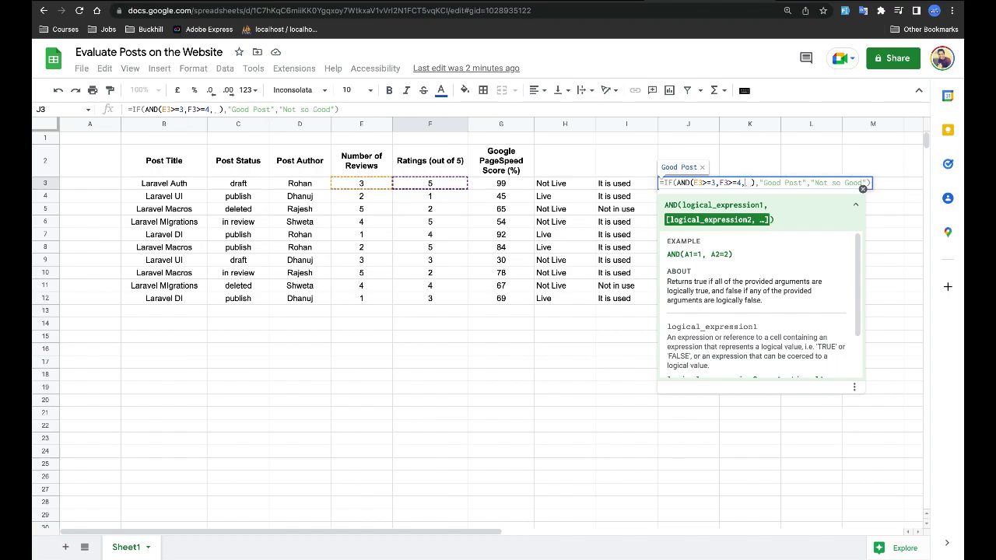
click(508, 188)
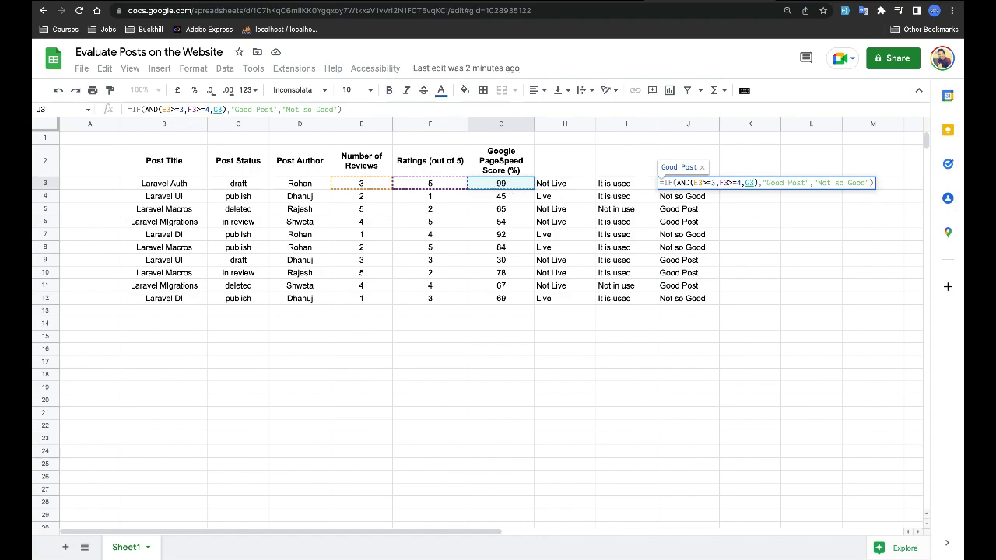
text(>=50)
Change the true result text in the J3 formula to "Best Post".
key(Right)
key(Right)
key(Right)
key(Right)
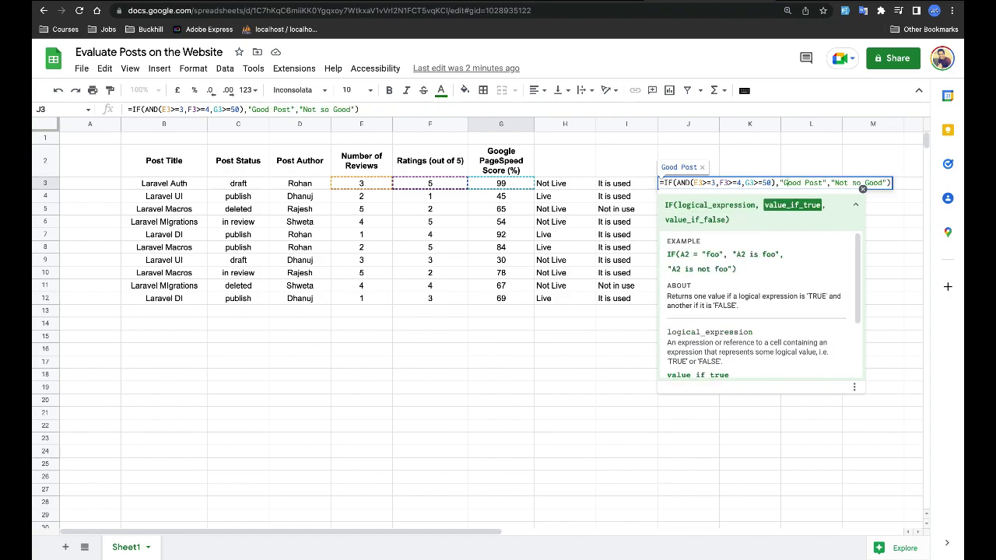
key(shift+Right)
key(shift+Right)
key(shift+Right)
key(shift+Right)
text(Best)
Change the false result text in the J3 formula to "Need Improvement" and commit the formula.
key(Right)
key(Right)
key(Right)
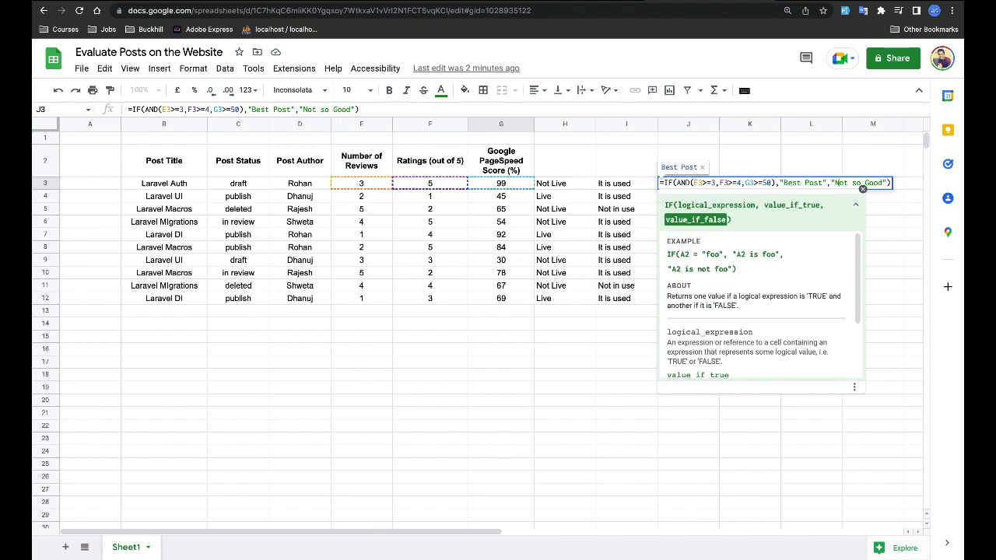
key(shift+Right)
key(shift+Right)
key(shift+Right)
key(shift+Right)
key(shift+Right)
key(shift+Right)
key(shift+Right)
key(shift+Right)
key(shift+Right)
key(shift+Right)
key(shift+Right)
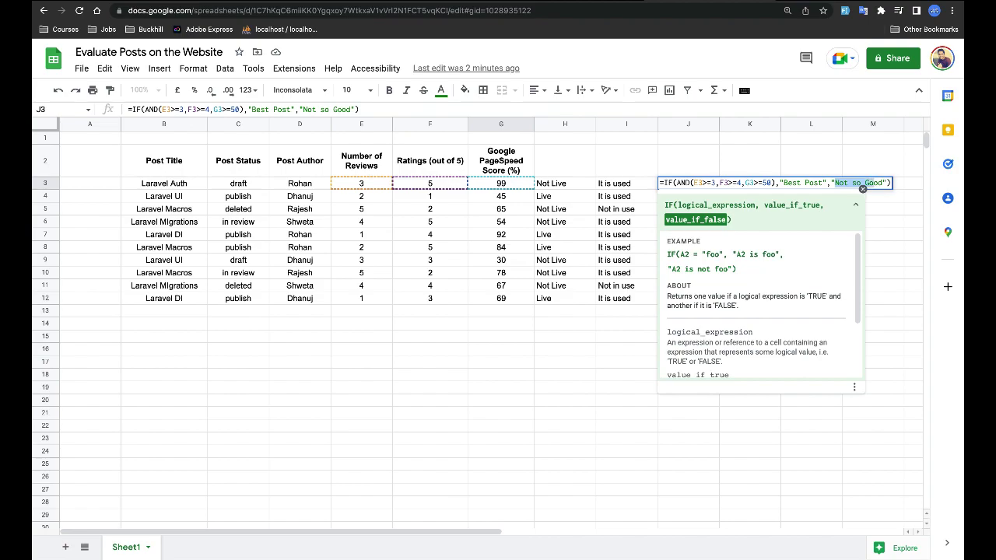
text(Need Im)
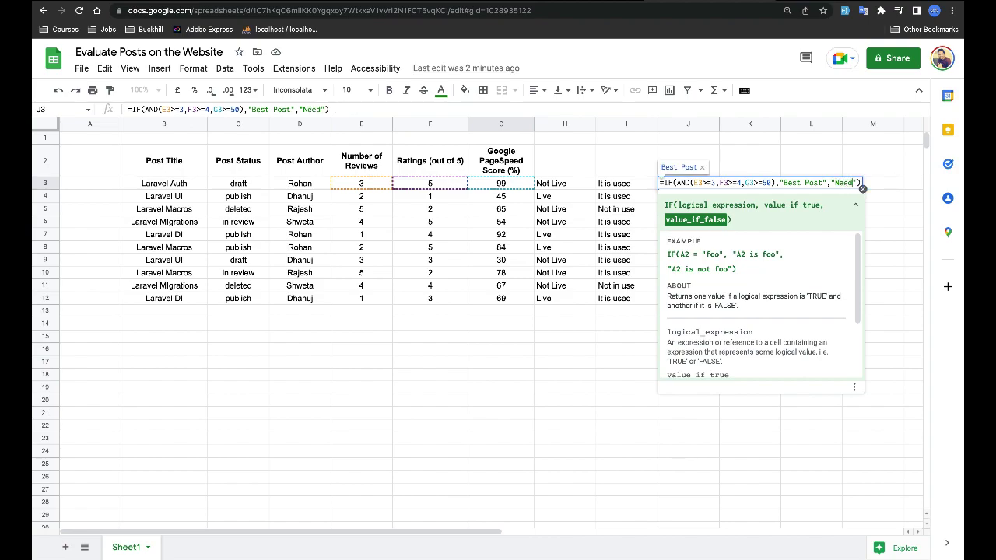
text(provement)
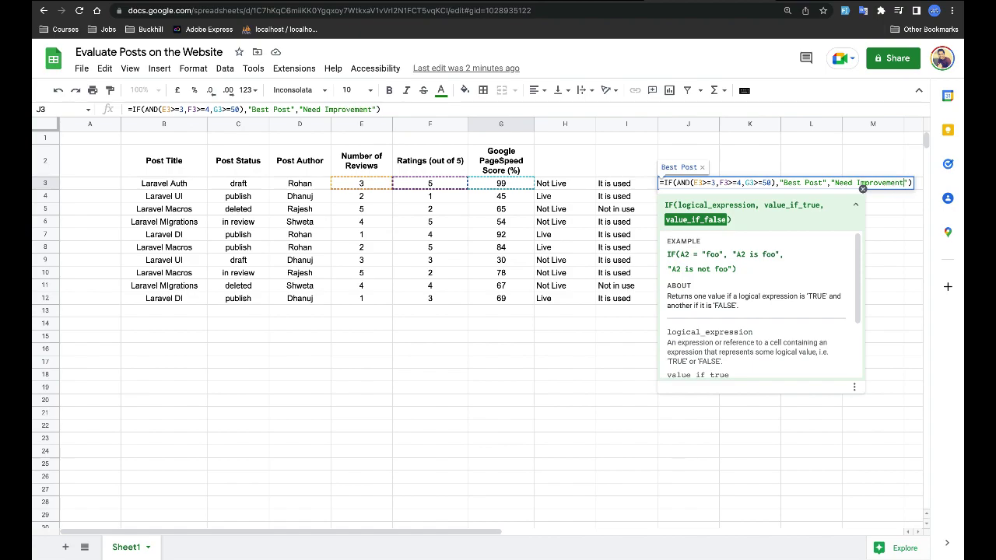
key(Return)
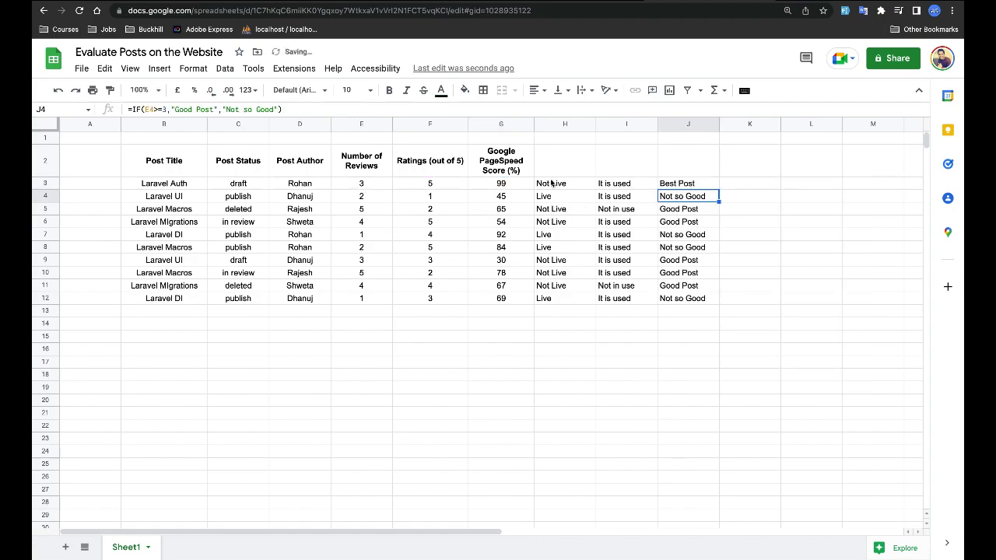
Fill the IF and AND formula from J3 down through J12 and widen column J to fit its labels.
click(694, 185)
drag(718, 188, 710, 301)
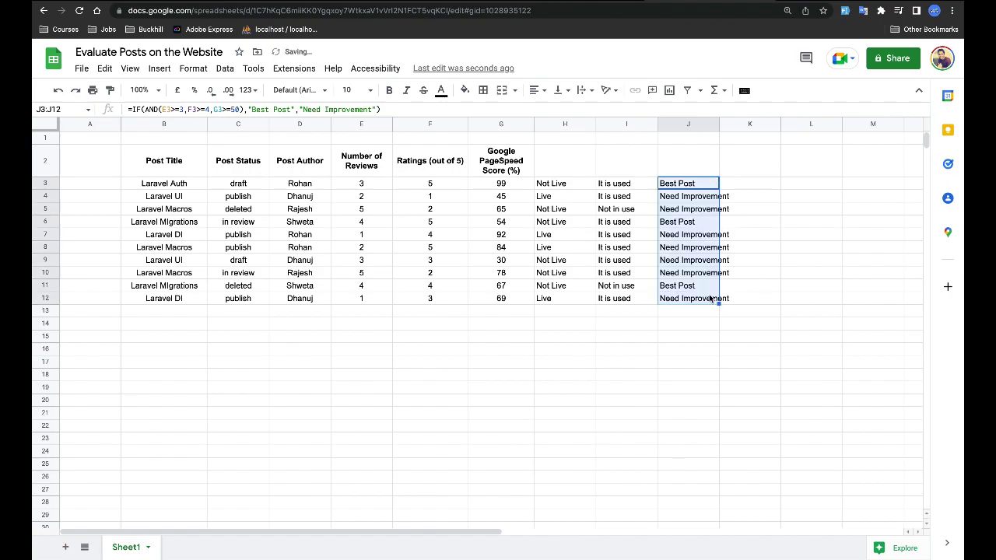
click(703, 325)
drag(720, 124, 737, 124)
click(687, 184)
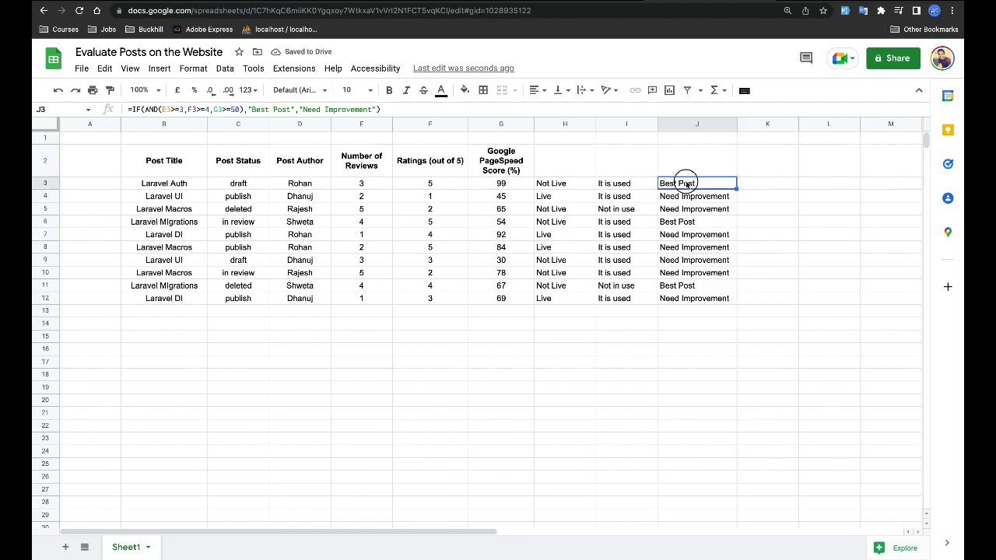
Examine the IF and AND formulas in J3, J4 and J5 against each post's reviews, rating and PageSpeed score.
double_click(687, 183)
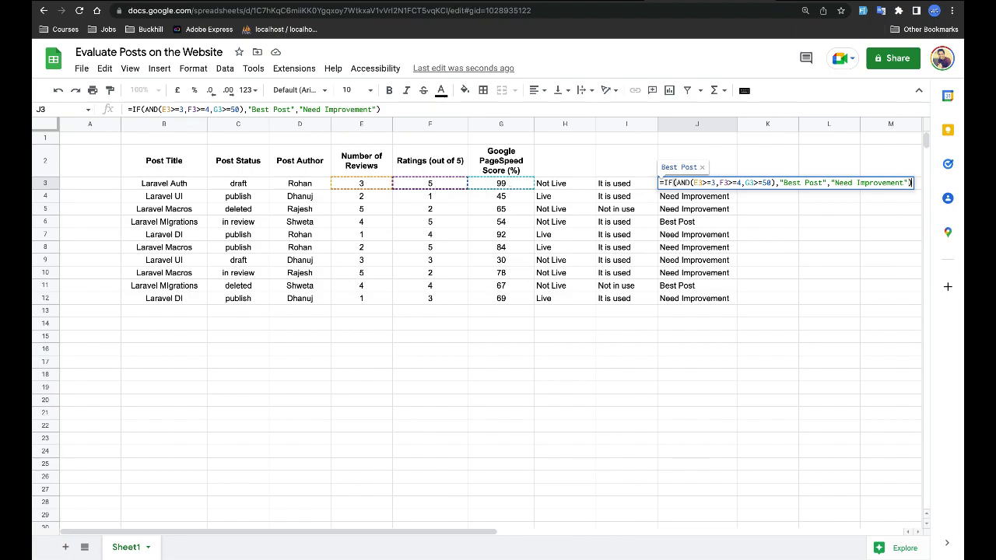
key(Escape)
click(700, 199)
double_click(701, 199)
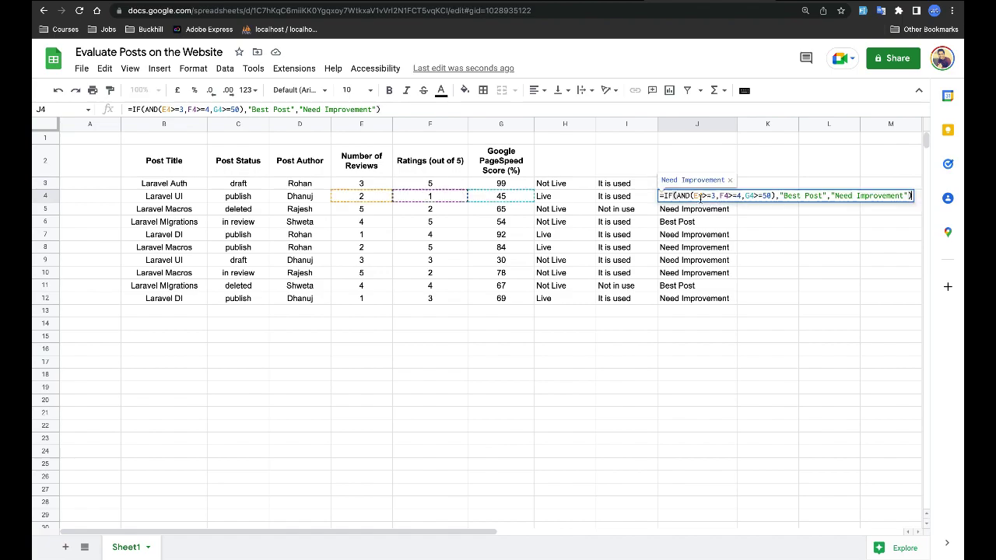
drag(694, 196, 774, 196)
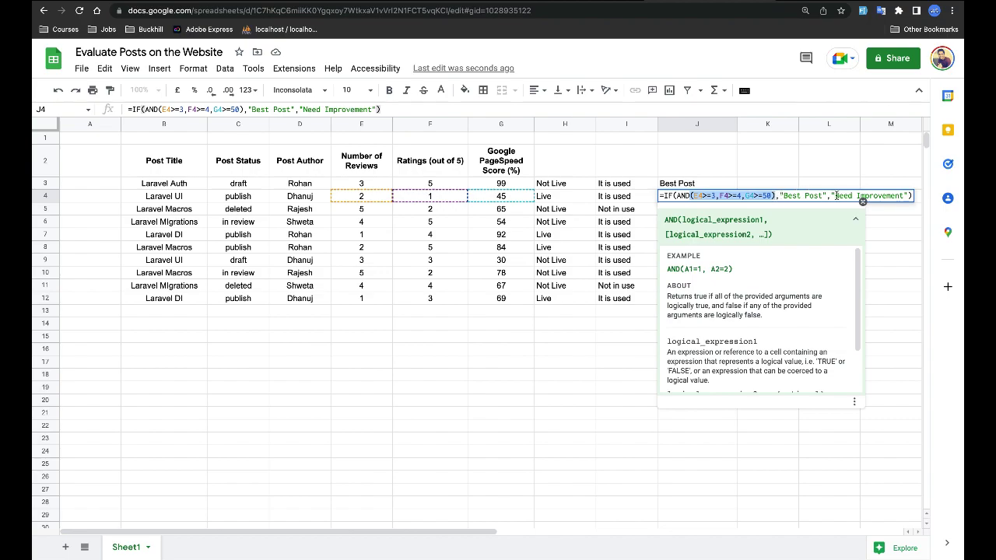
click(844, 165)
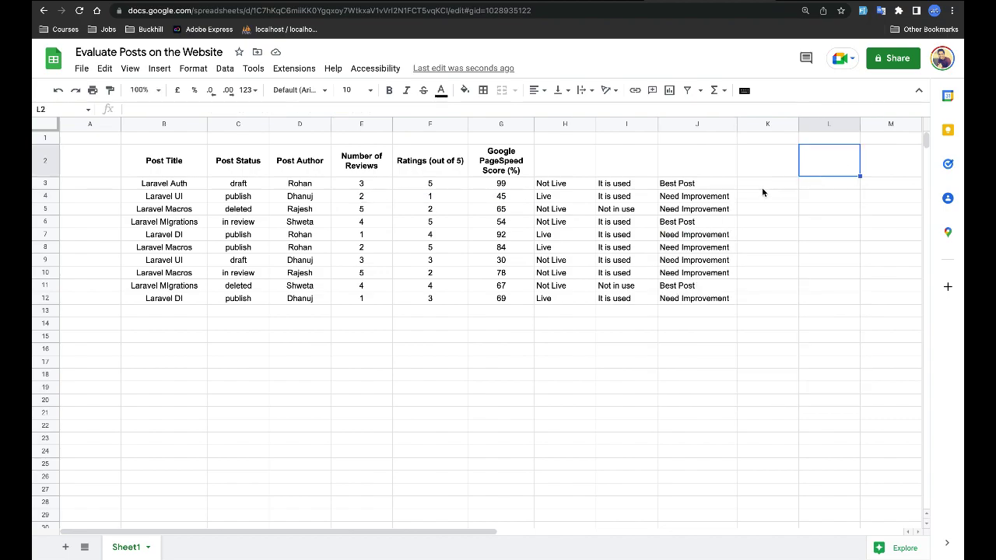
click(715, 198)
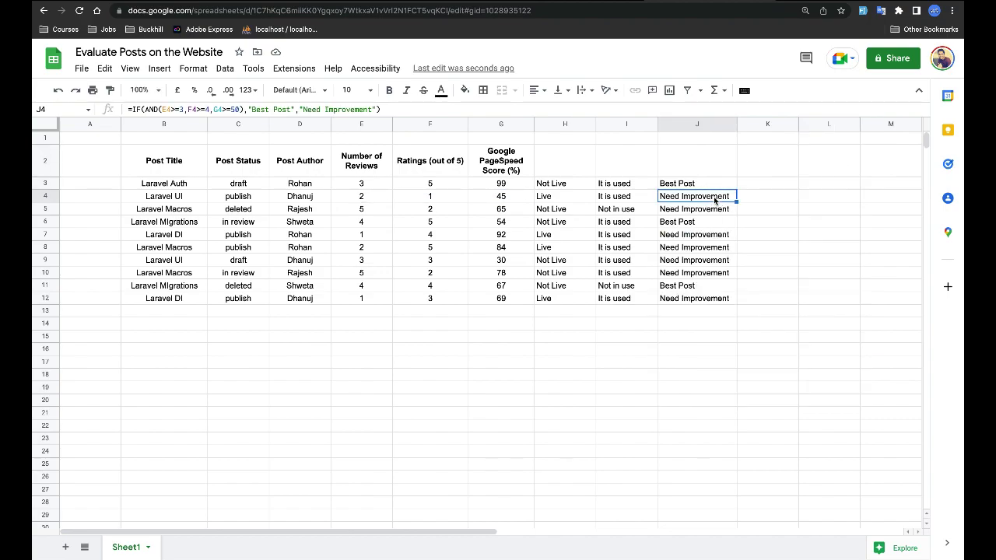
double_click(674, 198)
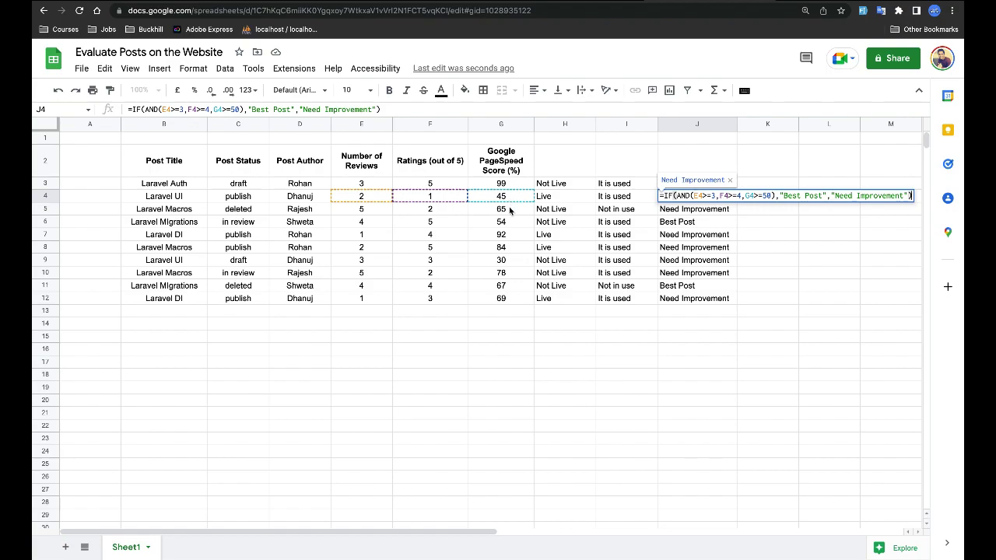
key(Return)
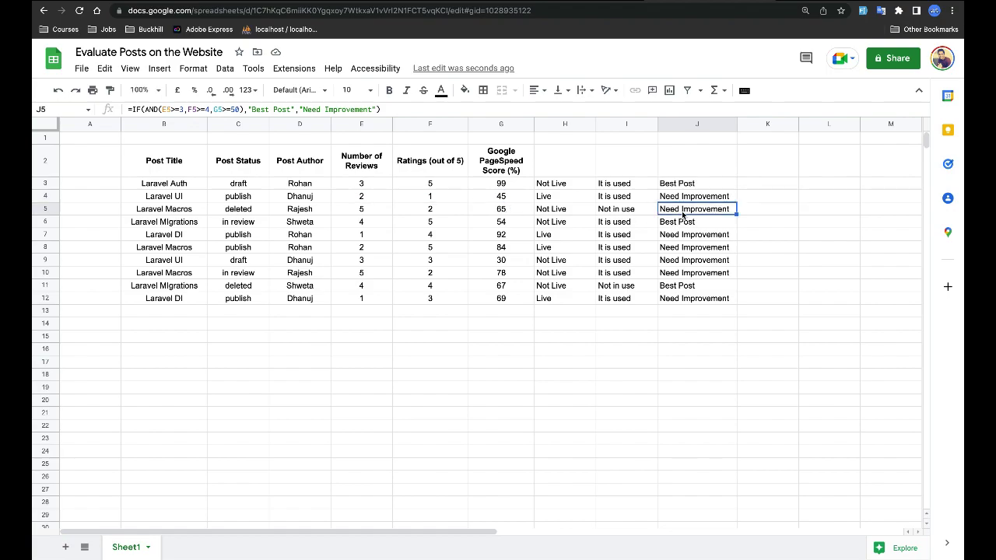
click(501, 210)
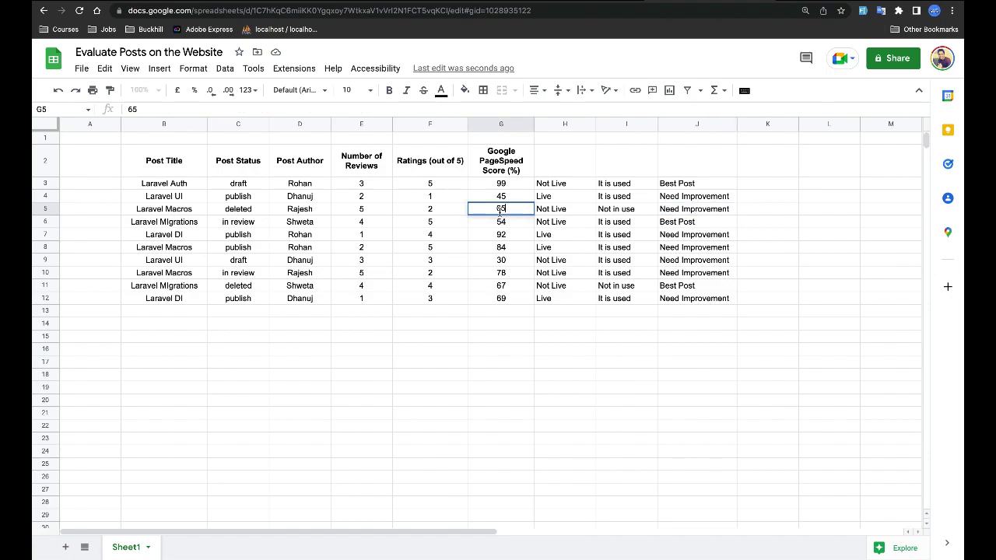
double_click(671, 209)
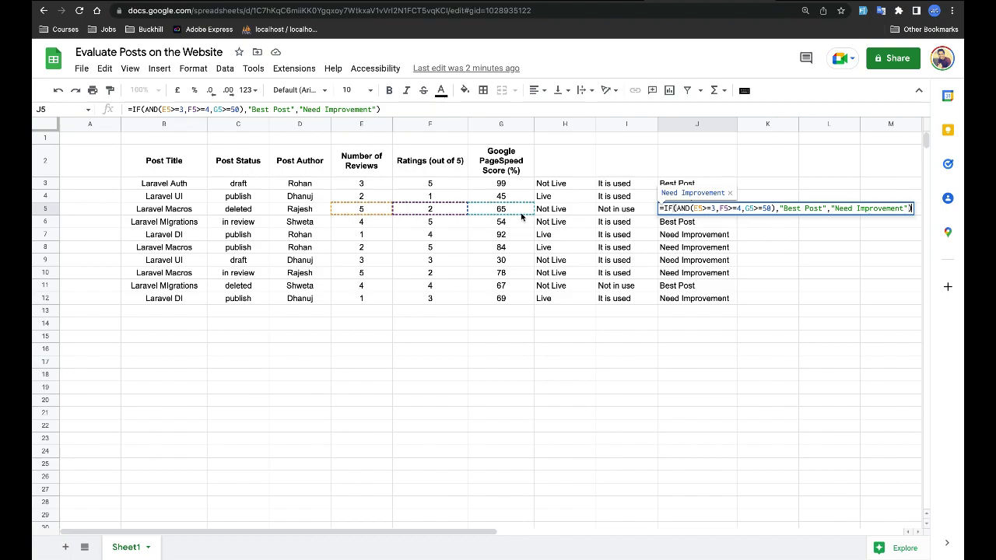
key(Escape)
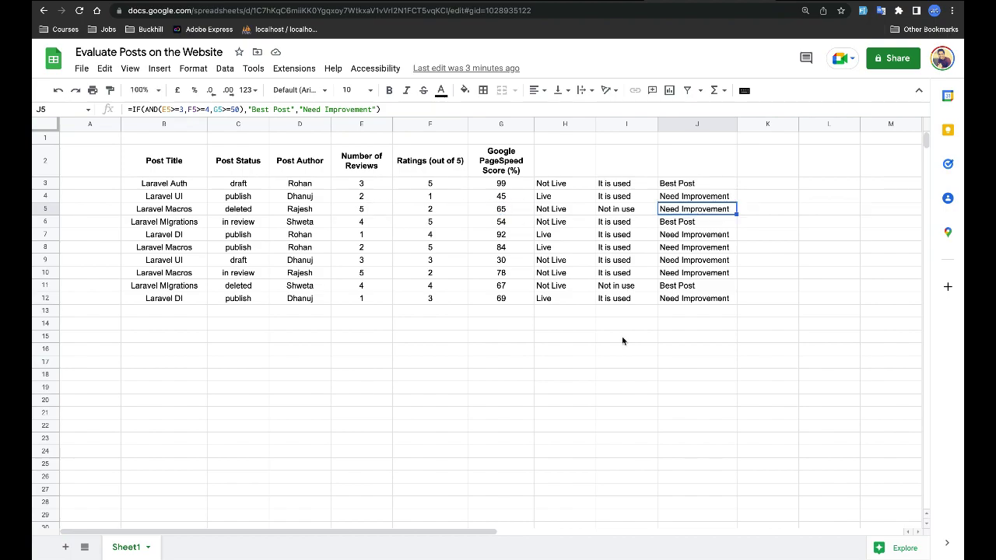
Review the IFS function's syntax help and example from a trial formula in K3, closing the help and discarding the entry.
double_click(757, 184)
text(=ifs)
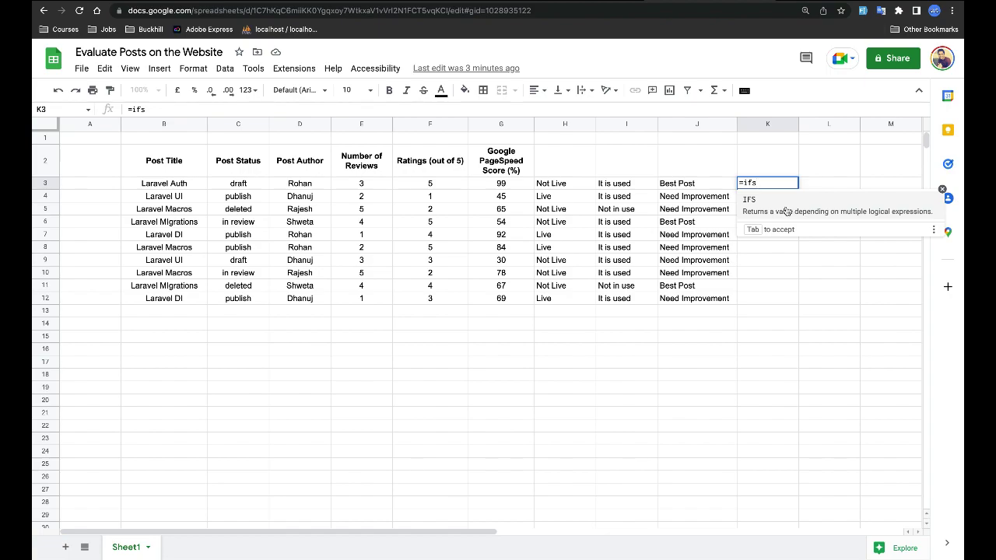
click(786, 211)
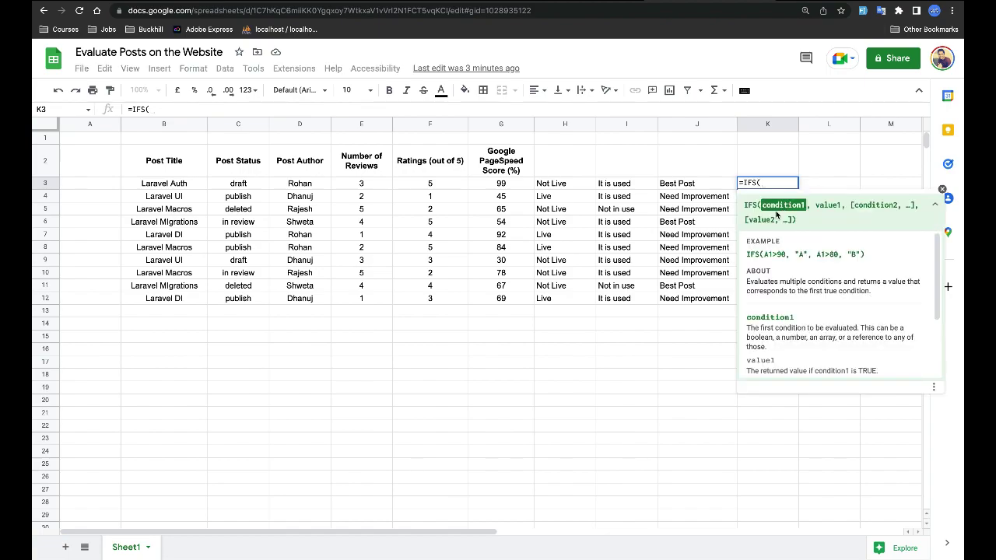
scroll(829, 288, down, 1)
scroll(802, 280, up, 1)
drag(765, 254, 786, 255)
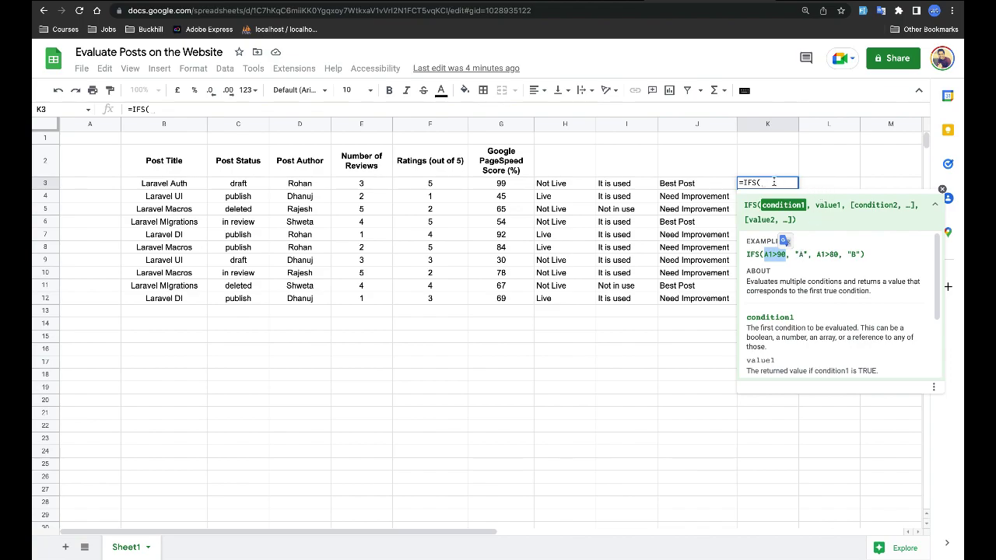
click(935, 206)
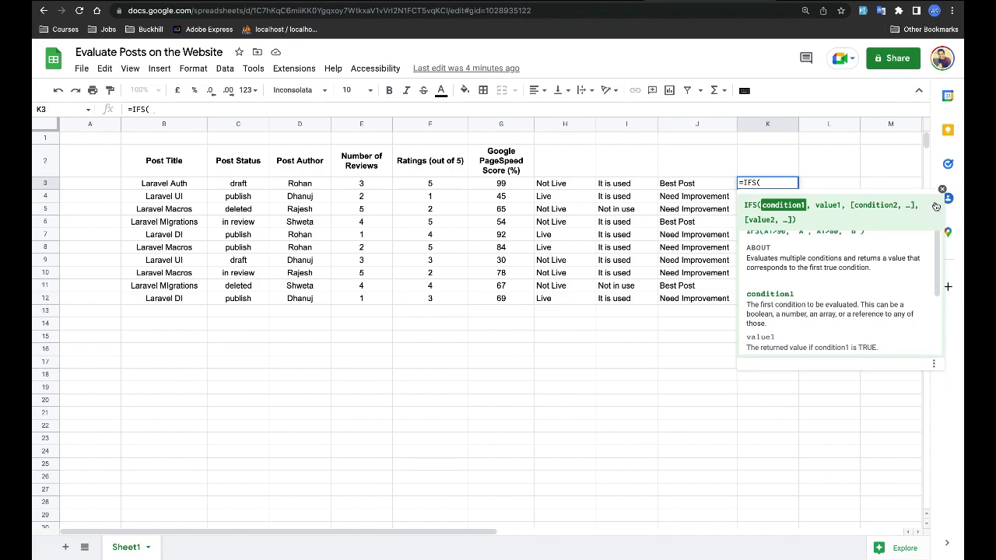
click(941, 189)
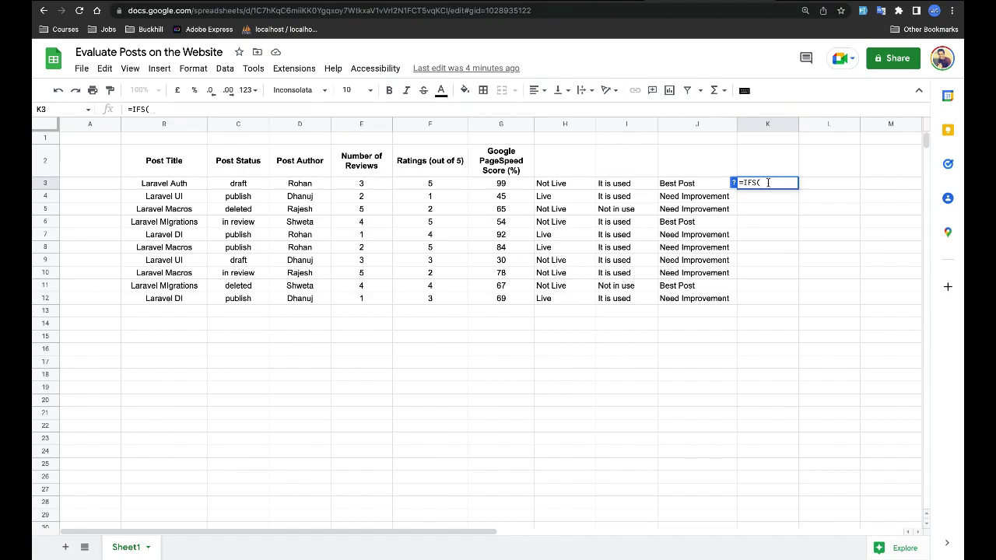
key(Escape)
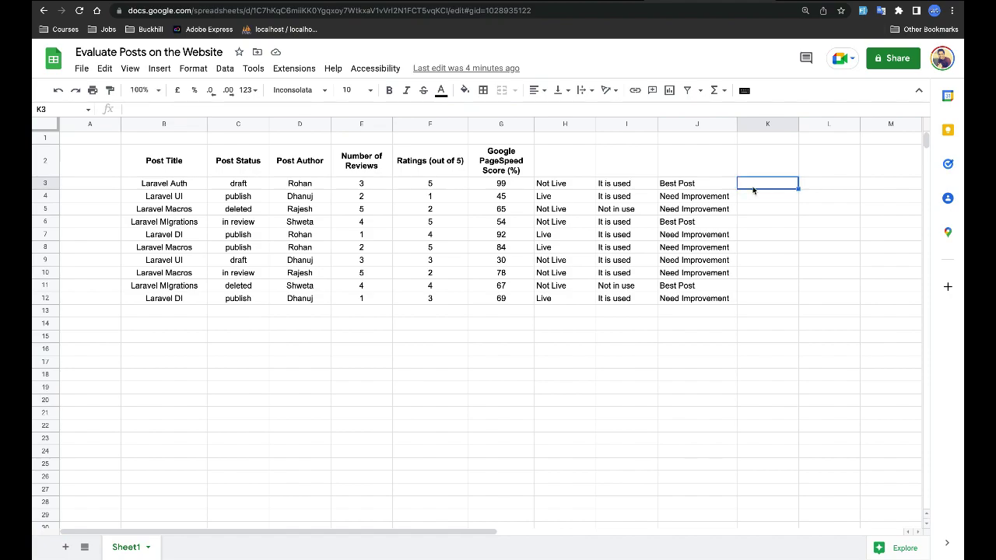
Copy the condition AND(E3>=3,F3>=4,G3>=50) from the J3 formula, leaving the formula unchanged.
click(689, 184)
double_click(690, 183)
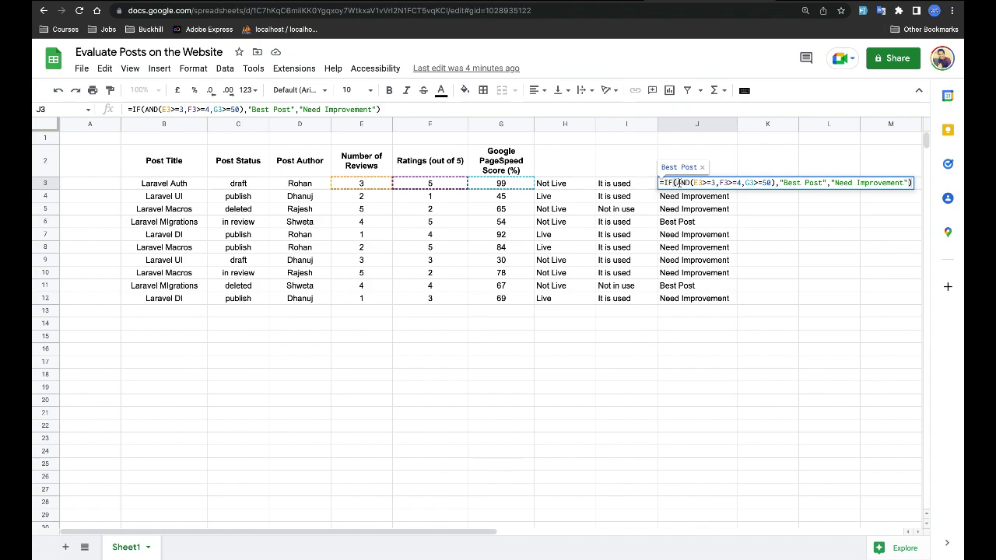
click(691, 183)
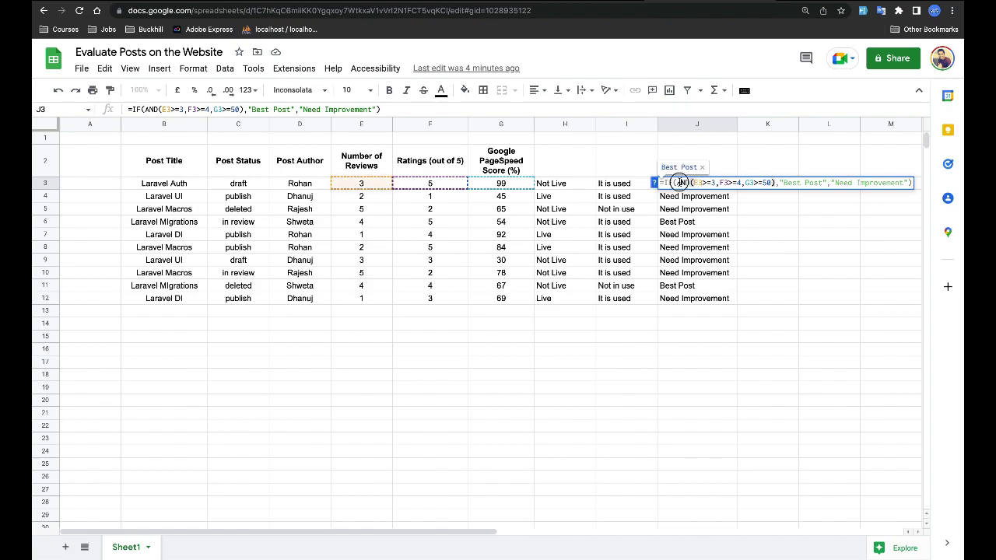
click(721, 183)
drag(777, 182, 679, 183)
key(ctrl+c)
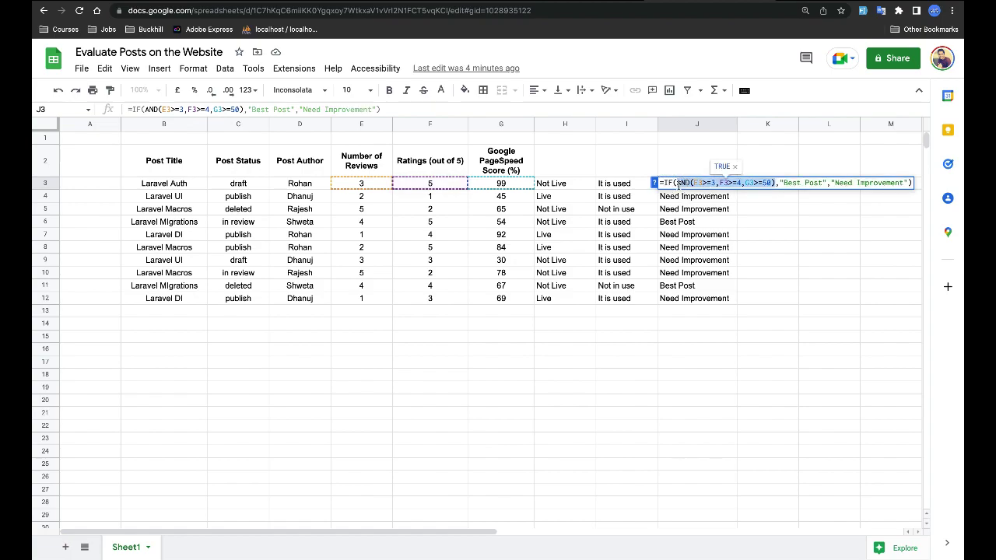
key(Escape)
Start an IFS formula in K3 with the copied AND(E3>=3,F3>=4,G3>=50) as first condition and "Best Post" as its value.
double_click(752, 184)
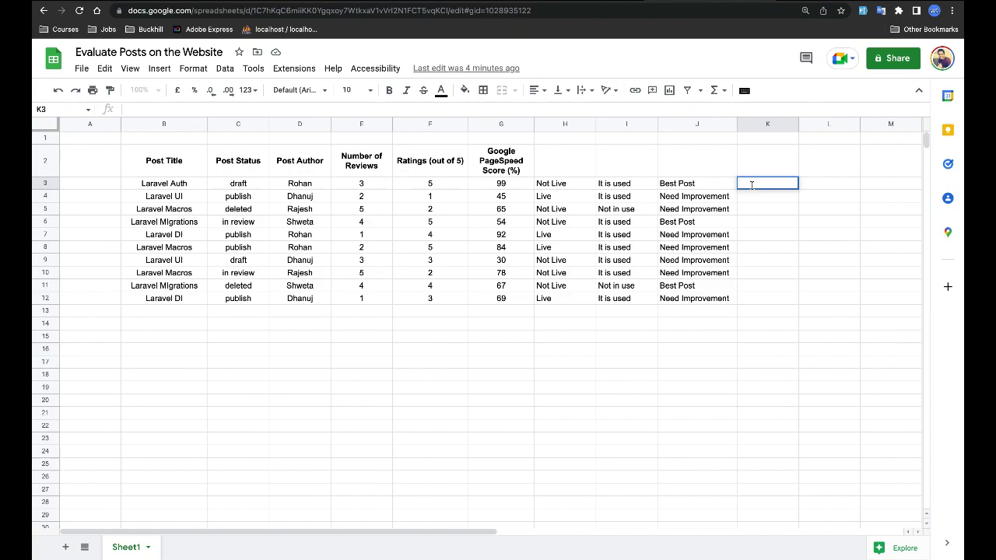
text(=IFS()
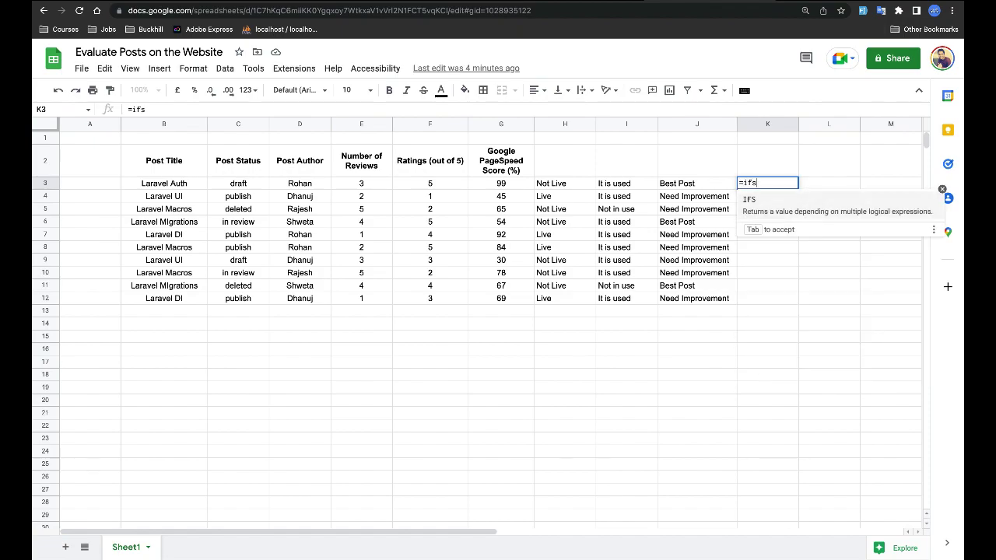
key(ctrl+v)
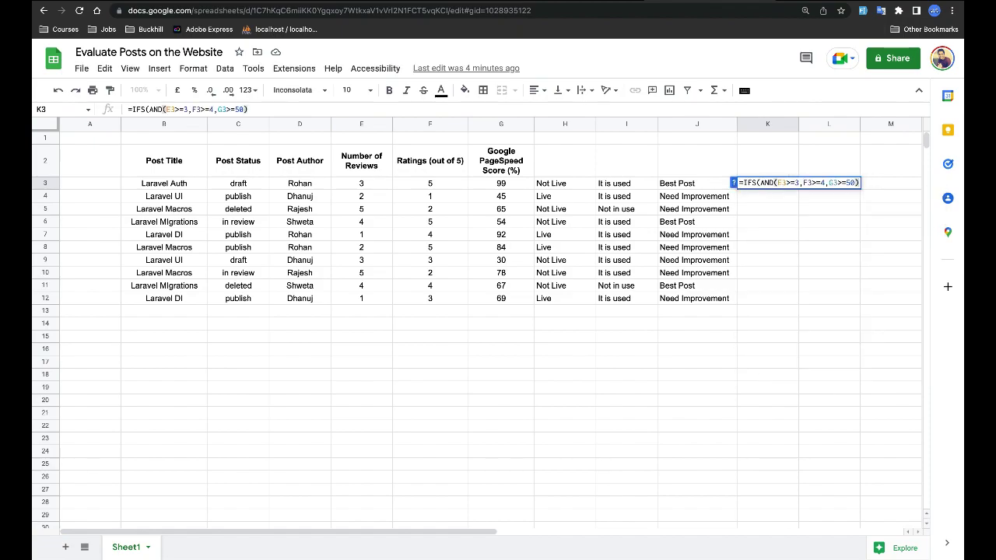
text(,)
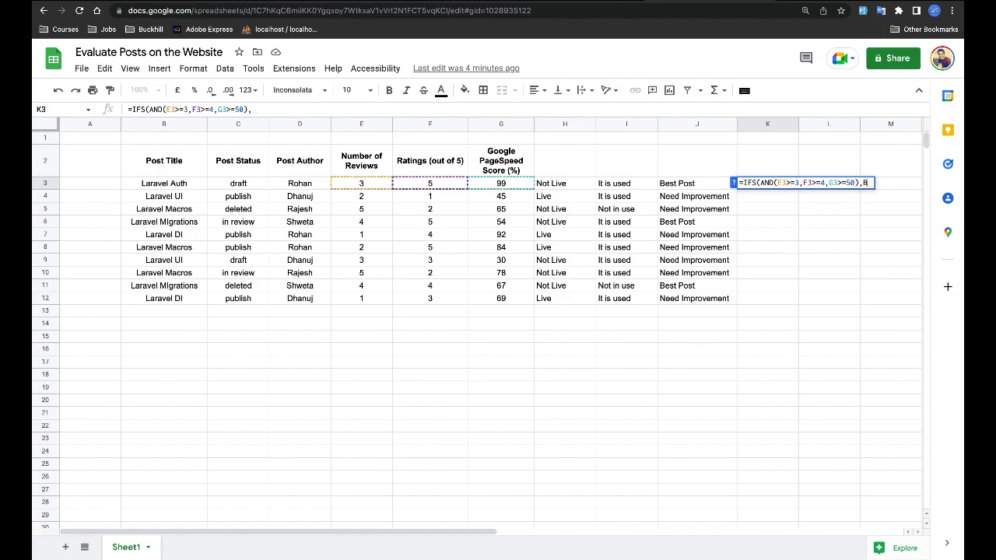
text(""Best Post)
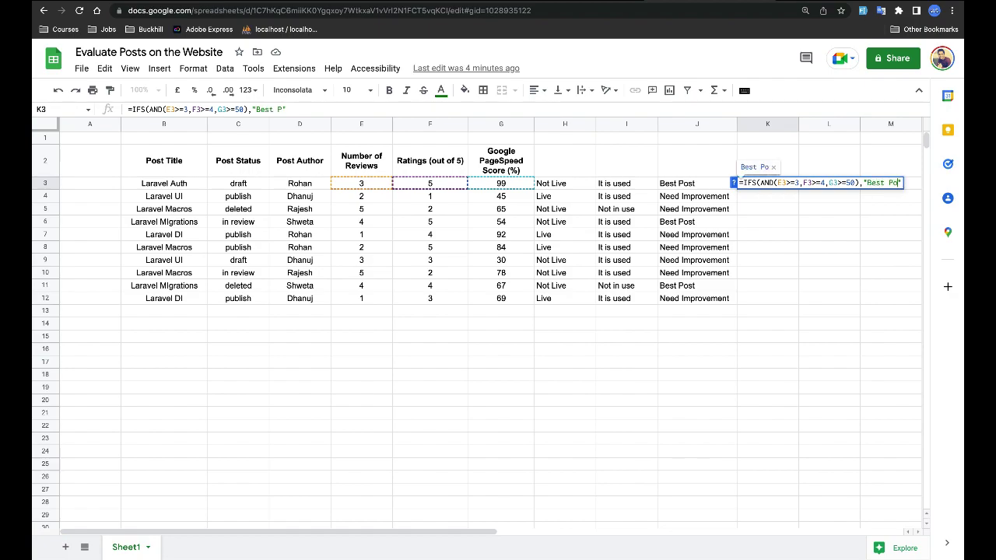
Paste the AND condition again as the second IFS condition in K3 and change its reviews test to E3<3.
text(,)
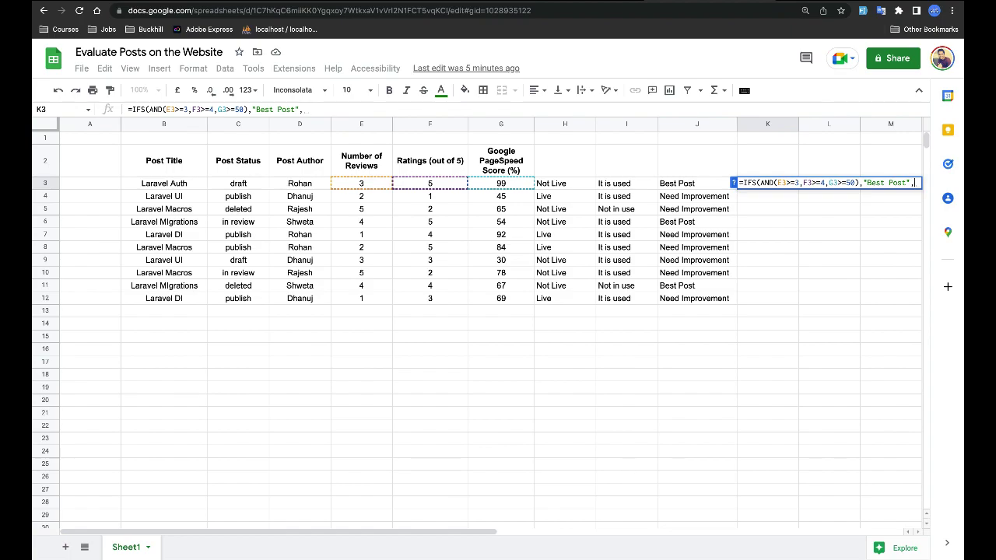
key(super+v)
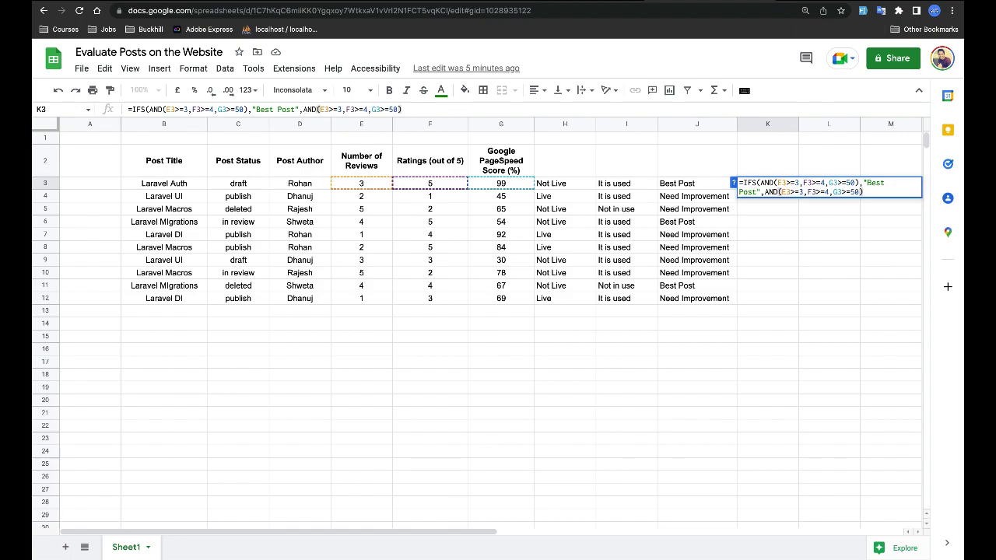
key(Left)
key(Left)
key(Left)
key(Left)
key(Left)
key(Left)
key(Left)
key(Left)
key(Left)
key(Left)
key(Left)
key(Left)
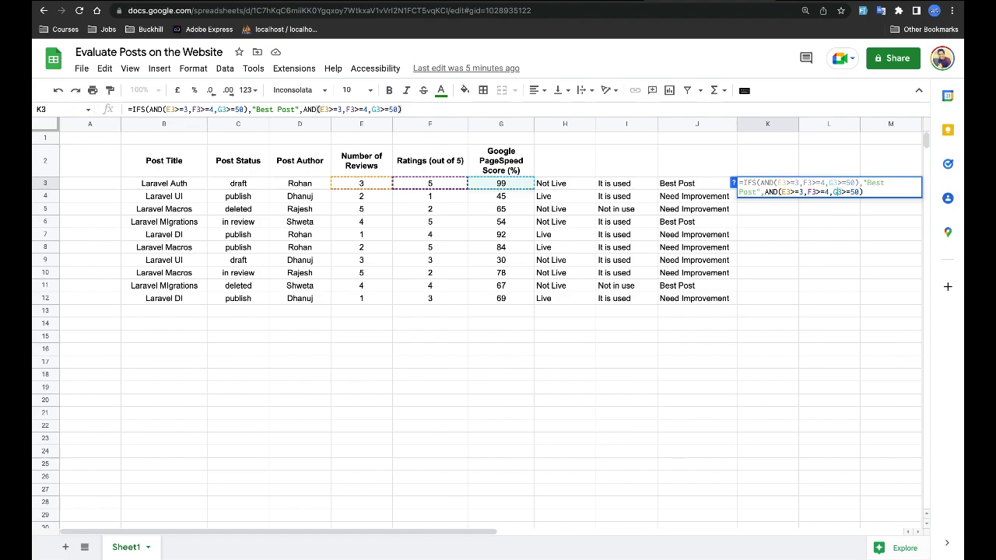
key(Left)
key(Left)
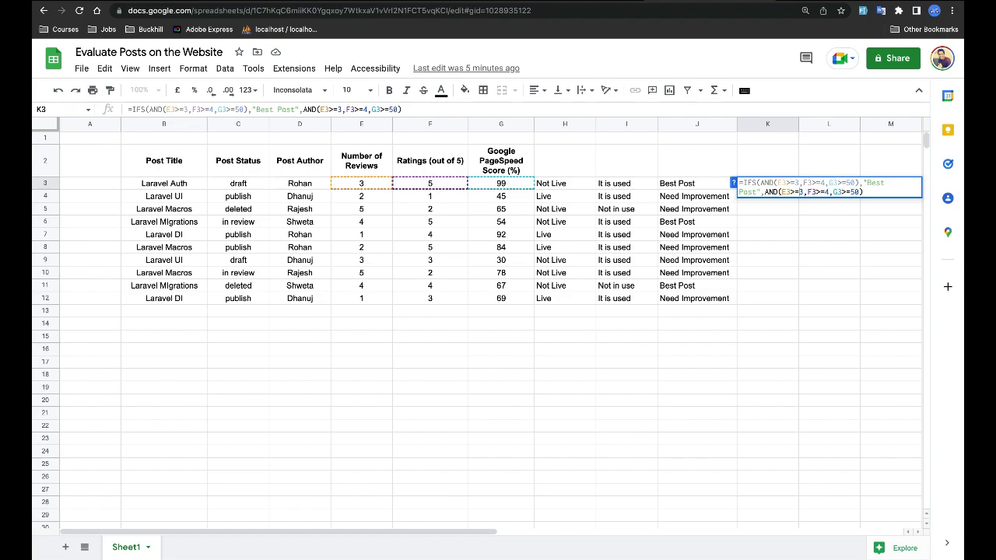
key(BackSpace)
key(BackSpace)
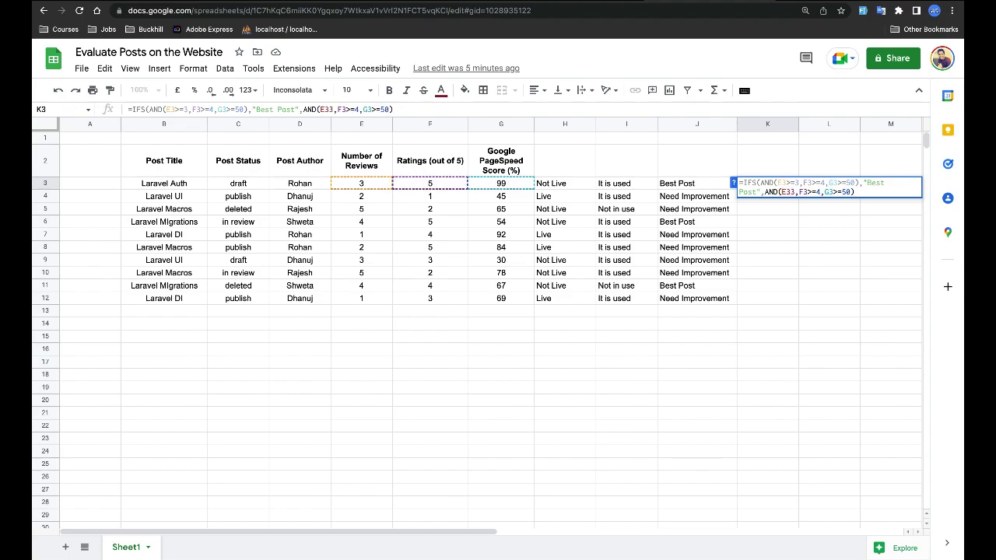
text(<)
Change the rating and PageSpeed tests of the second IFS condition in K3 to F3<4 and G3<50.
key(Right)
key(Right)
key(Right)
key(Right)
key(Right)
key(Right)
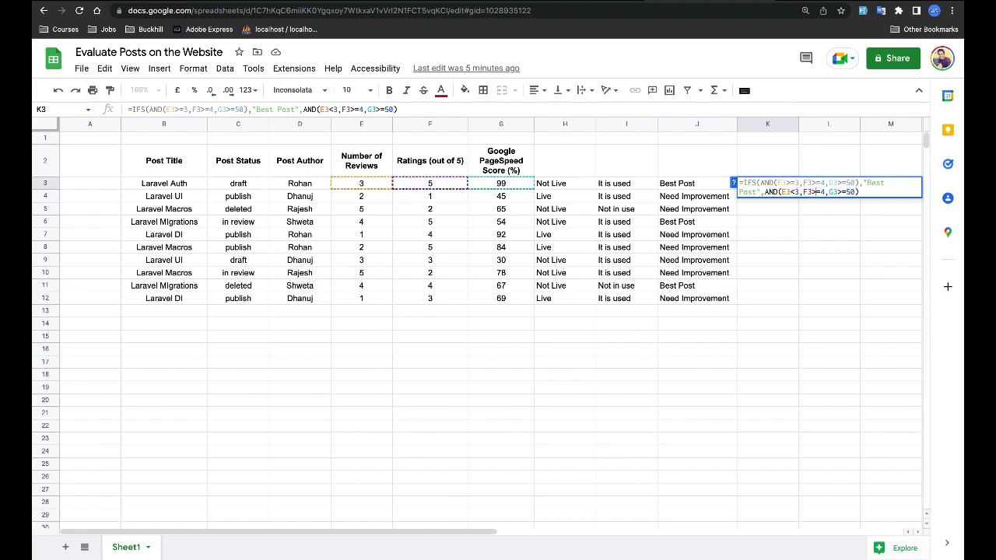
key(BackSpace)
key(BackSpace)
text(<)
key(BackSpace)
key(BackSpace)
text(<50),)
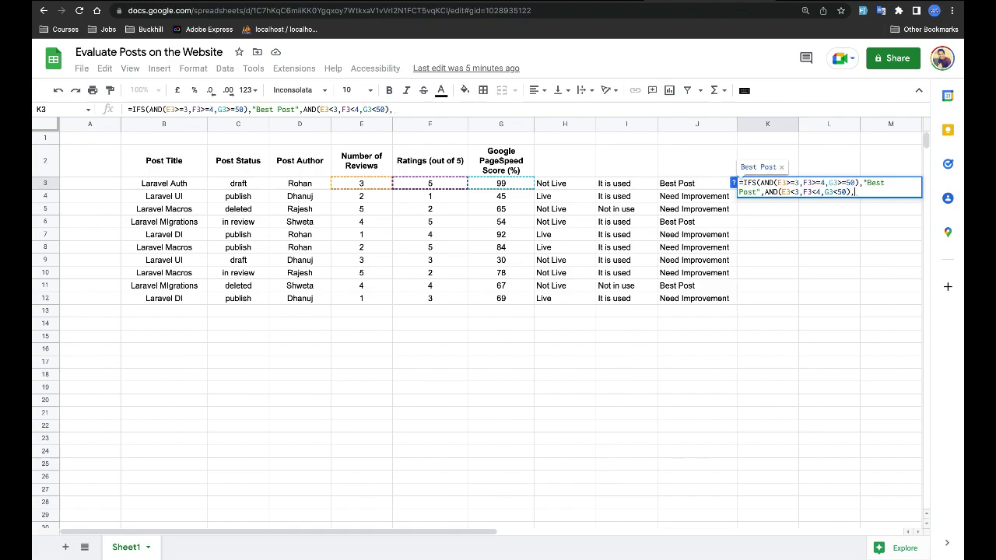
Enter "Good Post" as the value of the second condition and close the IFS formula in K3.
text("")
key(Left)
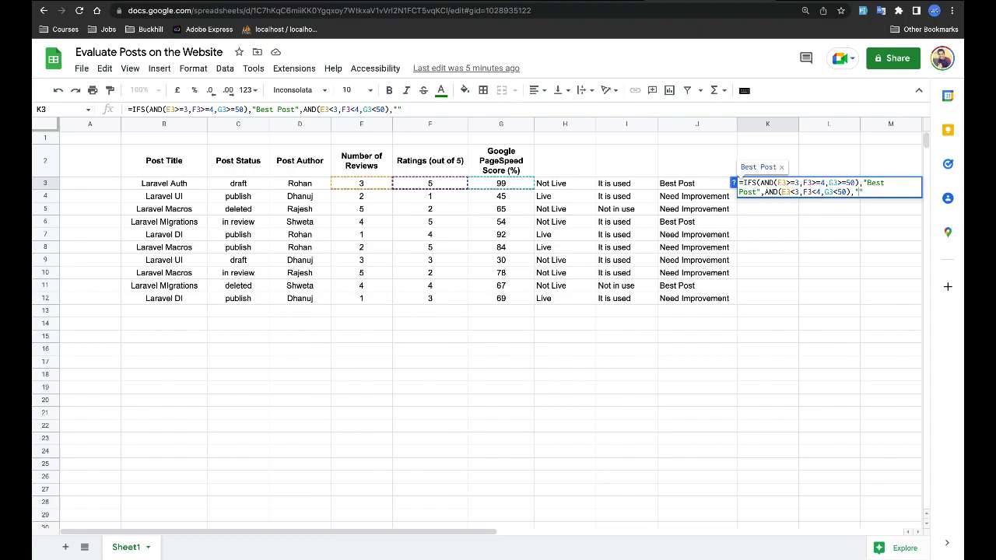
text(N)
key(BackSpace)
text(Good Post"))
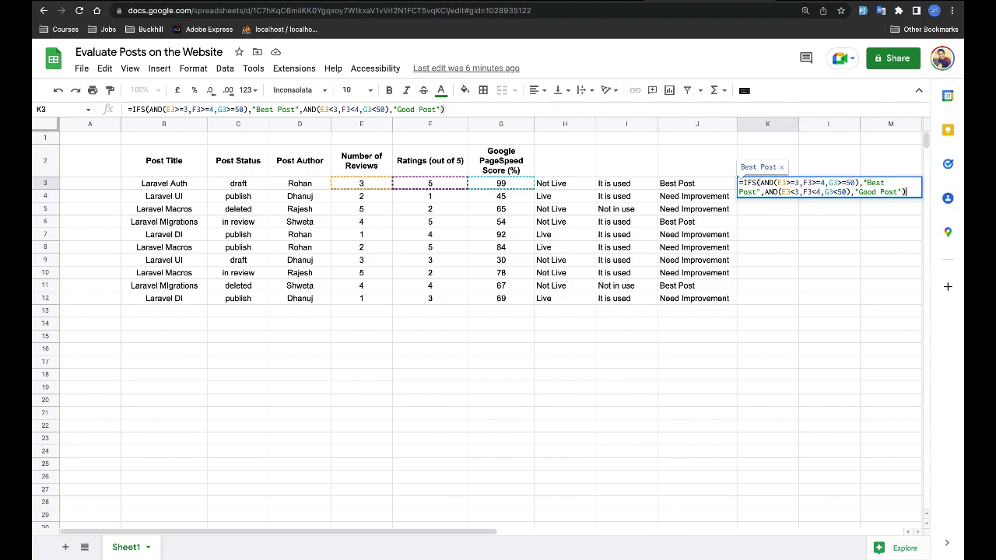
Commit the IFS formula in K3 and fill it down through K12.
key(Return)
click(780, 186)
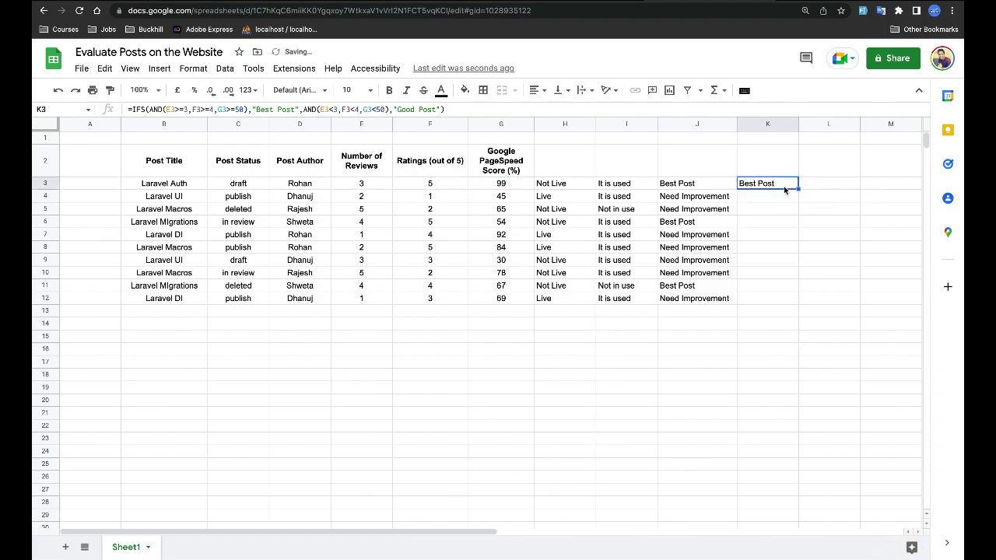
drag(798, 189, 789, 296)
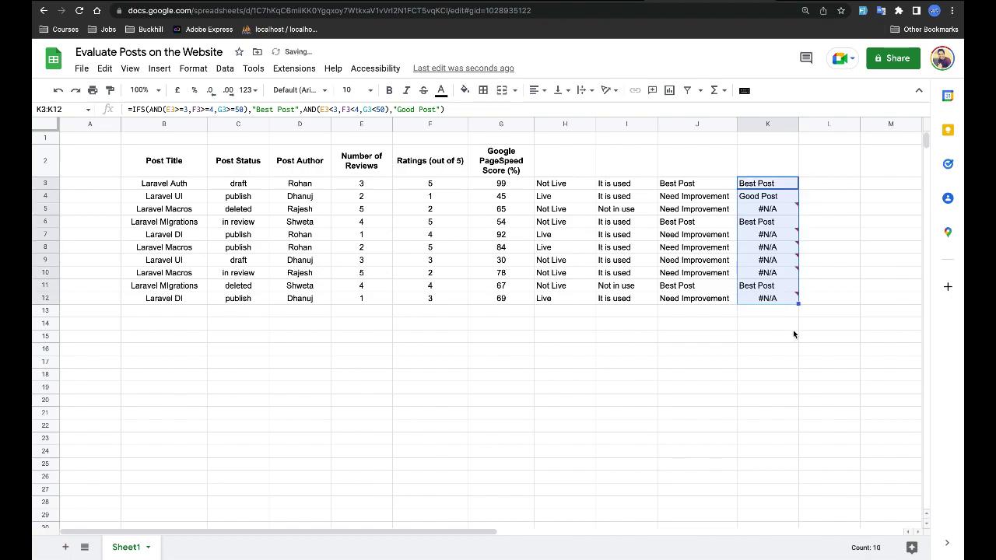
Check the filled IFS labels in column K and inspect the formula in K4.
click(794, 328)
mouse_move(784, 209)
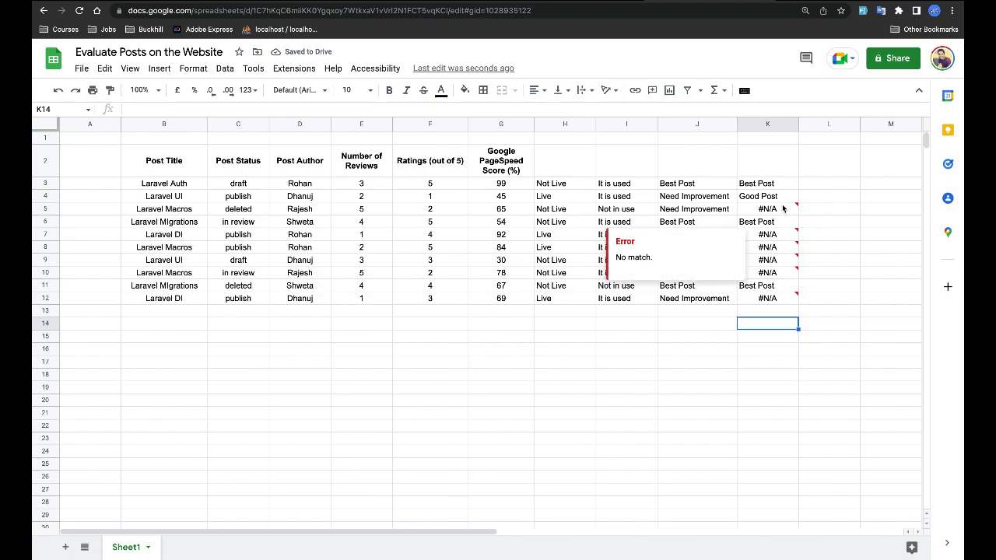
click(773, 188)
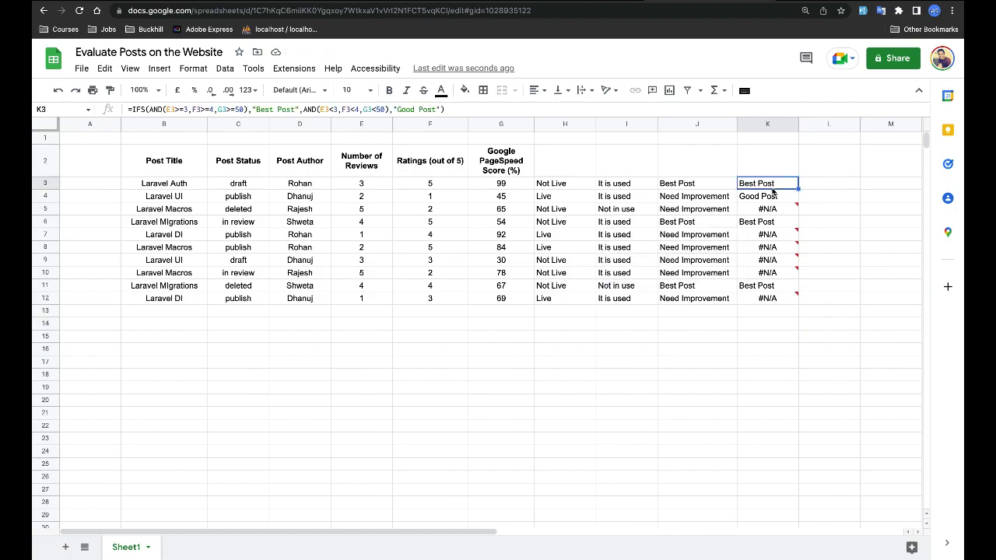
click(771, 199)
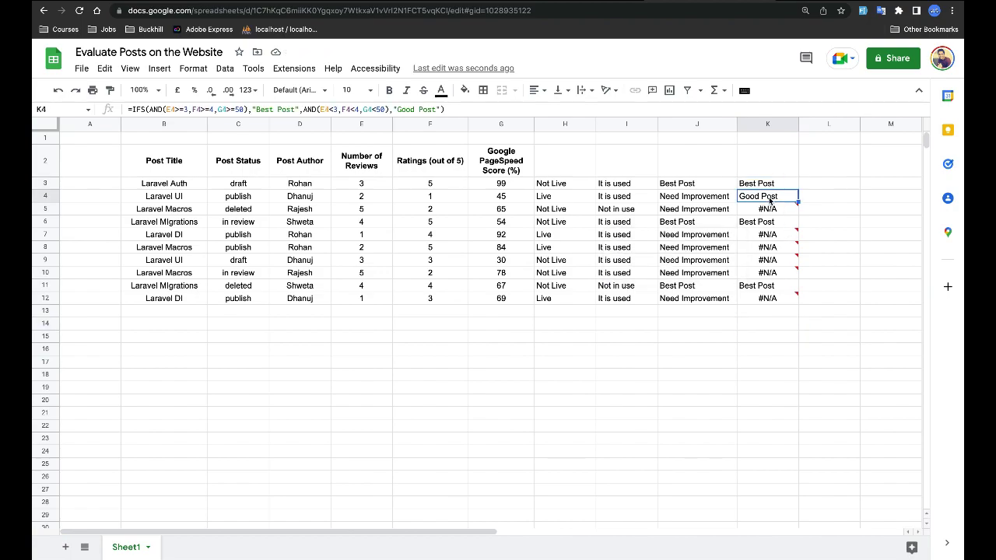
double_click(771, 199)
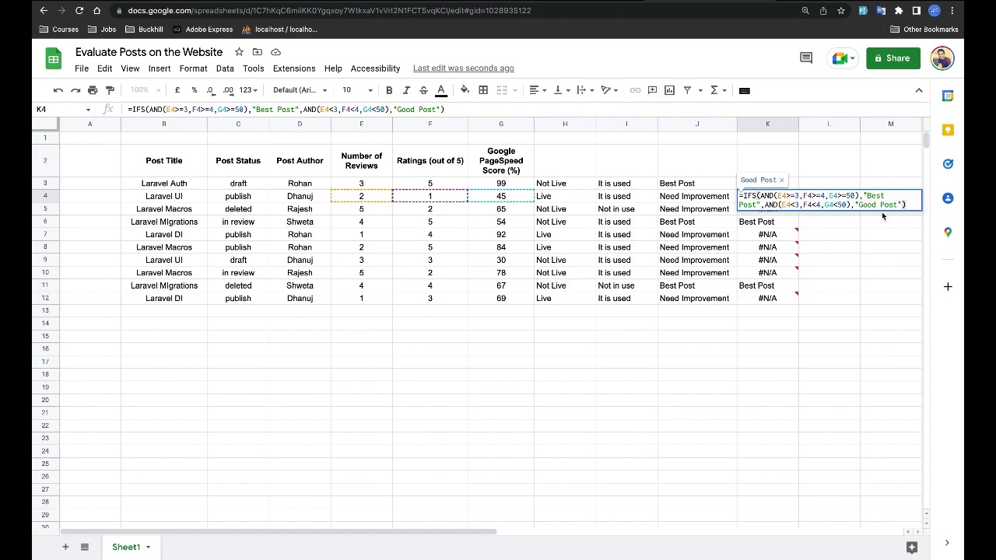
click(811, 237)
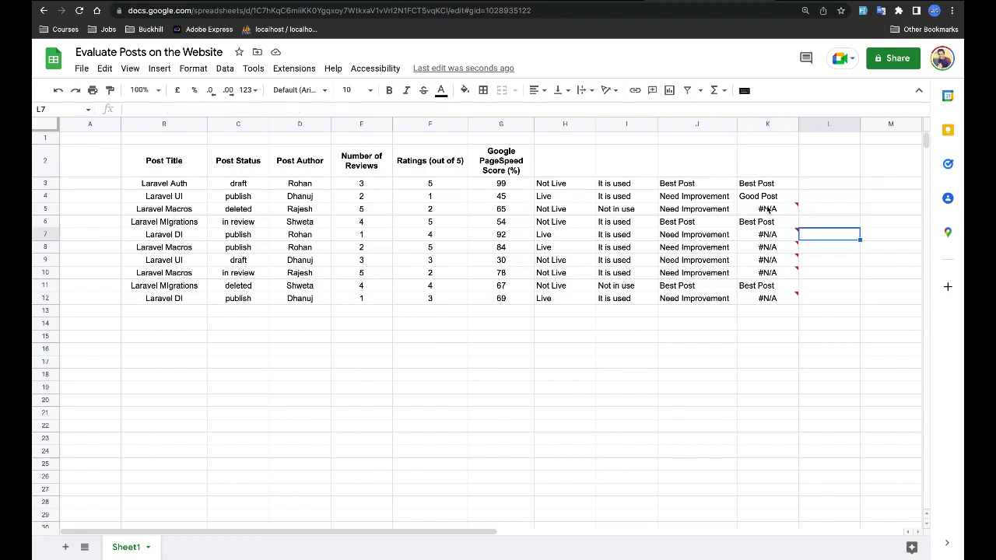
Open the IFS formula in K5 and compare its "Best Post" condition with the post's reviews, rating and PageSpeed score.
mouse_move(761, 210)
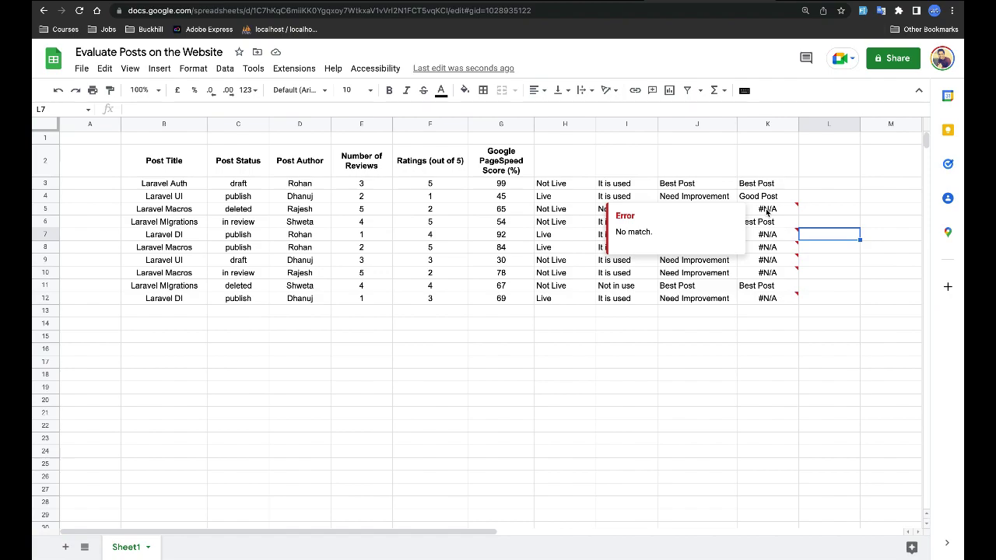
double_click(766, 210)
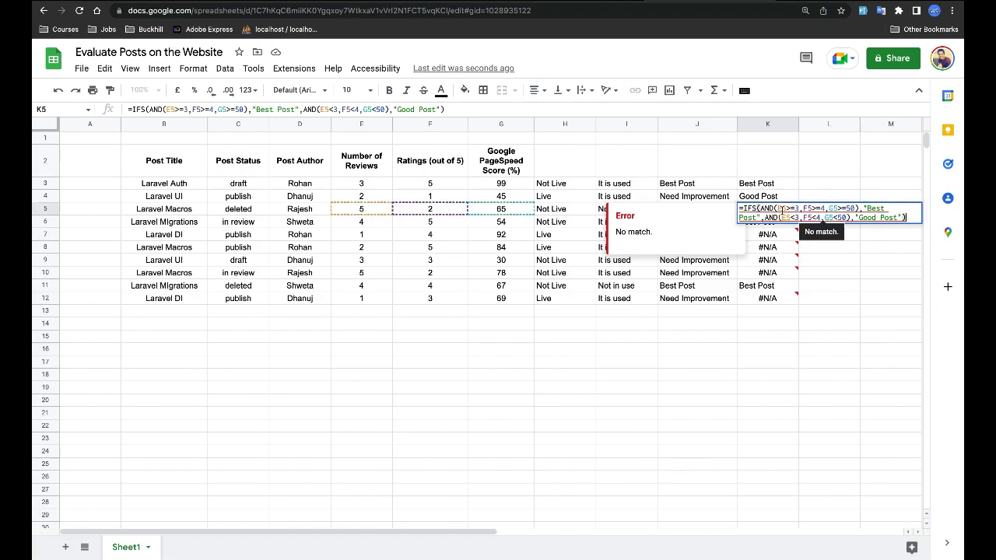
click(782, 209)
double_click(783, 208)
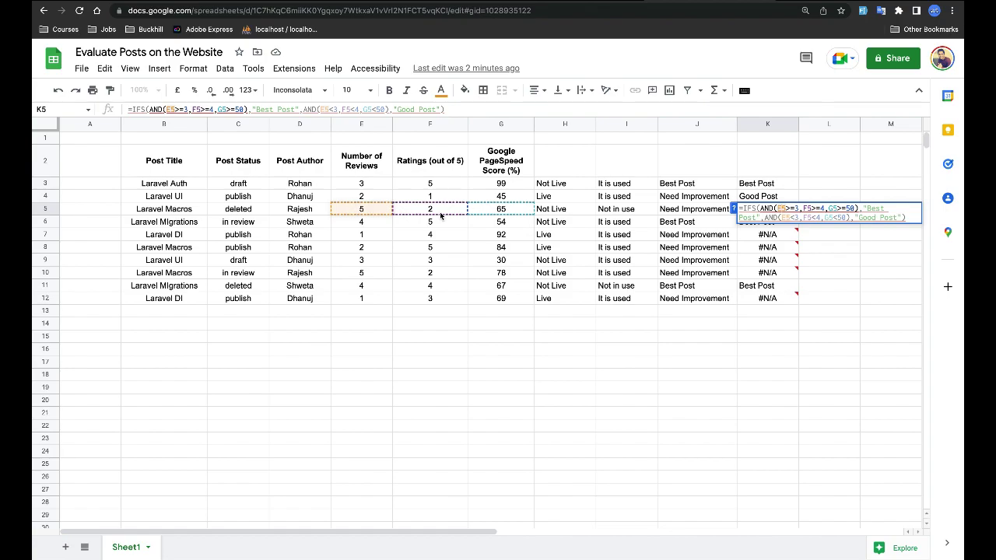
click(869, 208)
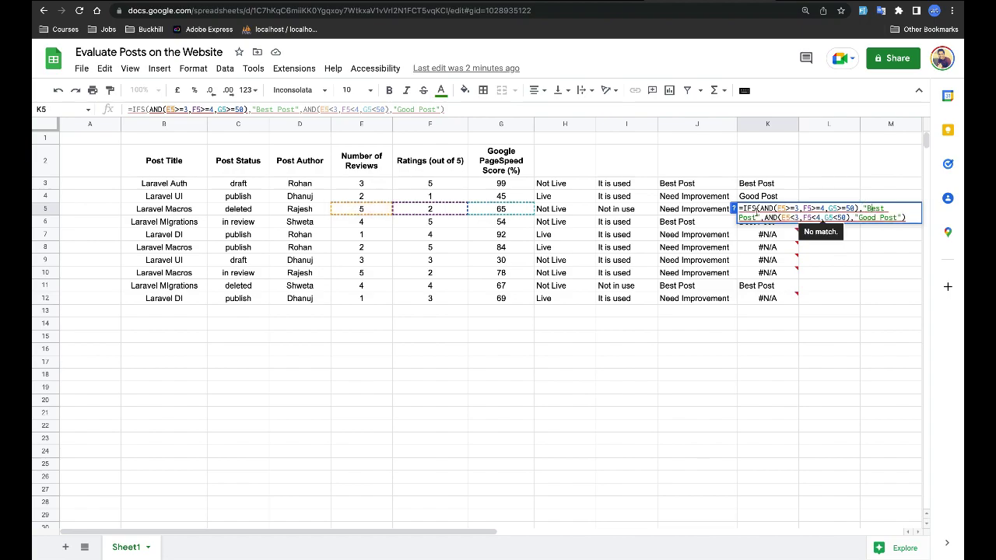
Compare the "Good Post" condition in K5 with the row's reviews, rating and PageSpeed score, leaving the formula as it is.
drag(766, 218, 851, 218)
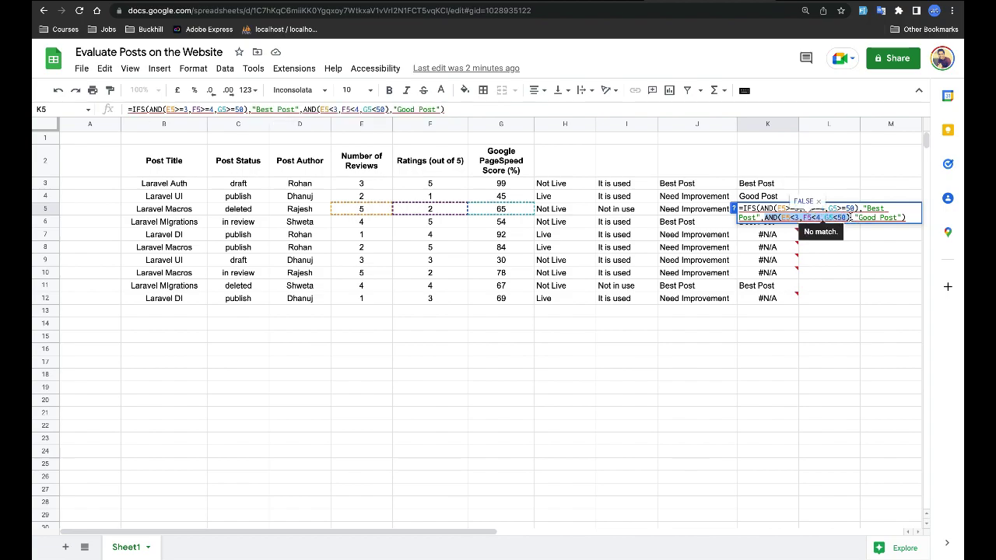
click(774, 218)
click(788, 218)
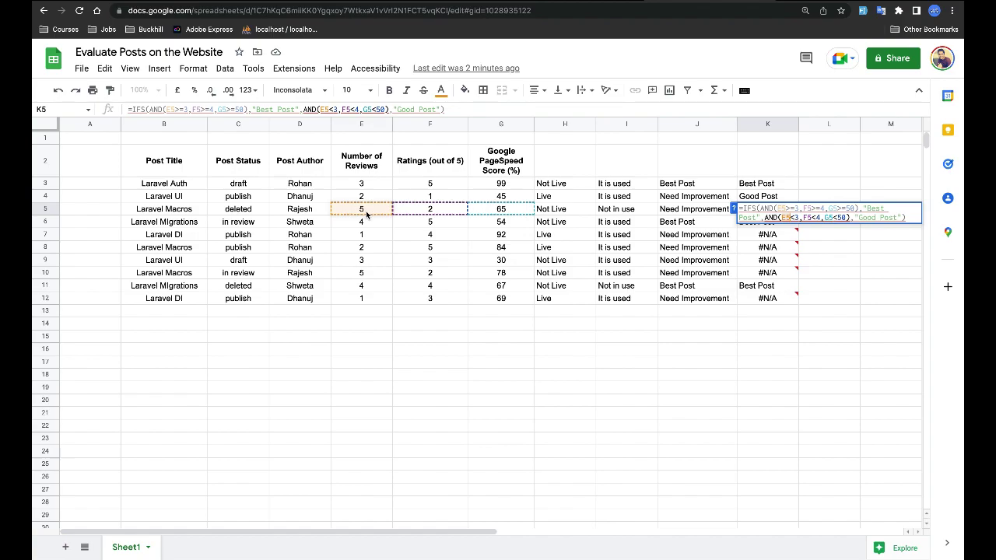
click(812, 218)
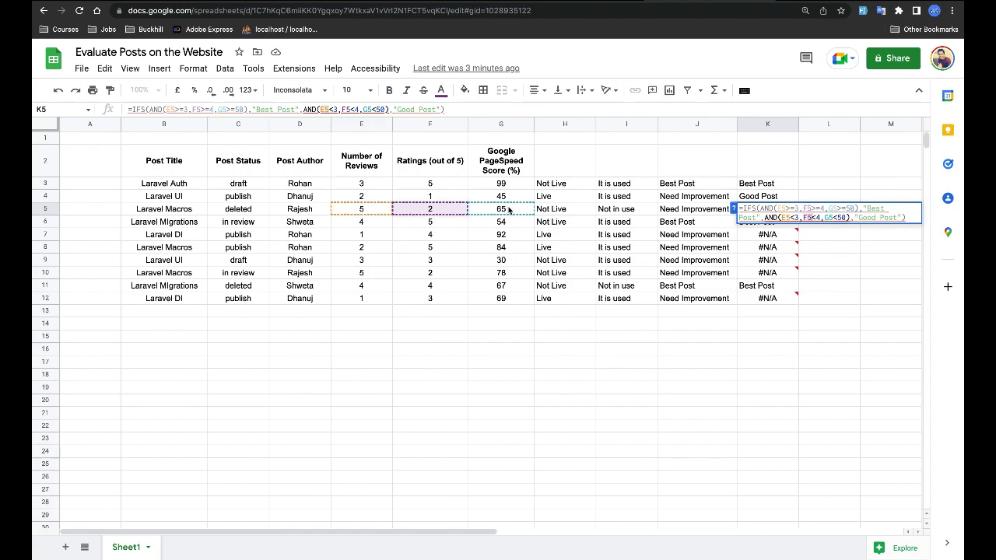
click(766, 217)
drag(765, 217, 902, 217)
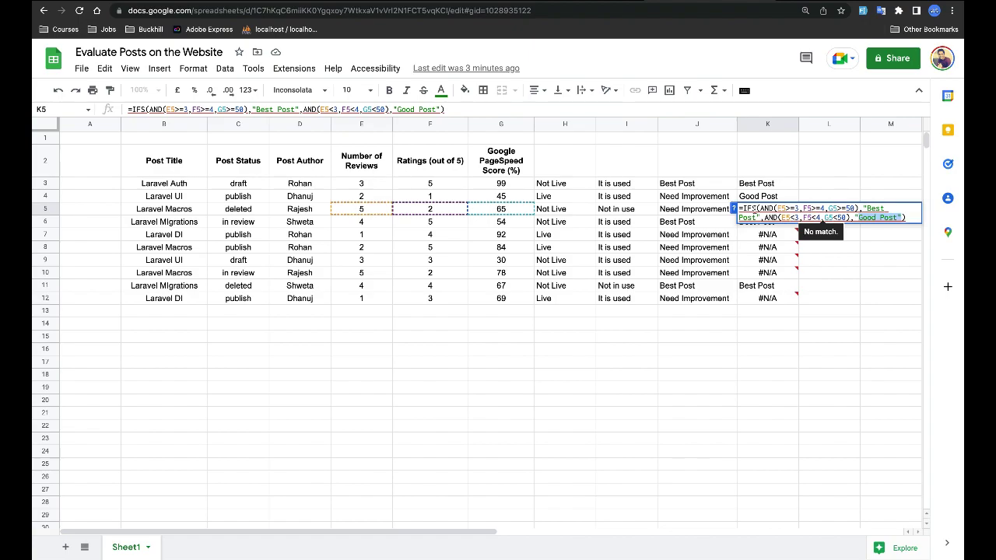
key(Escape)
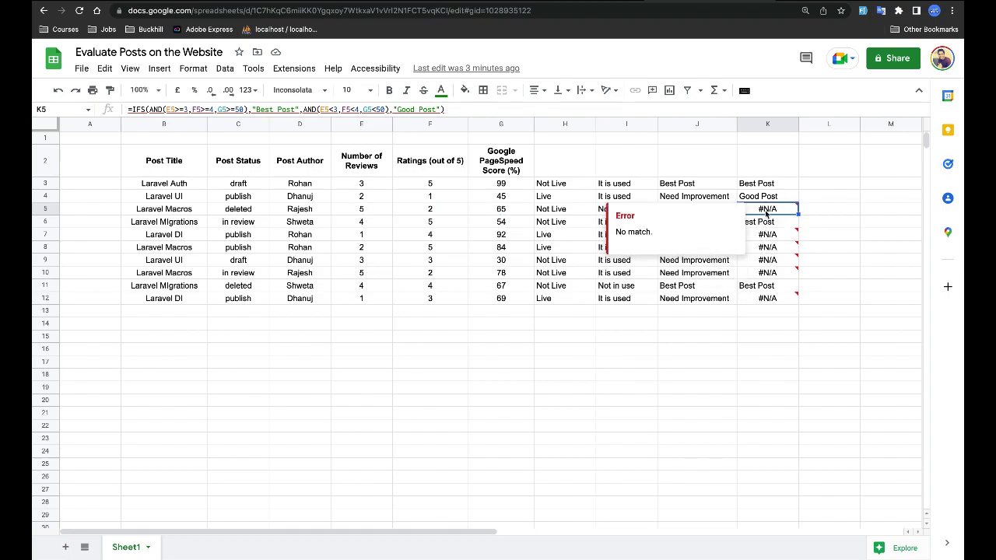
Reopen the IFS formula in K5 and append TRUE as a third, catch-all condition after "Good Post".
double_click(767, 210)
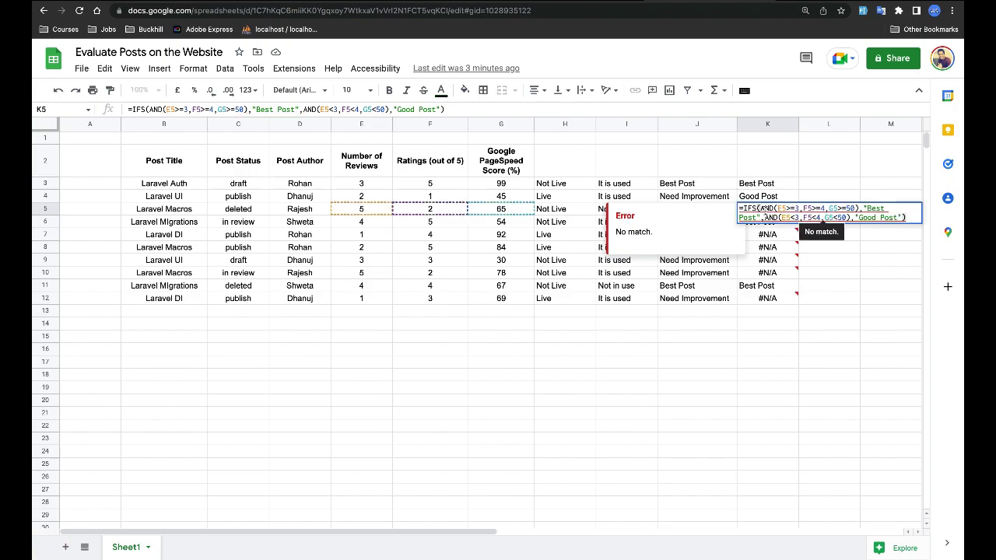
key(Left)
text(,T)
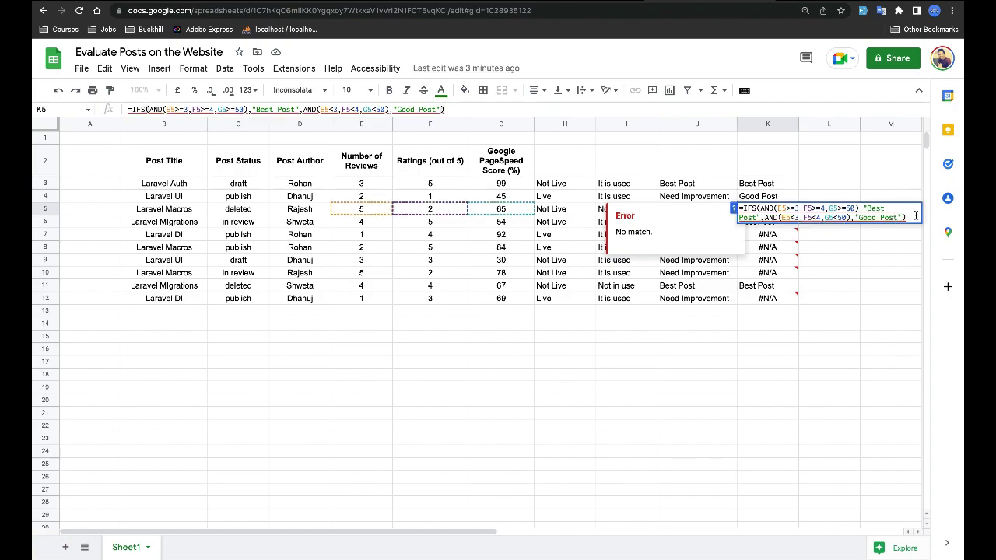
text(RU)
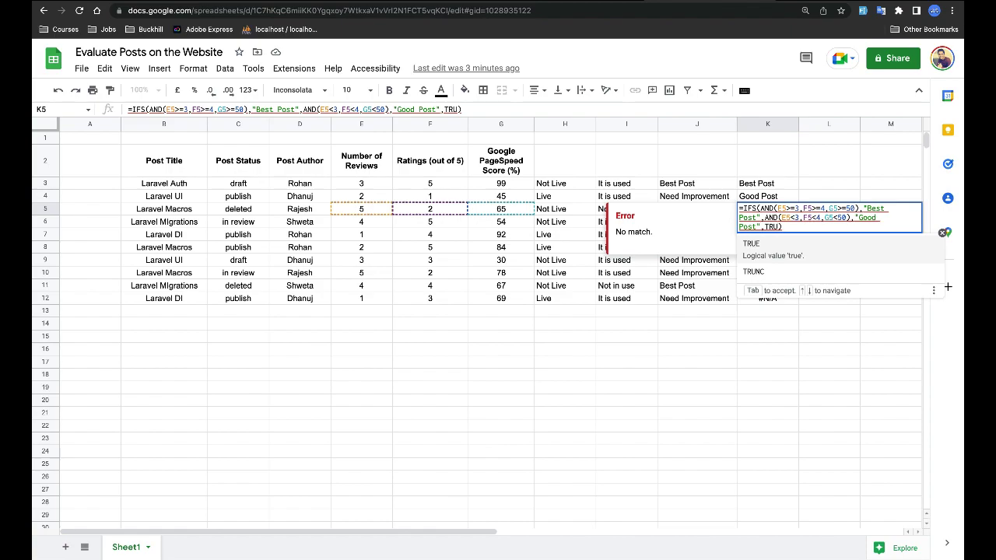
text(E)
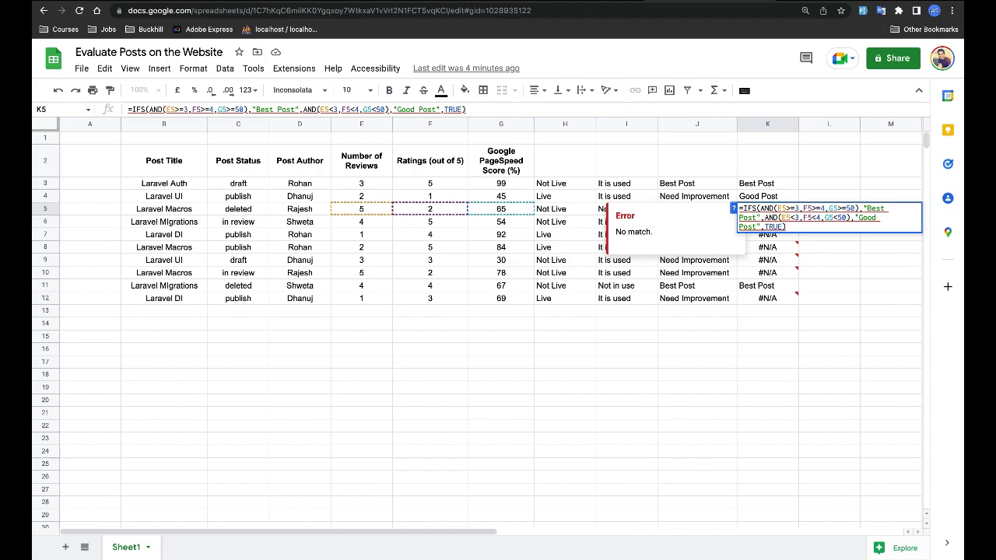
Enter "Needs Improvement" as the value of the TRUE condition in K5's IFS formula.
text(,)
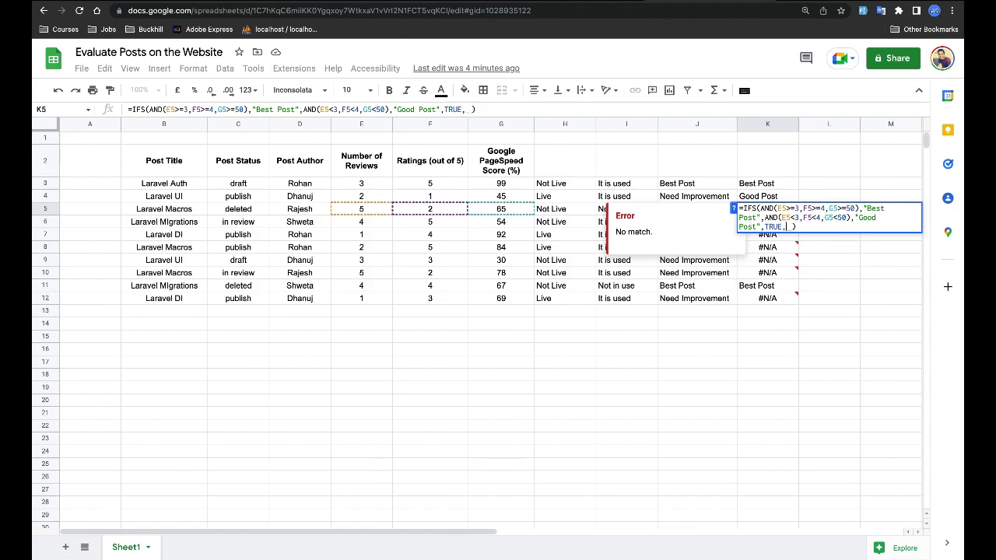
key(BackSpace)
text(N)
key(BackSpace)
text(",TRUE,"Needs )
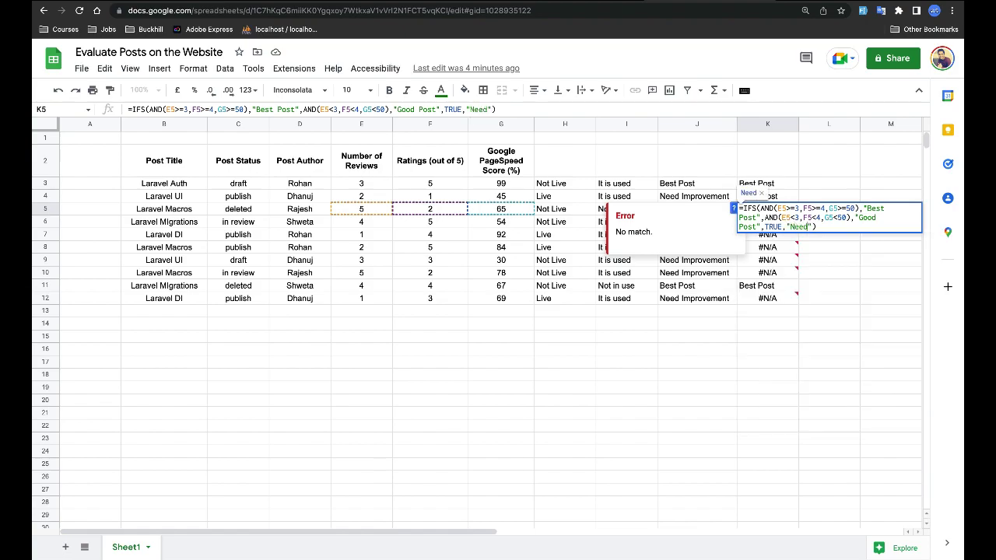
text(Improvement)
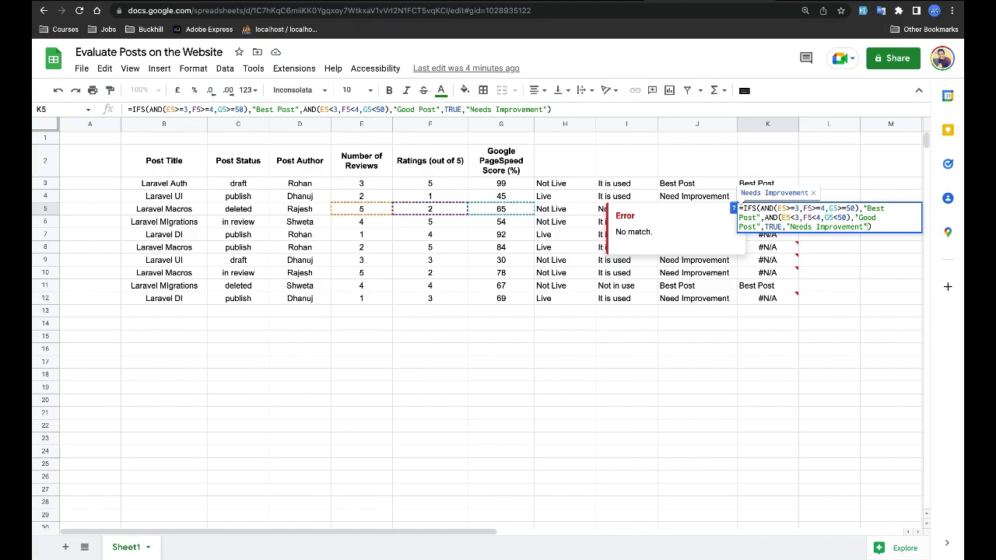
Examine the two AND conditions and the TRUE fallback with its value in K5's IFS formula.
drag(761, 208, 856, 207)
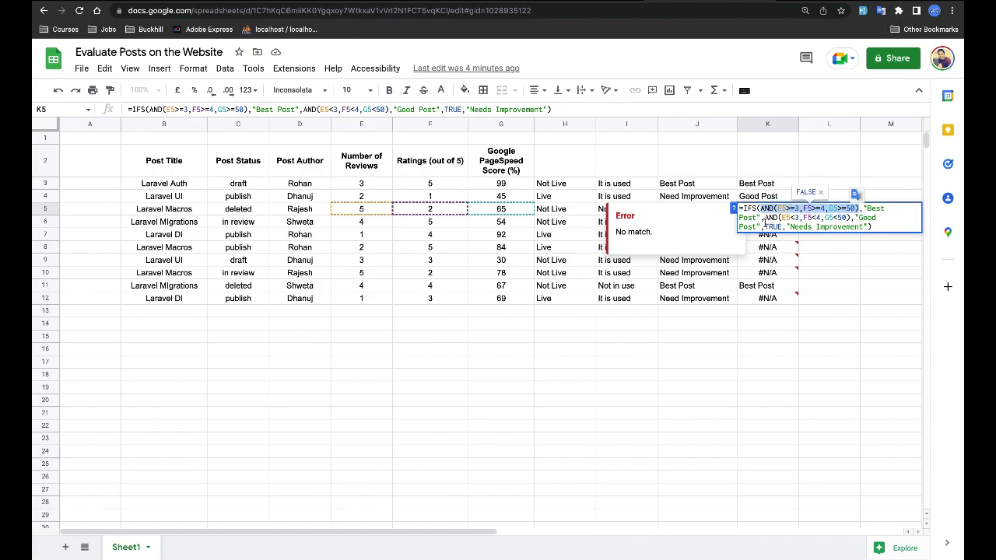
drag(766, 218, 849, 218)
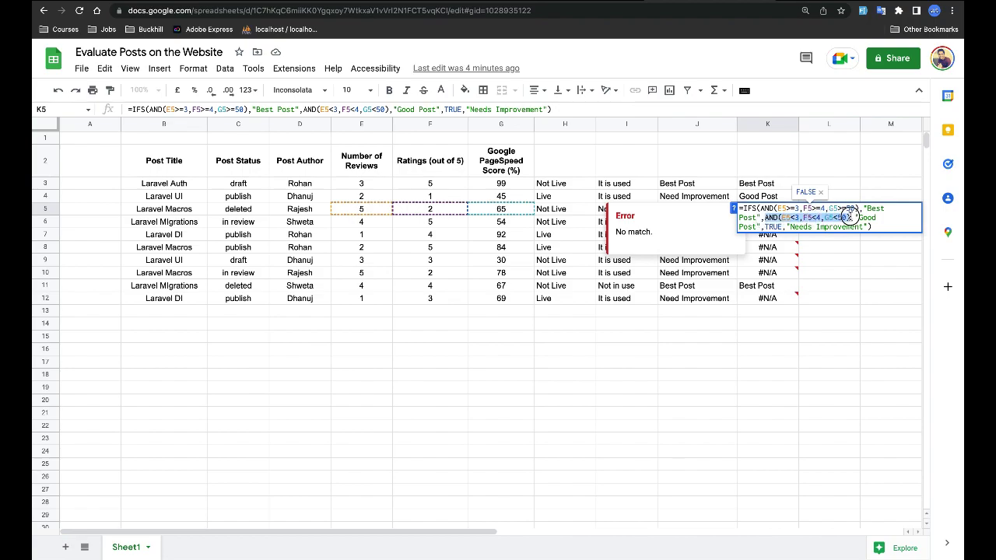
double_click(765, 227)
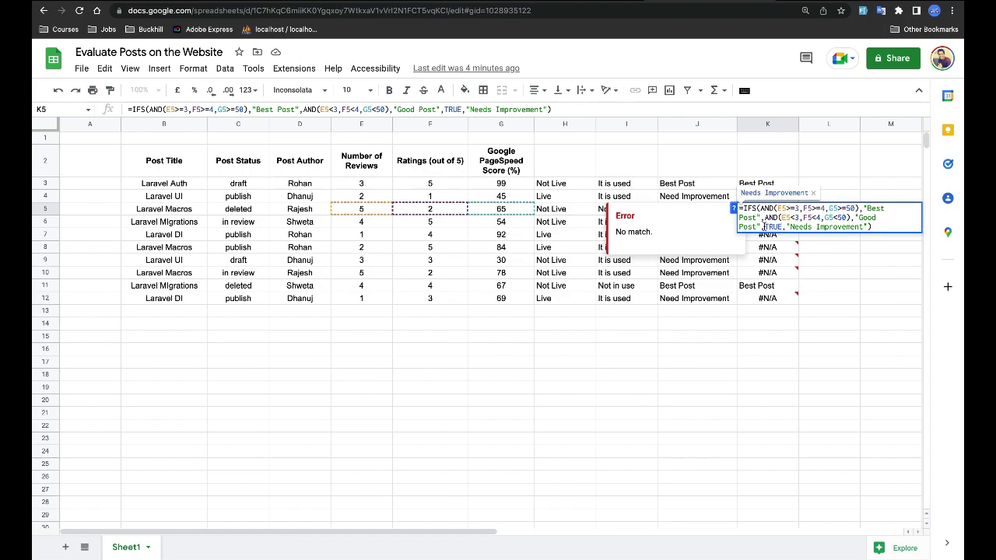
click(778, 227)
click(784, 227)
click(783, 226)
click(764, 227)
drag(790, 226, 861, 240)
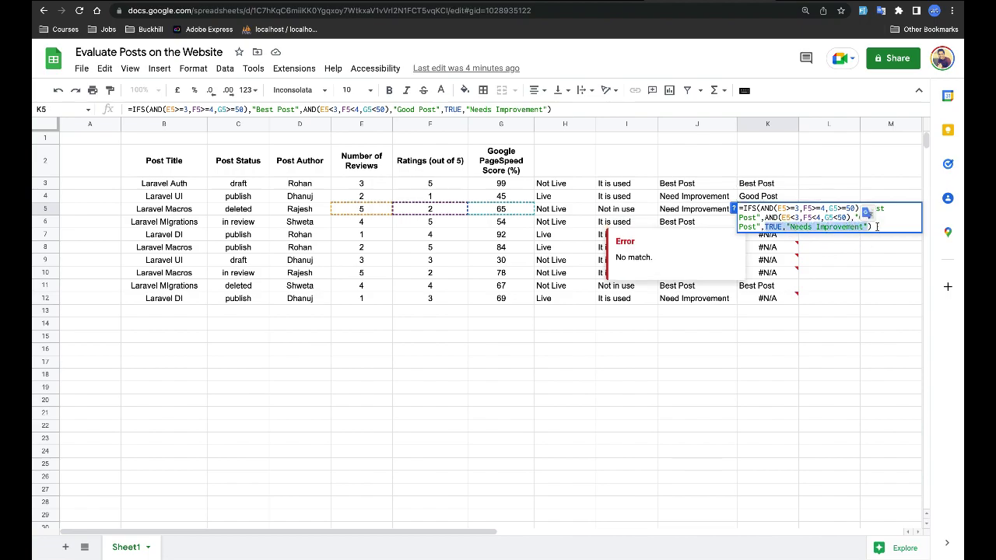
click(878, 227)
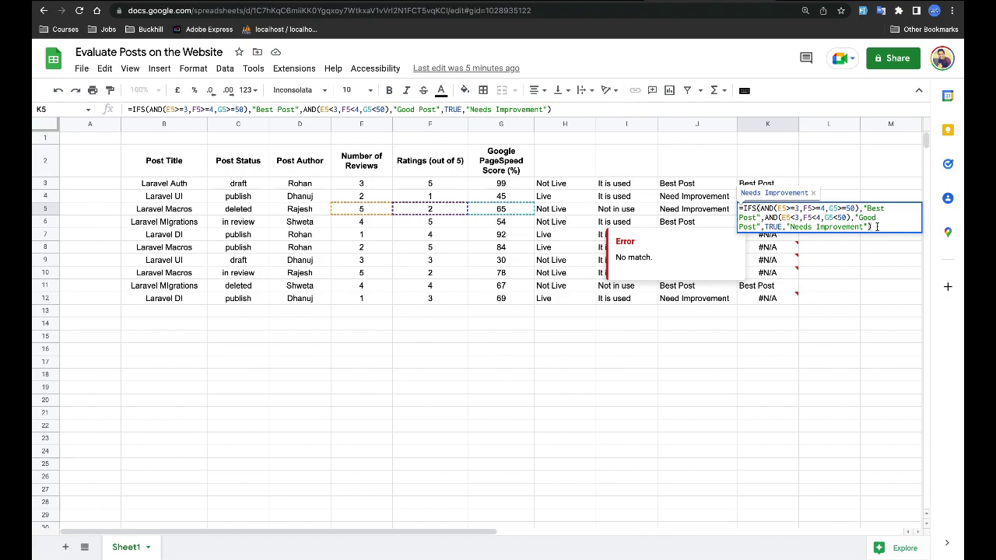
Commit the extended IFS formula in K5 and fill it down through K12.
key(Return)
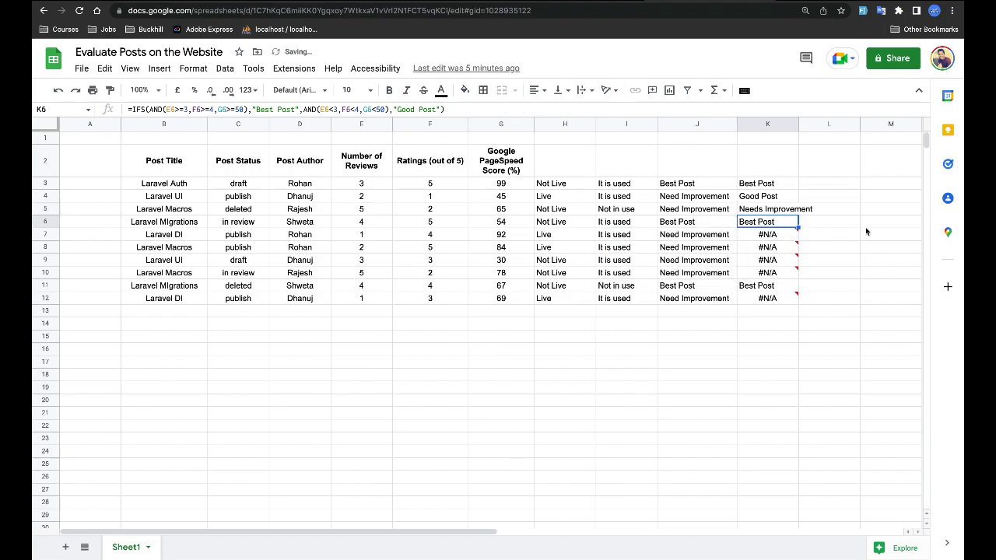
click(783, 214)
drag(796, 214, 796, 296)
Check the filled formulas in column K and fit the column's width to its contents.
click(787, 260)
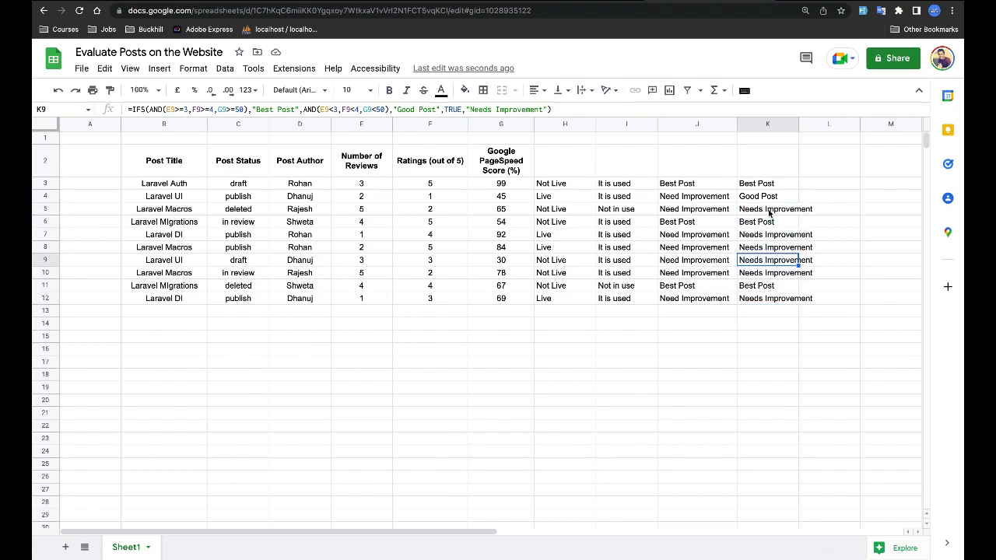
click(786, 215)
click(775, 237)
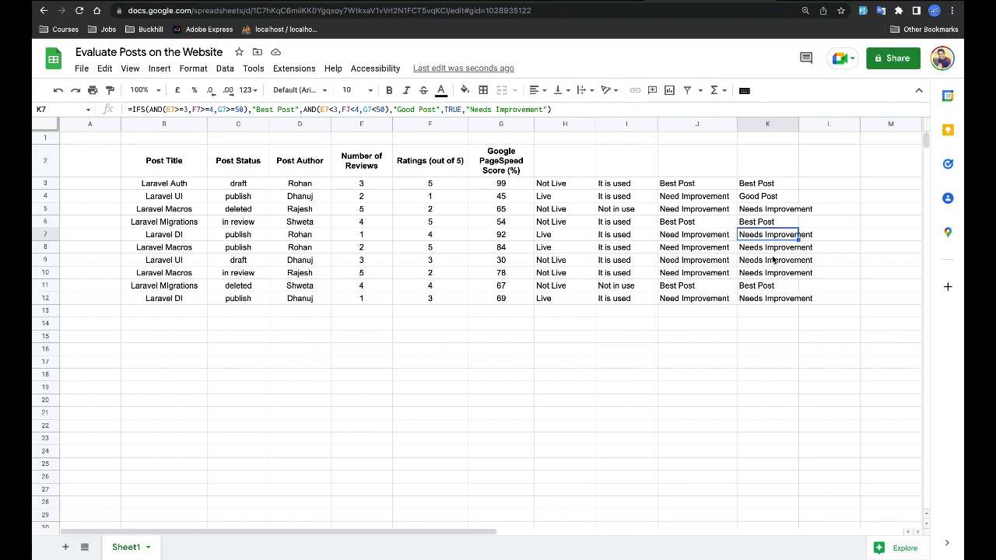
click(770, 262)
double_click(799, 124)
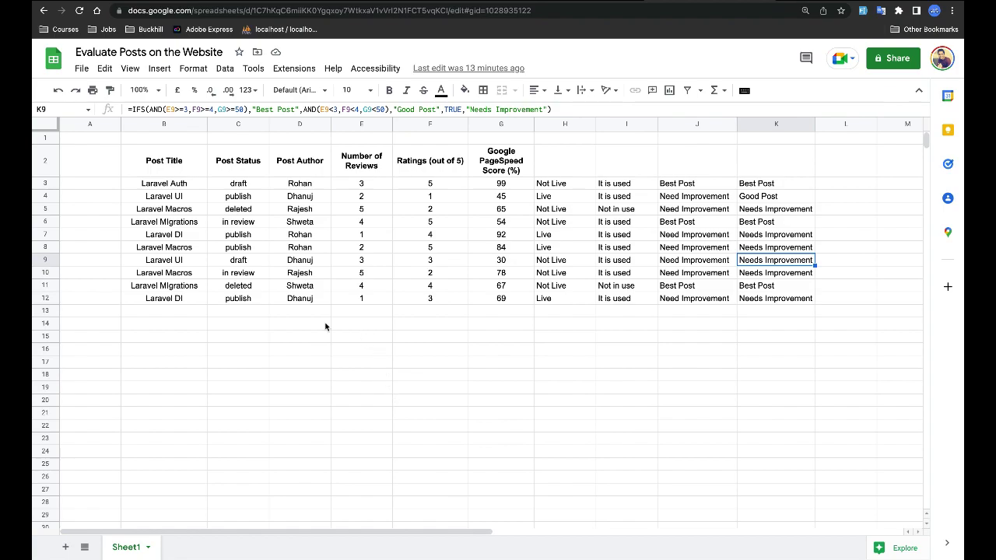
Select the whole table B2:K12 and create a filter on it.
key(ctrl+a)
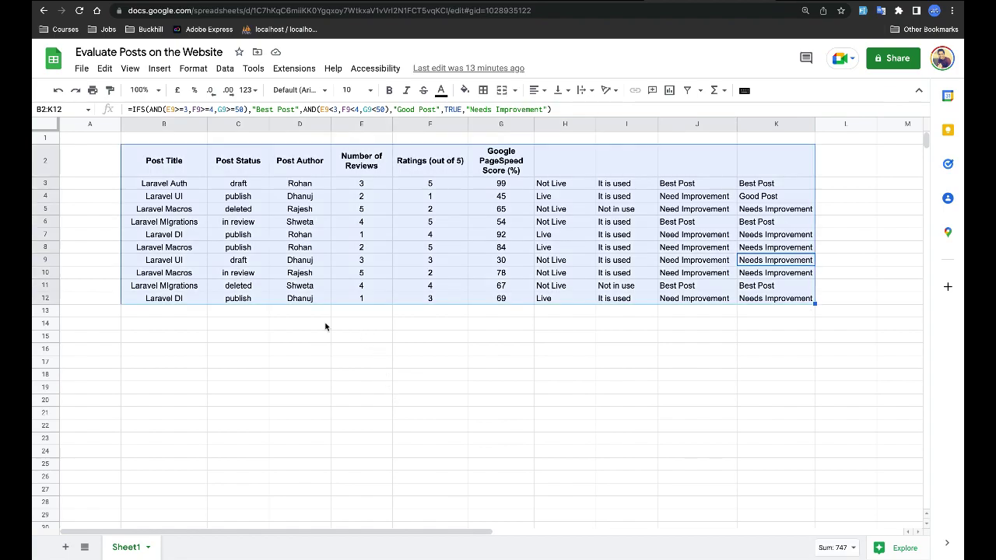
click(688, 91)
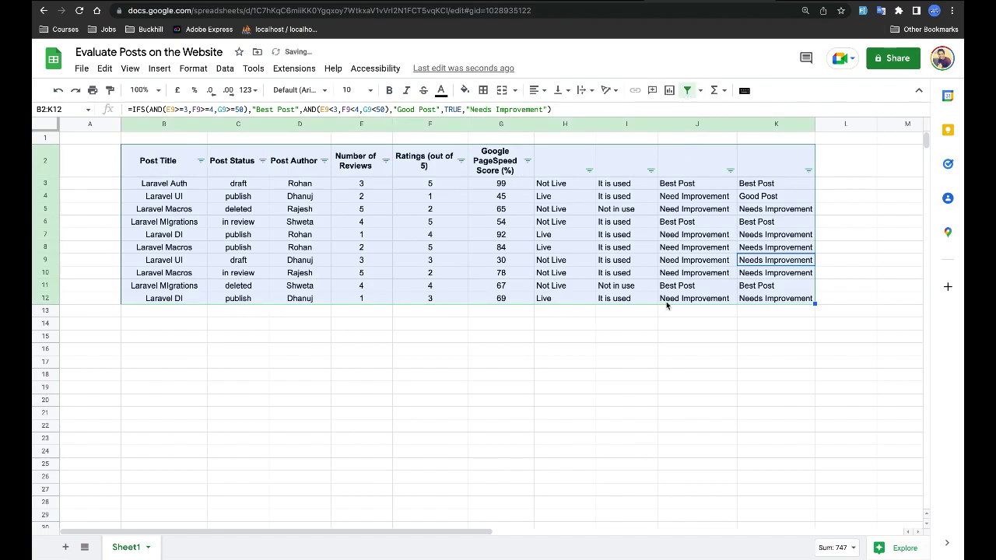
click(608, 354)
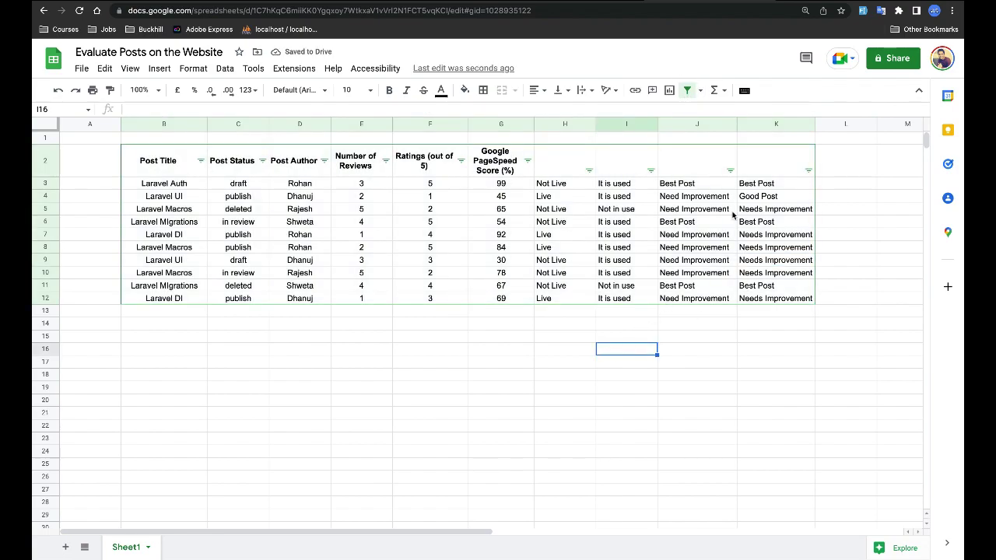
Examine the filter options offered for column H, column I, Post Status and Post Author without applying any.
click(589, 171)
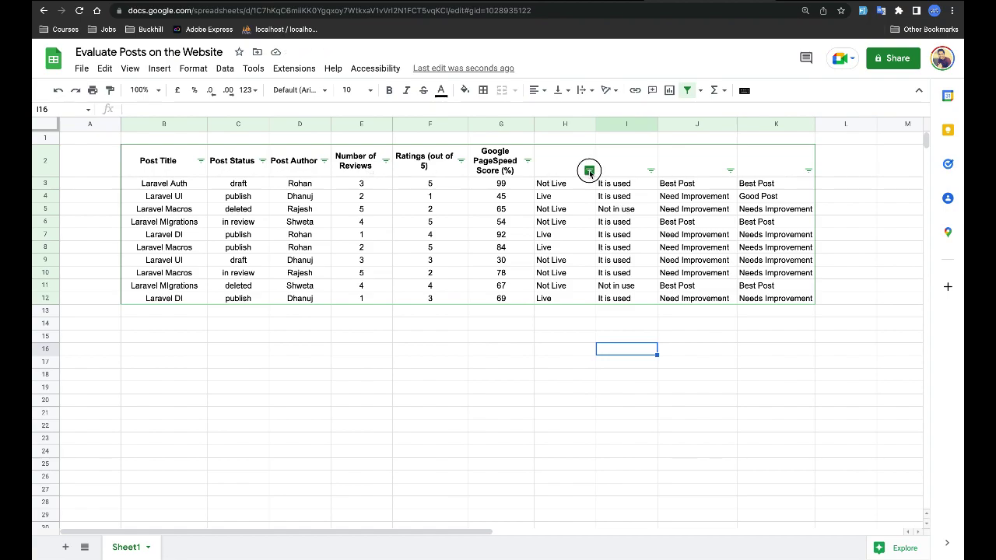
click(654, 175)
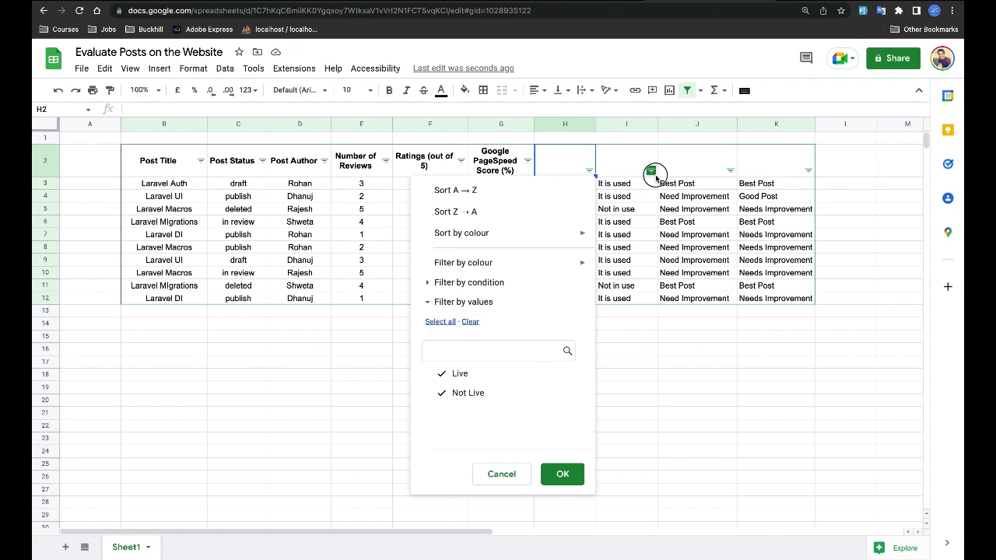
click(417, 375)
click(262, 161)
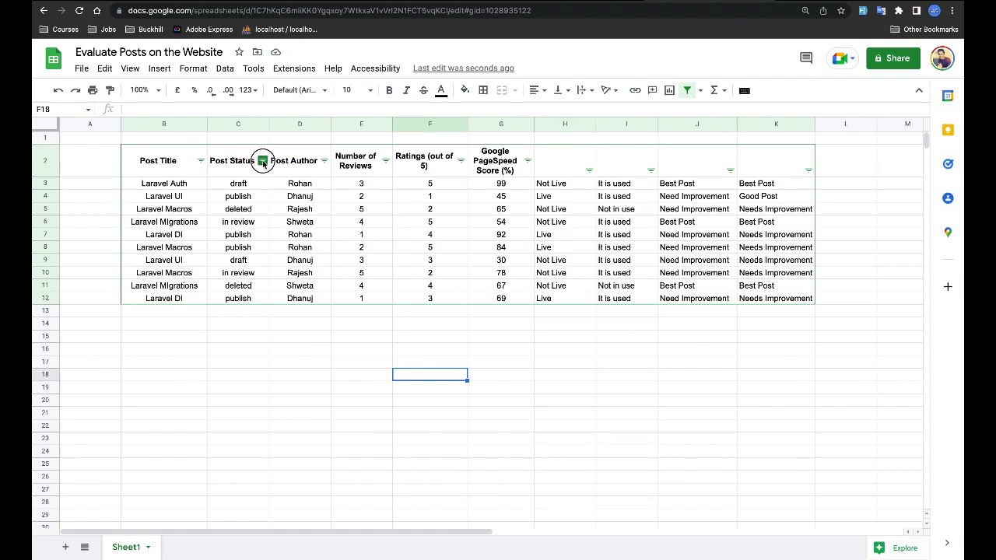
click(323, 161)
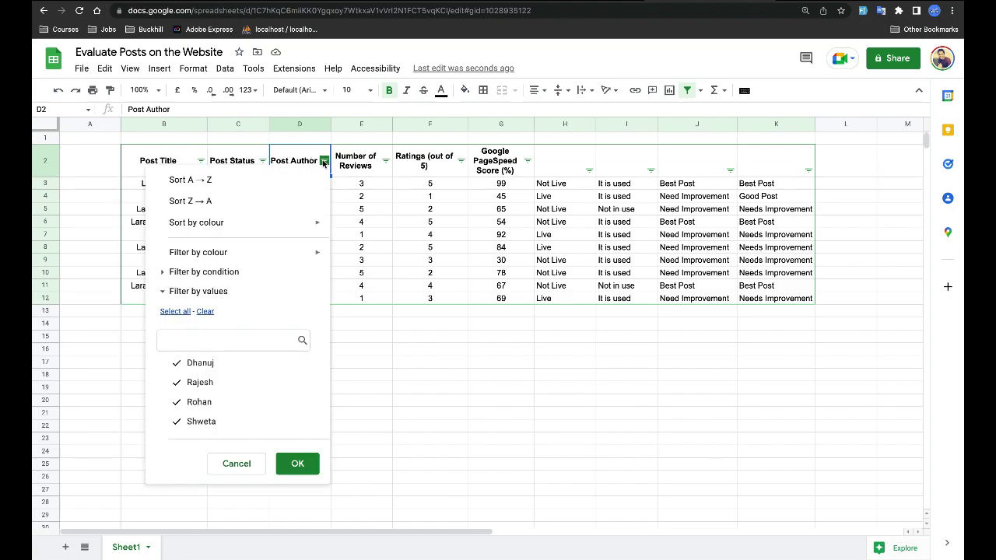
click(348, 209)
Filter the Post Status column to only publish by excluding deleted, draft and in review.
click(263, 161)
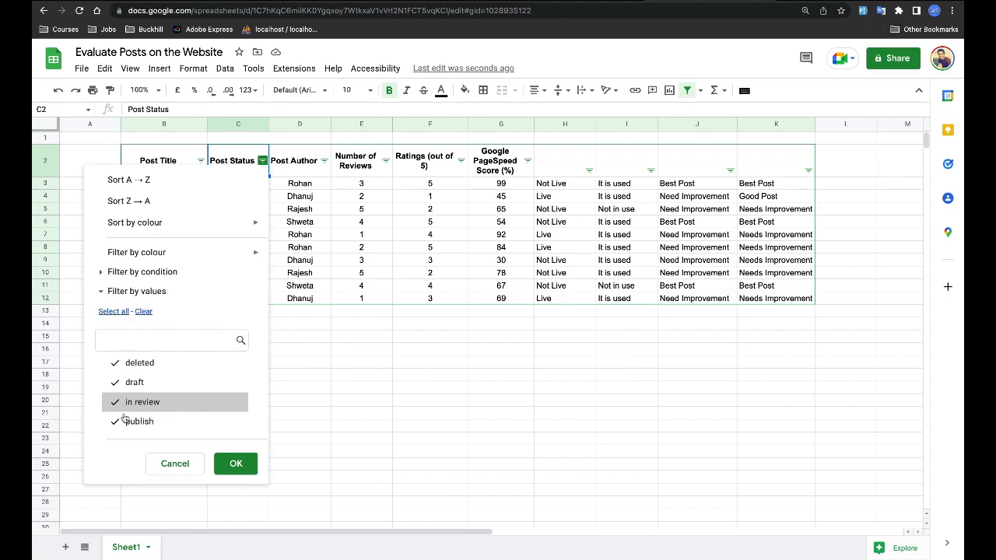
click(120, 406)
click(116, 385)
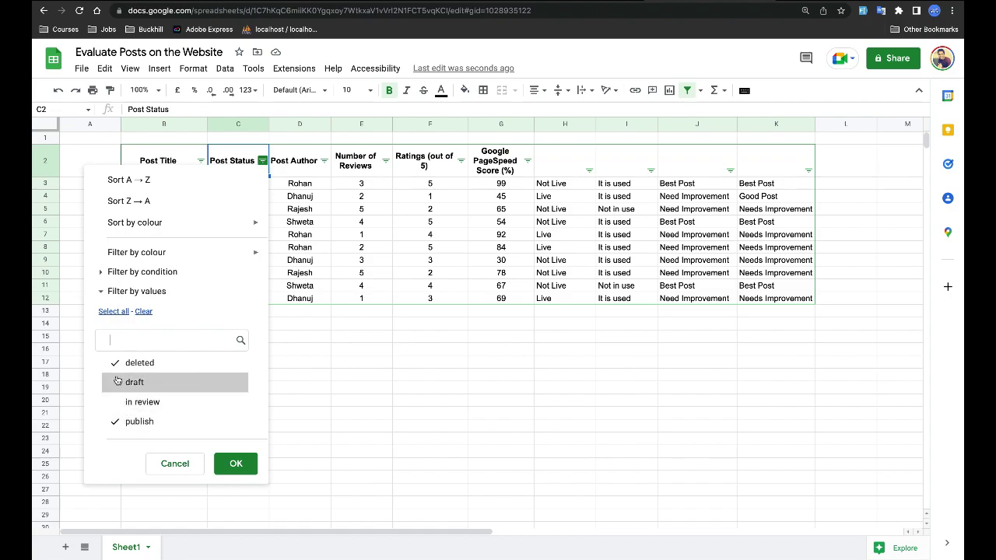
click(236, 465)
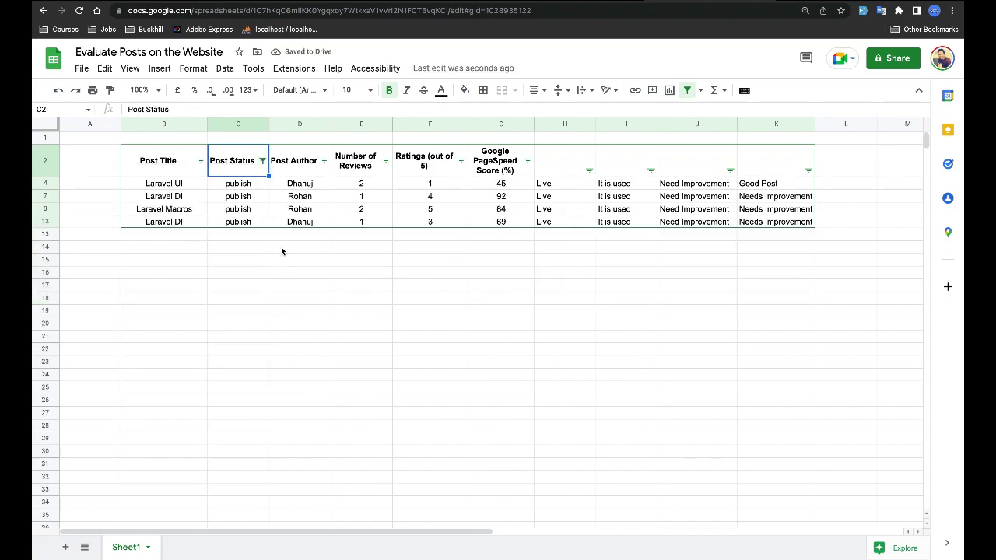
Restore all rows by including deleted, draft and in review again in the Post Status filter.
click(263, 163)
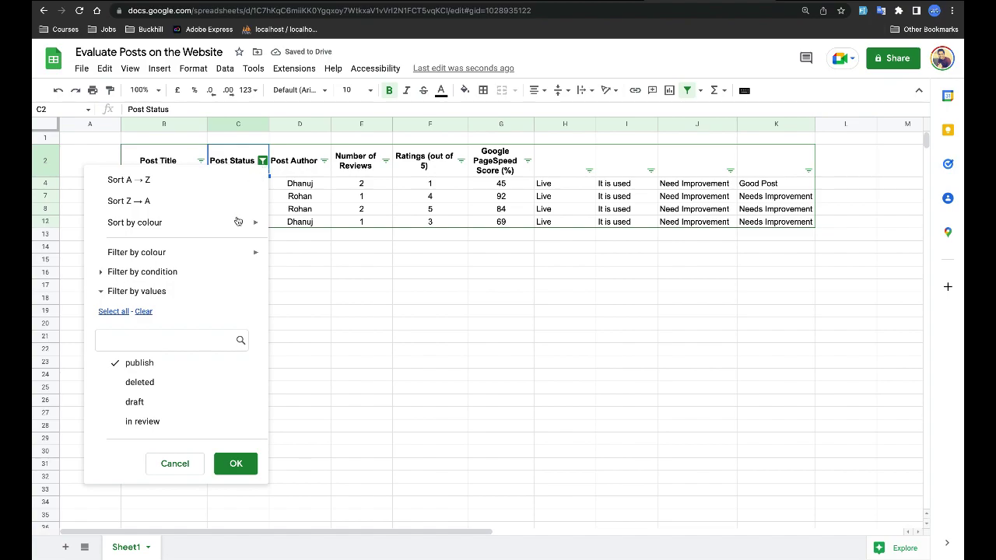
click(146, 381)
click(136, 402)
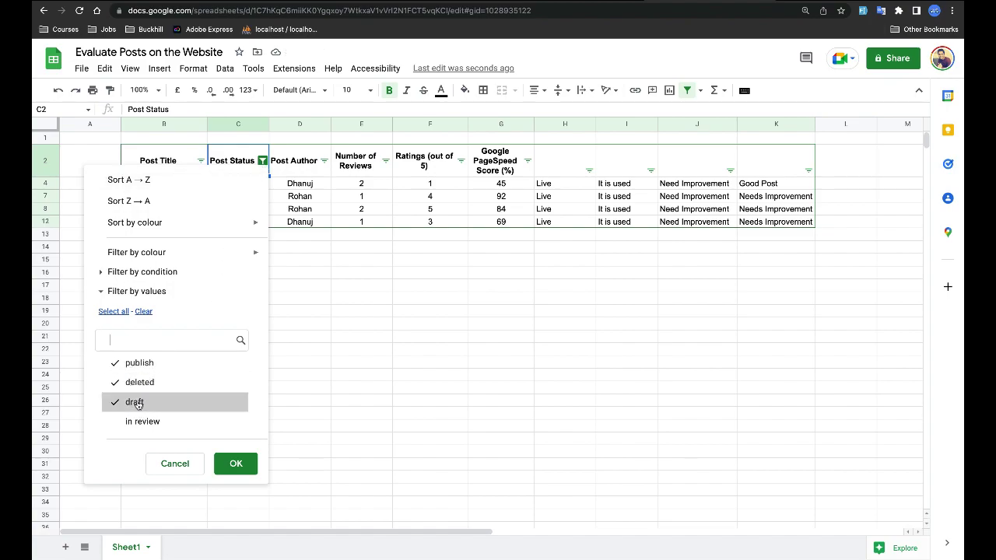
click(143, 421)
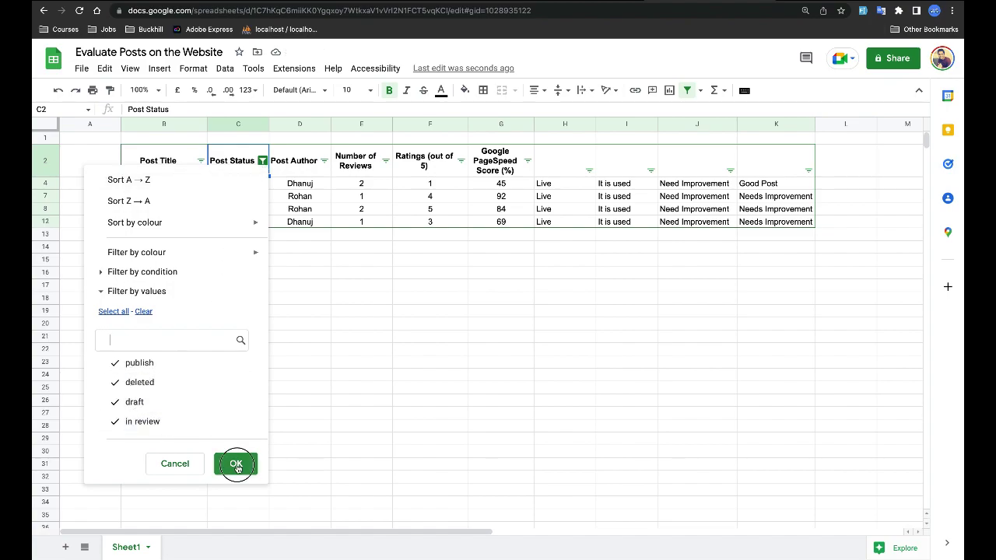
click(236, 466)
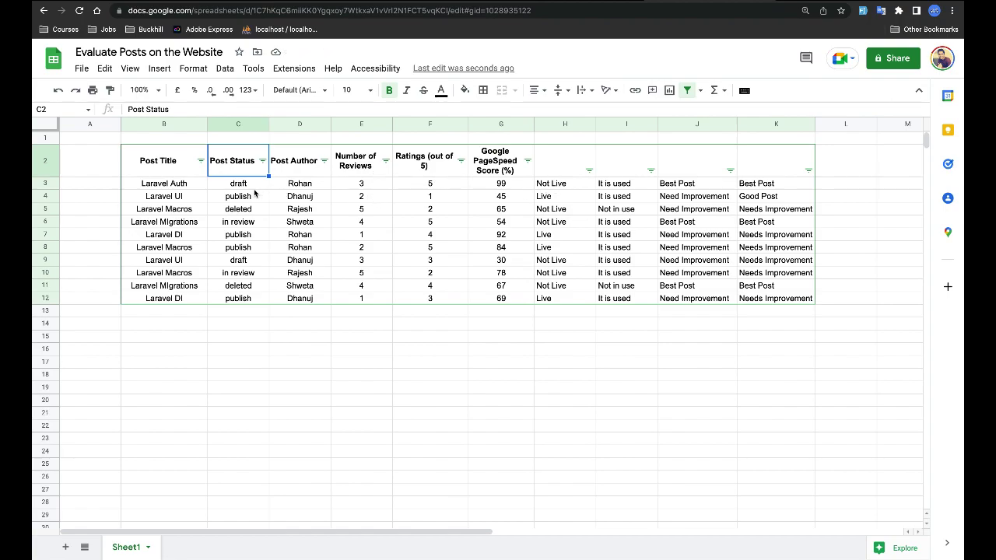
Filter the live-status labels in column H to only Live by excluding Not Live.
click(567, 188)
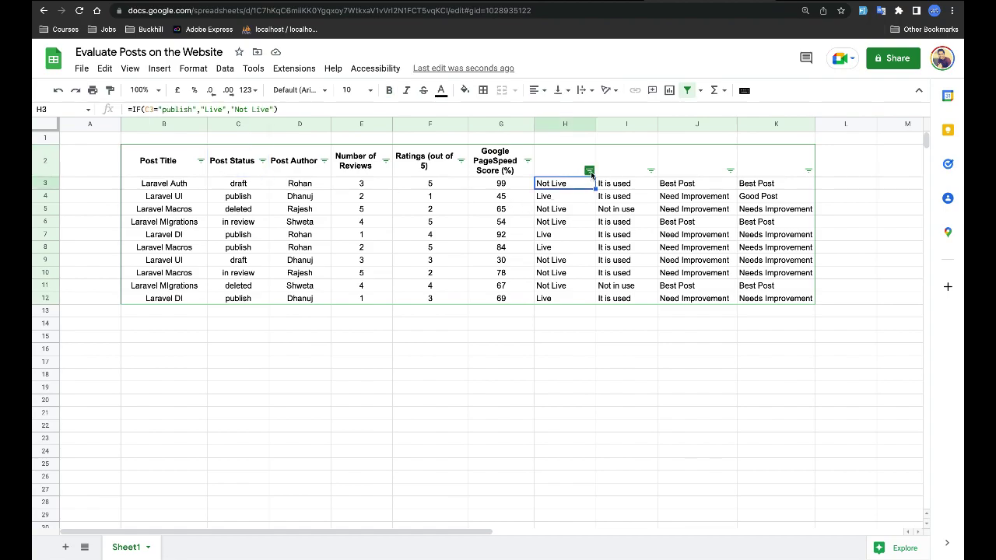
click(590, 170)
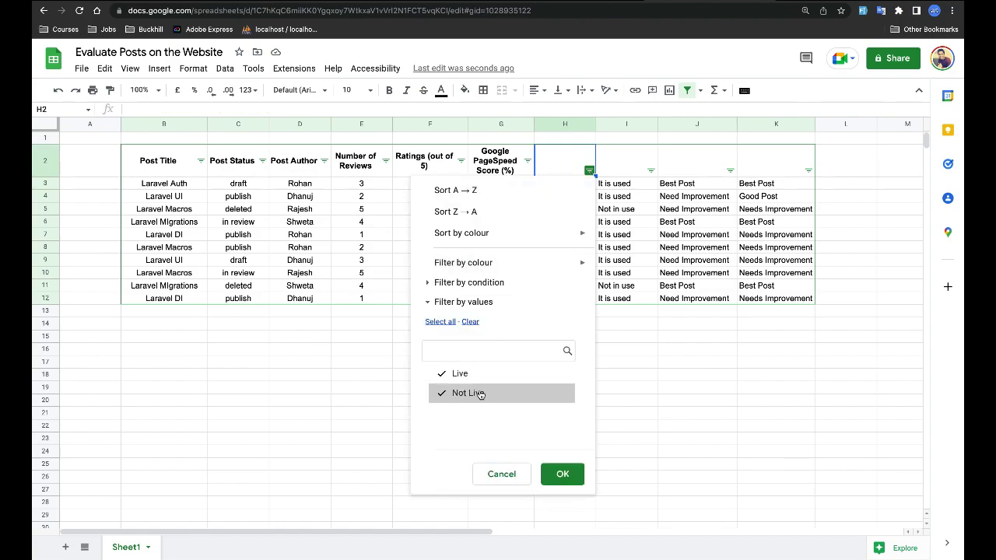
click(462, 398)
click(560, 473)
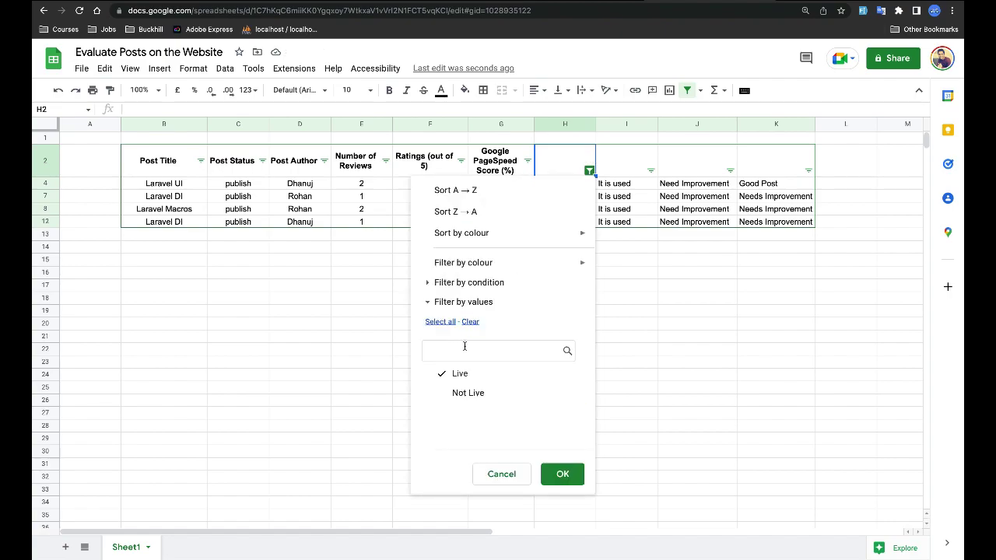
Include Not Live again in column H's filter so that every post is listed.
click(459, 393)
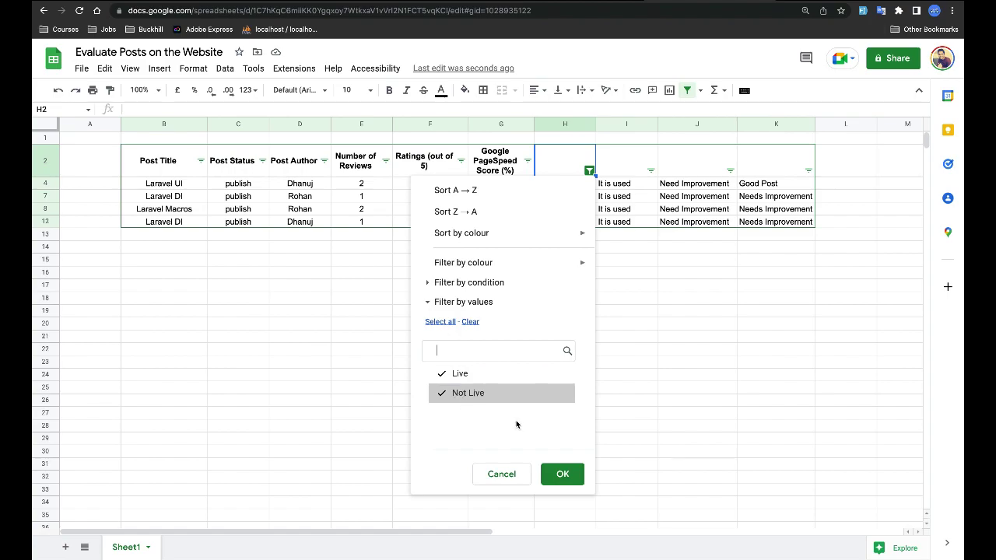
click(565, 475)
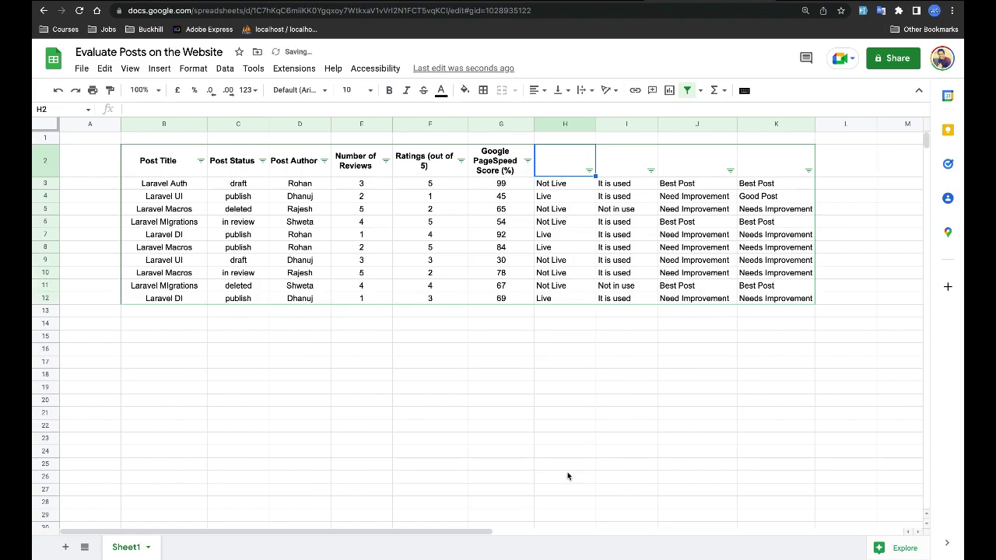
scroll(577, 248, right, 2)
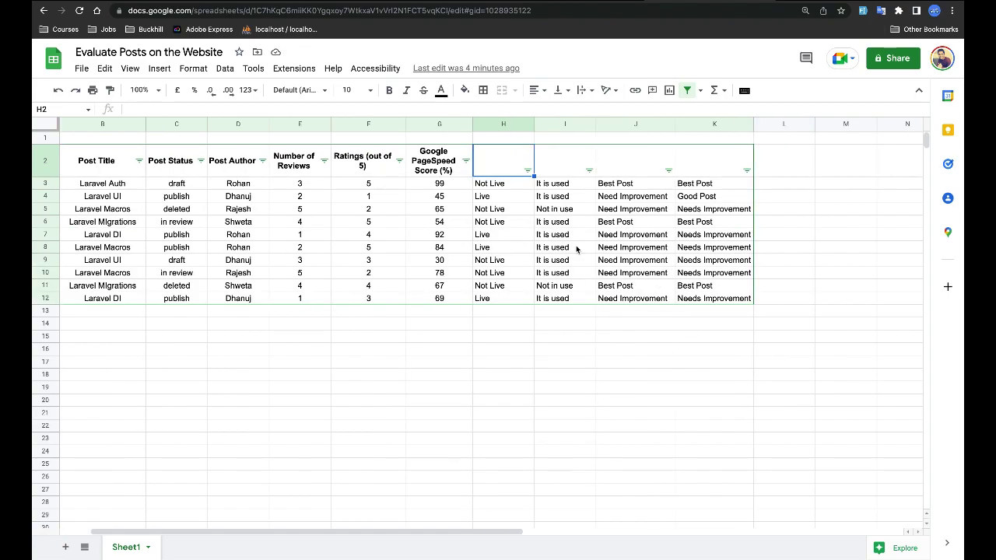